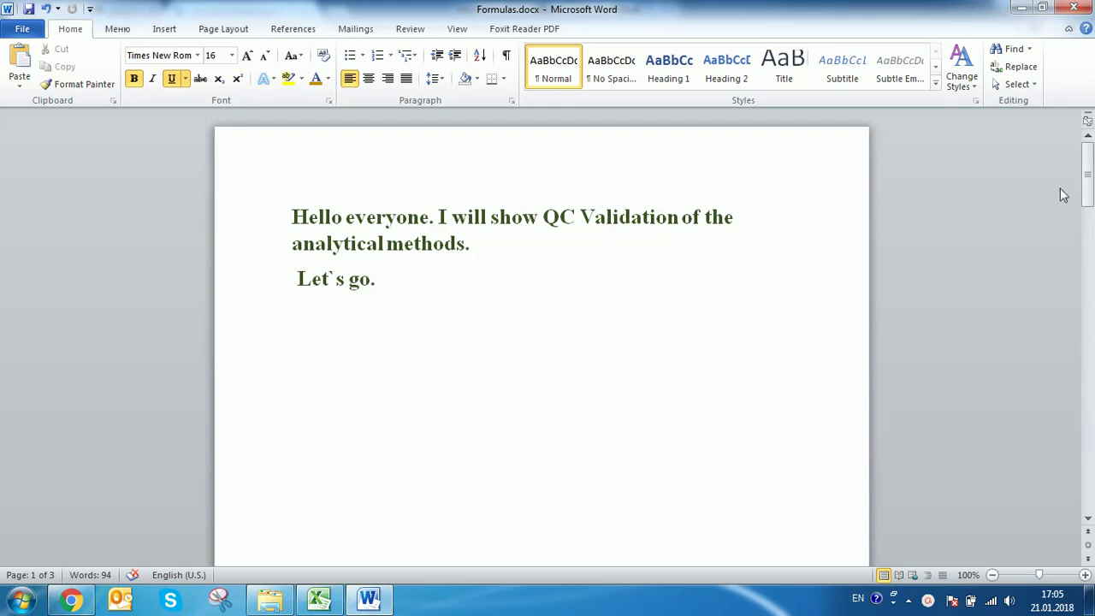
Scroll Formulas.docx to page 2's formulas list, from Y = ax + b down to LOD and LOQ.
{"action": "left_click_drag", "start_coordinate": [1087, 184], "coordinate": [1088, 333]}
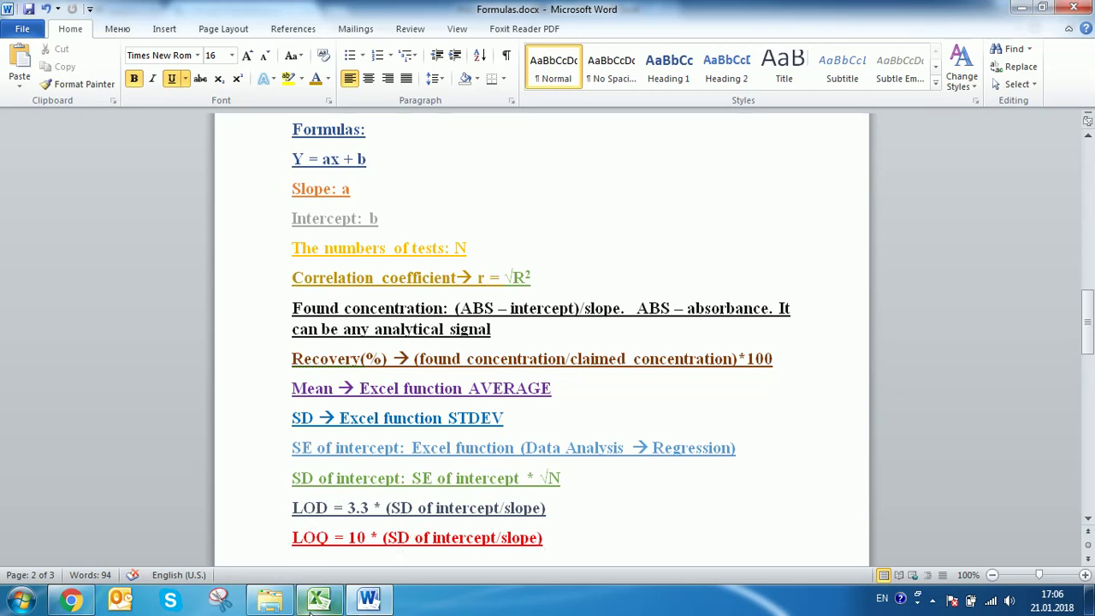
In Excel, keep the current colour scheme and insert a markers-only scatter chart of B2:C8.
{"action": "left_click", "coordinate": [330, 600]}
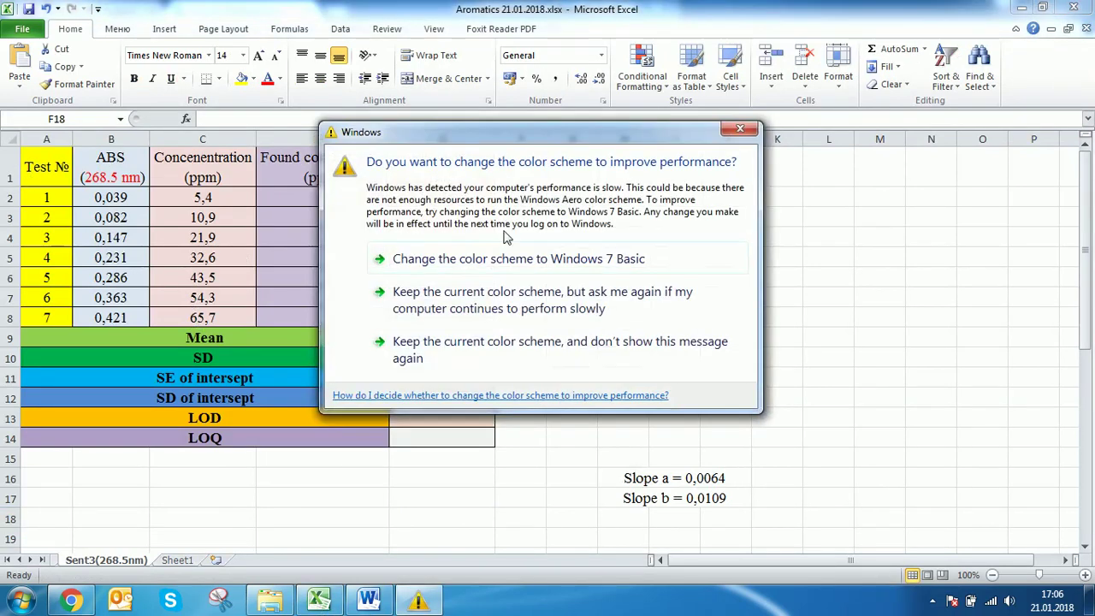
{"action": "left_click", "coordinate": [604, 306]}
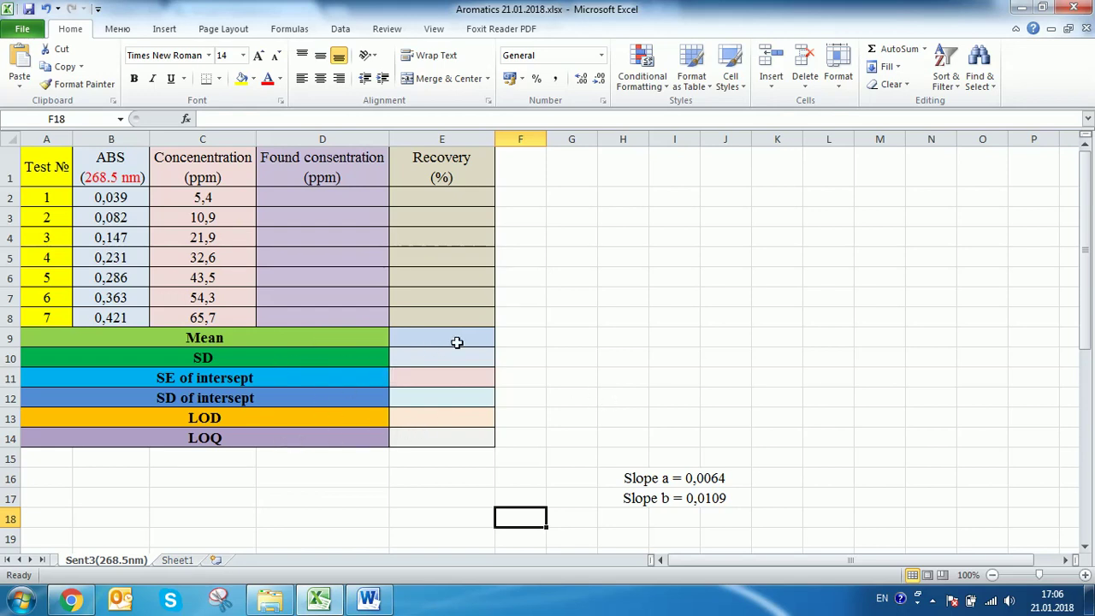
{"action": "left_click_drag", "start_coordinate": [100, 196], "coordinate": [194, 313]}
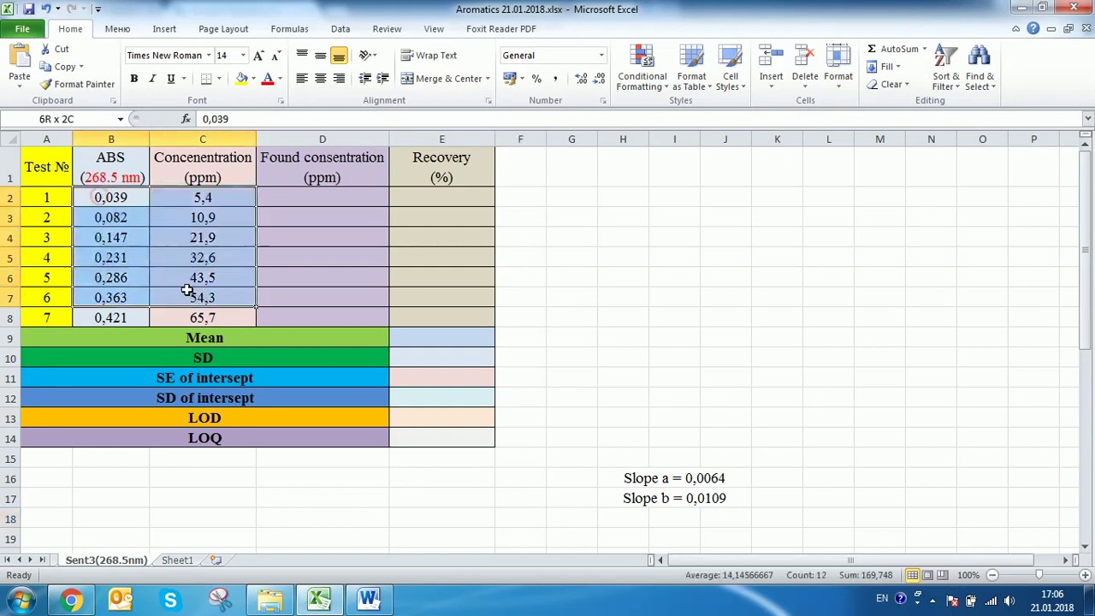
{"action": "left_click", "coordinate": [164, 29]}
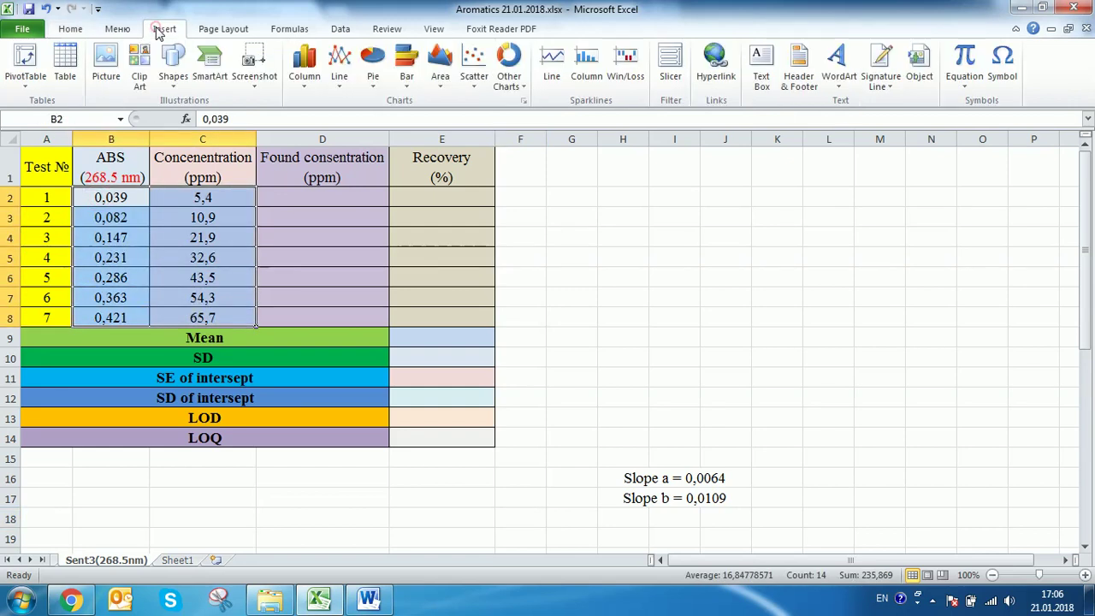
{"action": "left_click", "coordinate": [471, 70]}
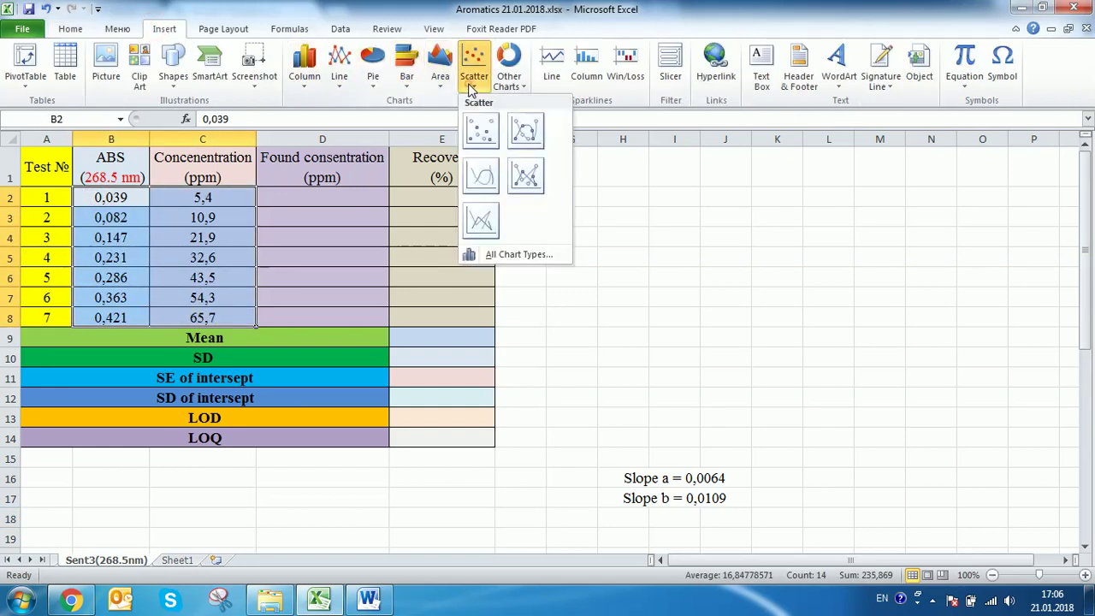
{"action": "left_click", "coordinate": [478, 128]}
Move the chart beside the table, widen it out to column P, and delete the Series1 legend.
{"action": "mouse_move", "coordinate": [719, 239]}
{"action": "left_mouse_down"}
{"action": "mouse_move", "coordinate": [828, 182]}
{"action": "mouse_move", "coordinate": [849, 147]}
{"action": "left_mouse_up"}
{"action": "left_click_drag", "start_coordinate": [884, 382], "coordinate": [984, 443]}
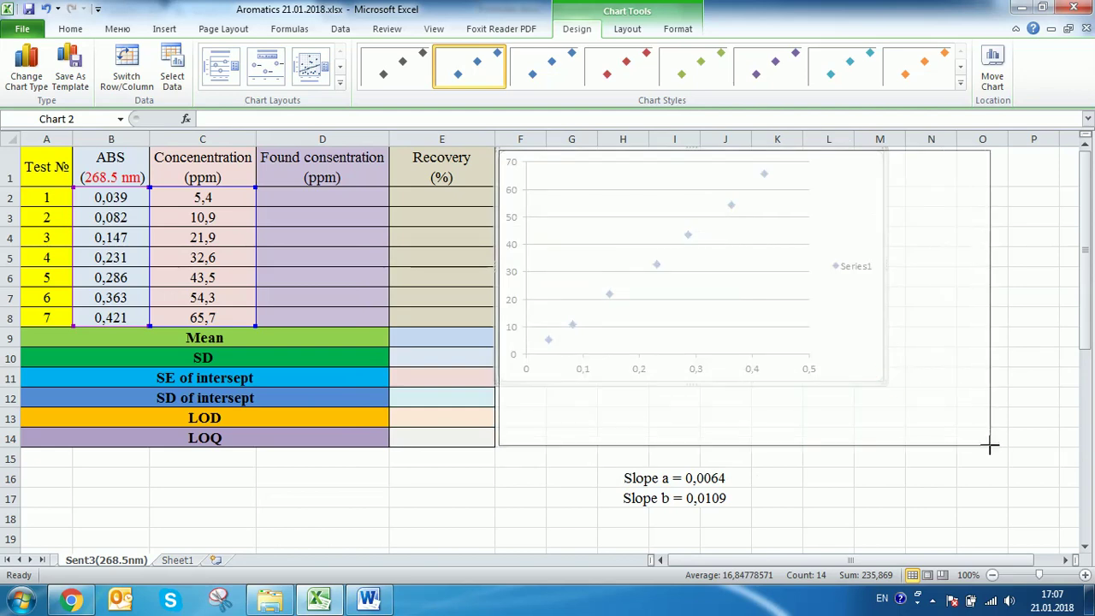
{"action": "left_click_drag", "start_coordinate": [984, 443], "coordinate": [1043, 446]}
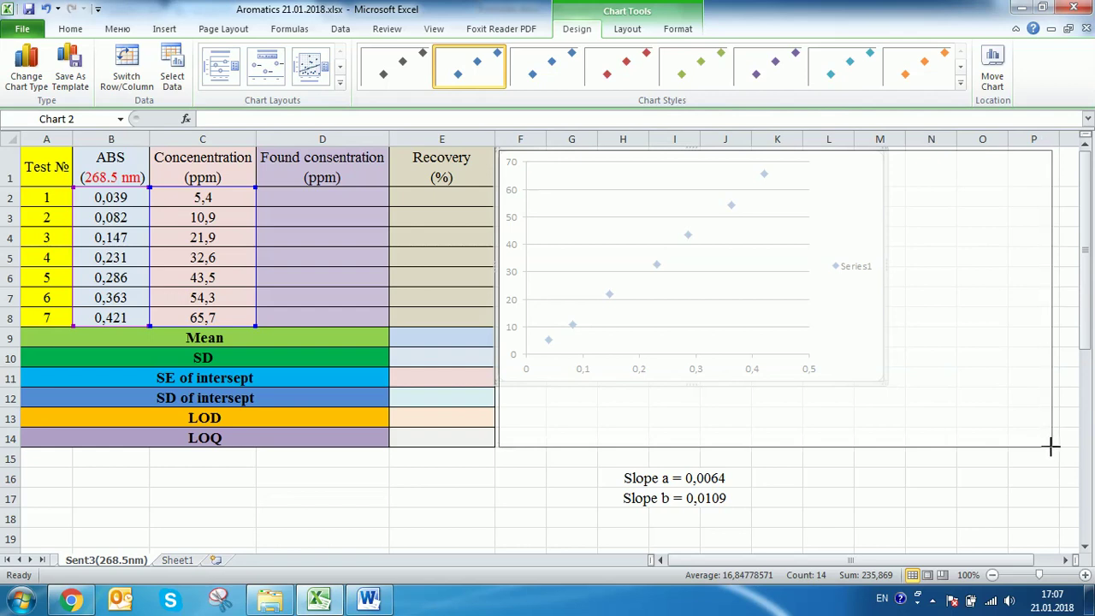
{"action": "left_click_drag", "start_coordinate": [1043, 446], "coordinate": [1051, 446]}
{"action": "left_click", "coordinate": [1010, 294]}
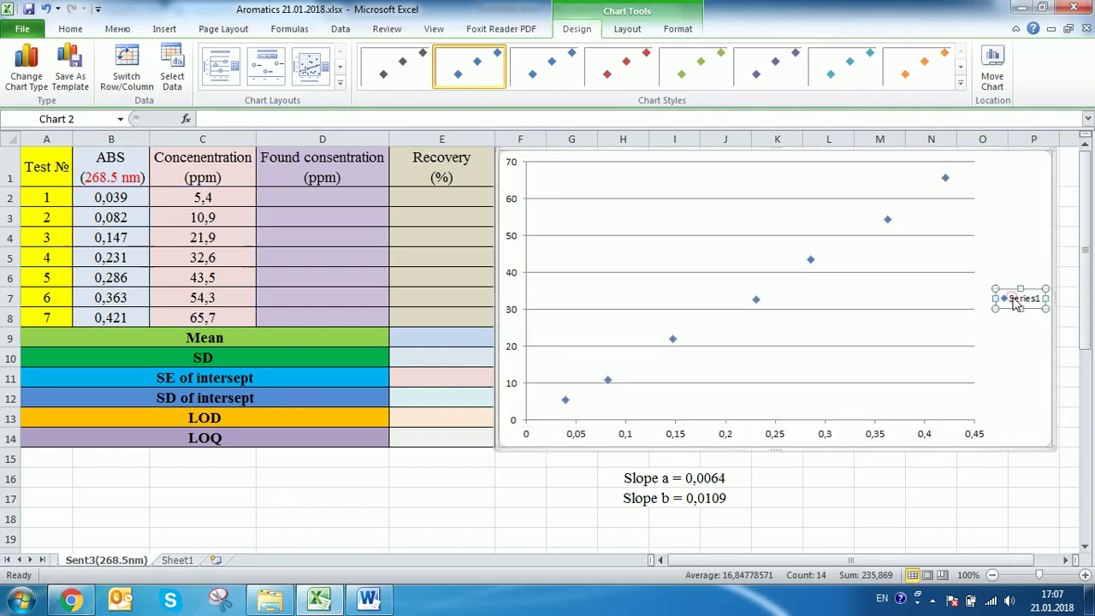
{"action": "key", "text": "Delete"}
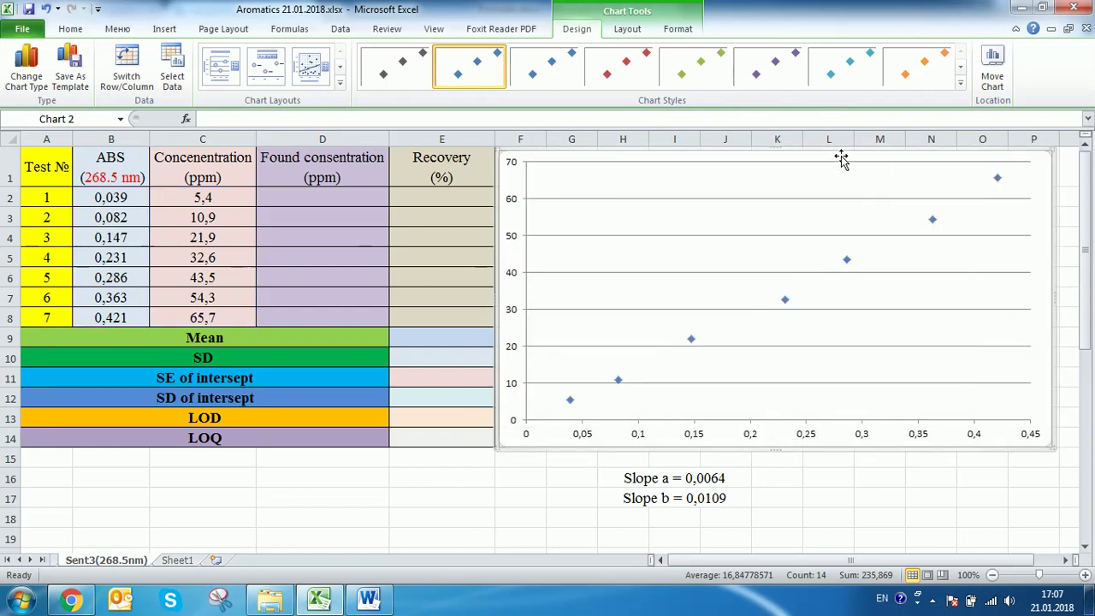
Add a centred overlay chart title, a rotated vertical axis title and a below-axis horizontal title.
{"action": "left_click", "coordinate": [612, 30]}
{"action": "left_click", "coordinate": [250, 75]}
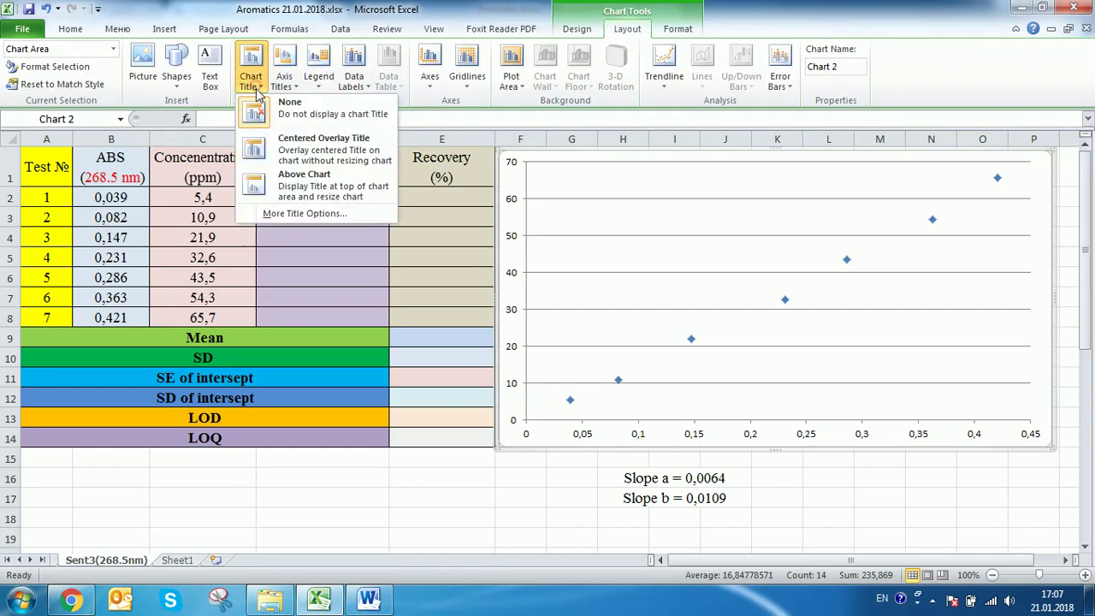
{"action": "left_click", "coordinate": [256, 147]}
{"action": "left_click", "coordinate": [284, 77]}
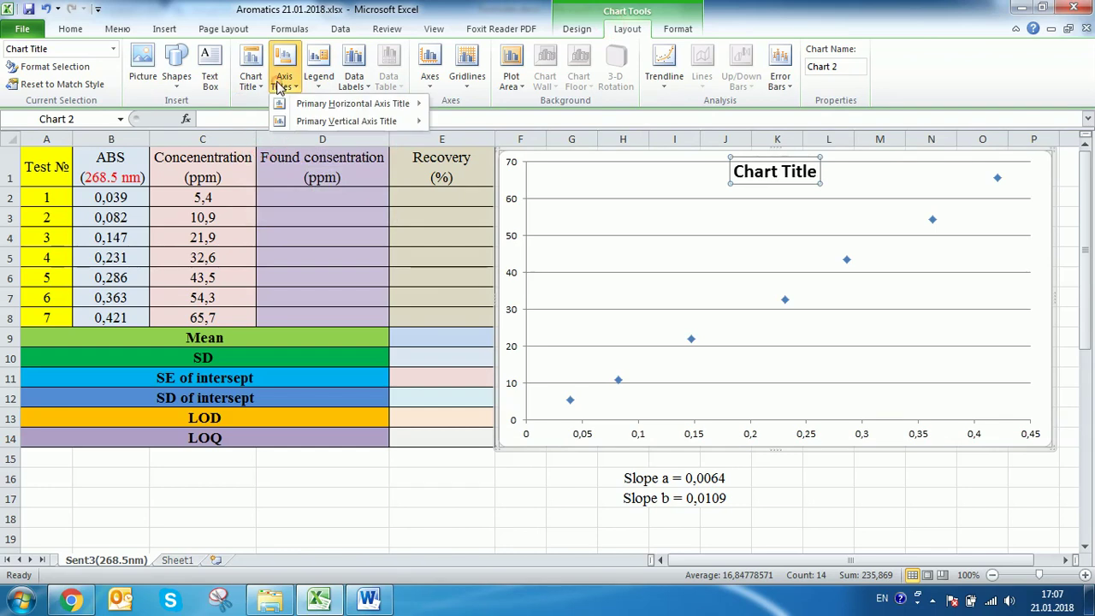
{"action": "mouse_move", "coordinate": [295, 122]}
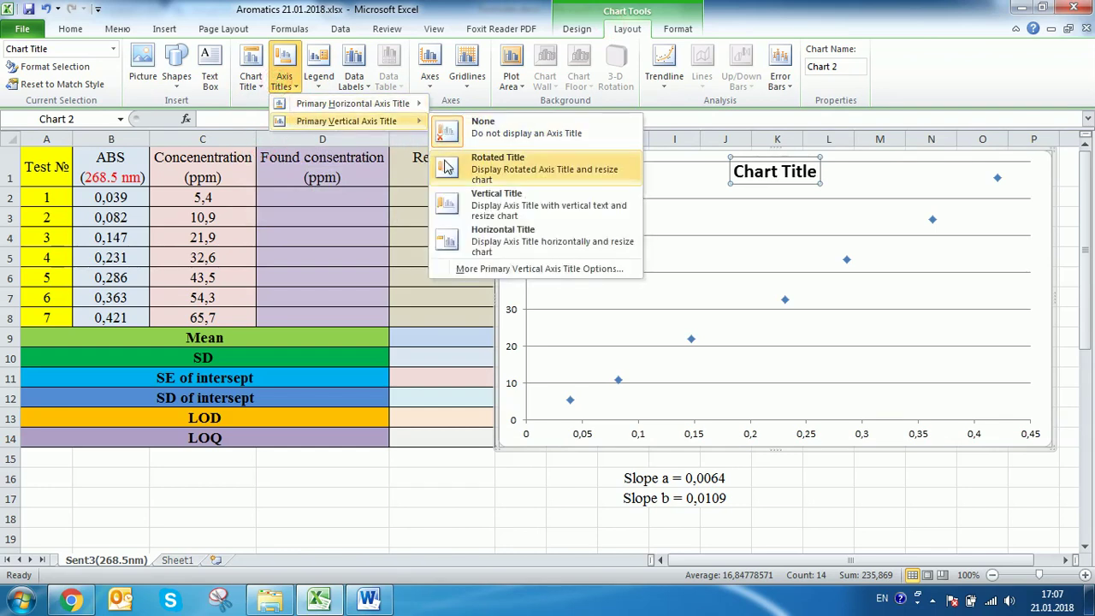
{"action": "left_click", "coordinate": [447, 164]}
{"action": "left_click", "coordinate": [286, 78]}
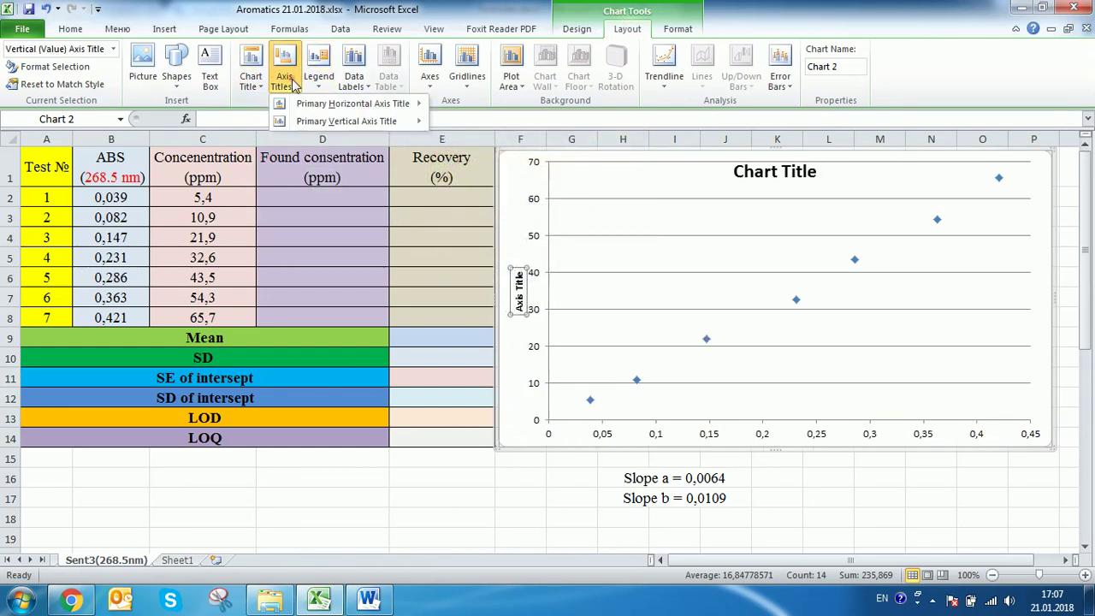
{"action": "mouse_move", "coordinate": [334, 103]}
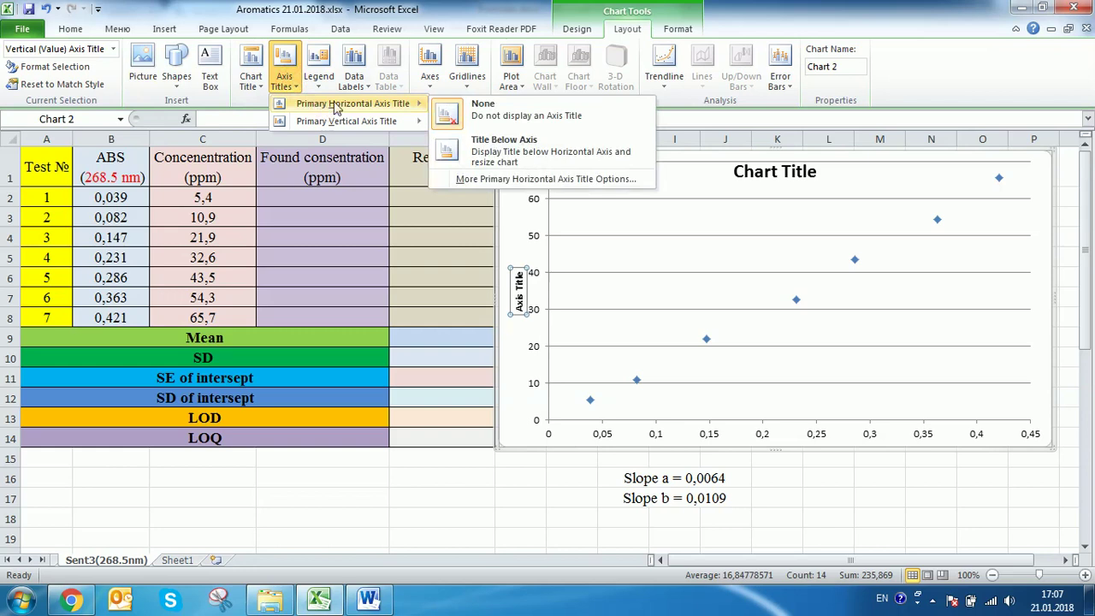
{"action": "left_click", "coordinate": [474, 146]}
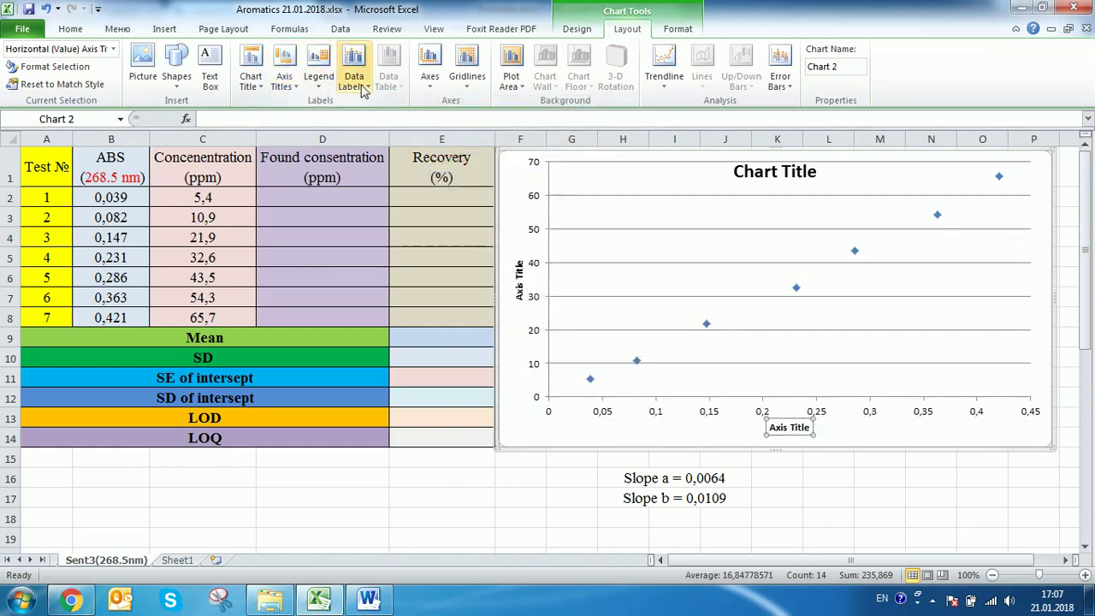
Set horizontal gridlines to None and shrink the plot area to sit below the title.
{"action": "left_click", "coordinate": [467, 86]}
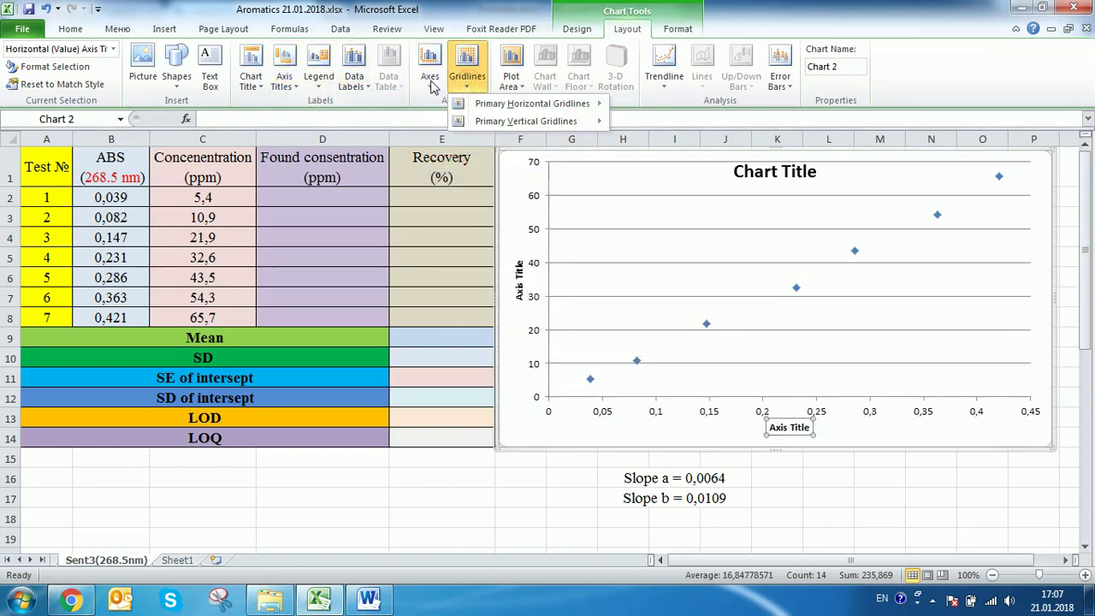
{"action": "mouse_move", "coordinate": [489, 103]}
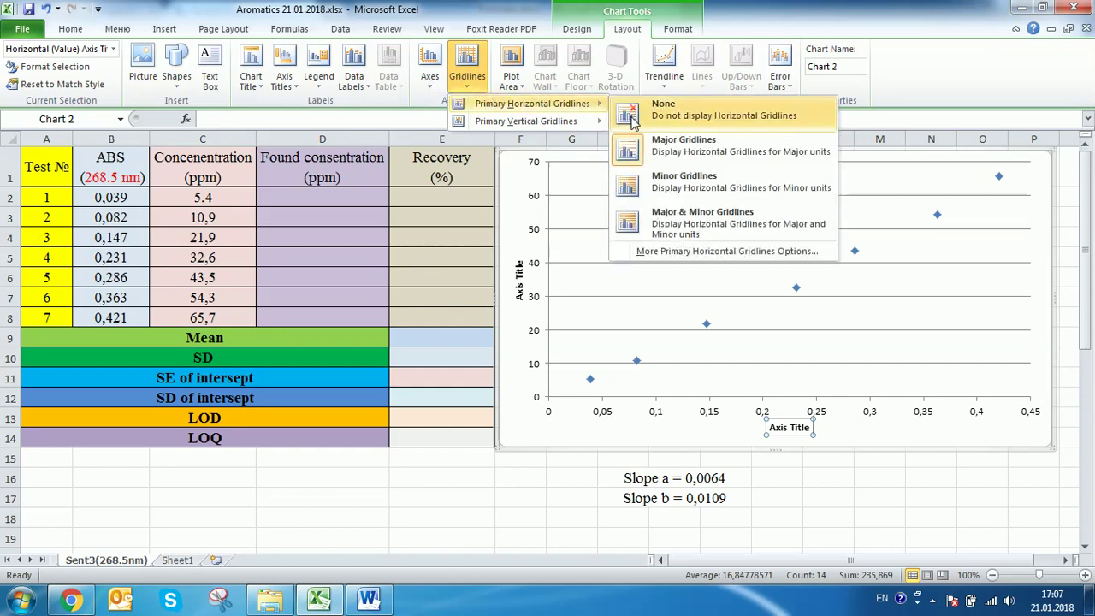
{"action": "left_click", "coordinate": [631, 119]}
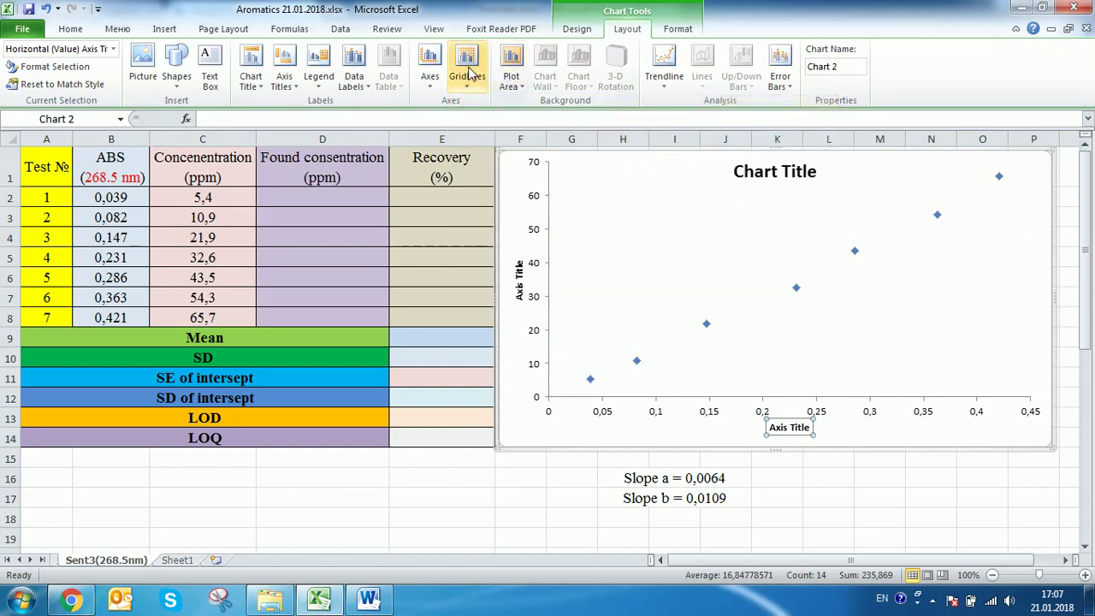
{"action": "left_click", "coordinate": [620, 245]}
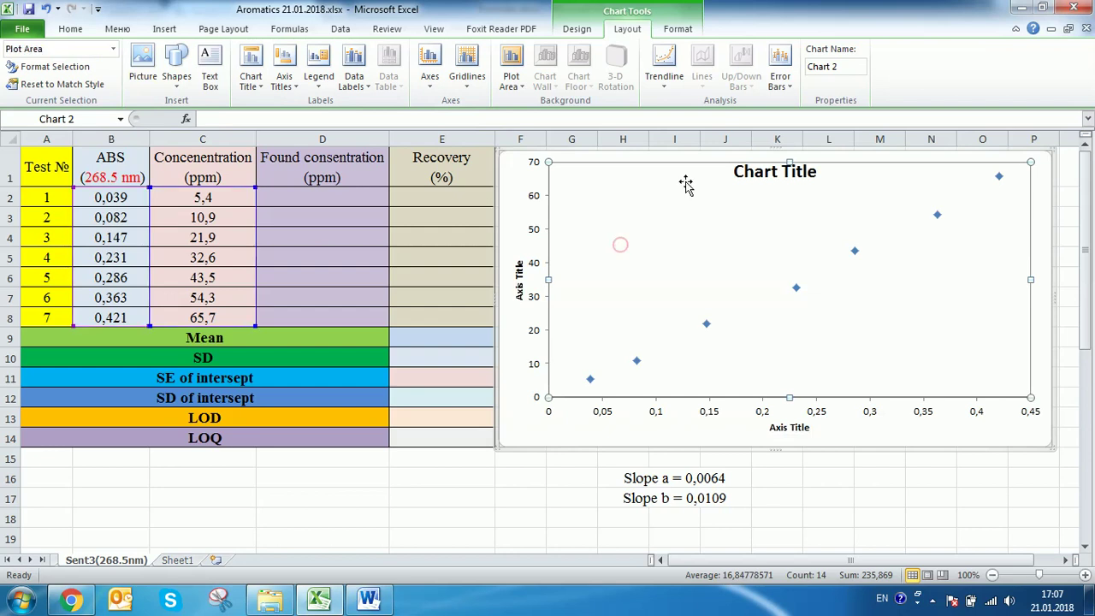
{"action": "mouse_move", "coordinate": [788, 162]}
{"action": "left_mouse_down"}
{"action": "mouse_move", "coordinate": [789, 192]}
{"action": "mouse_move", "coordinate": [788, 180]}
{"action": "left_mouse_up"}
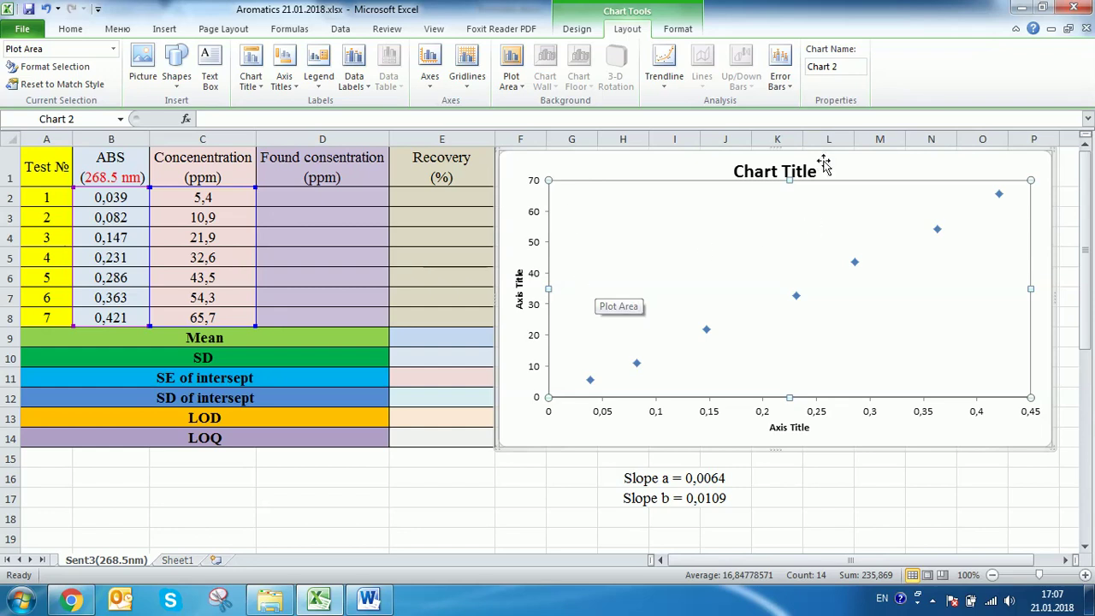
Retitle the chart 'Absorbance & Concentration' and give the title a yellow fill.
{"action": "double_click", "coordinate": [821, 168]}
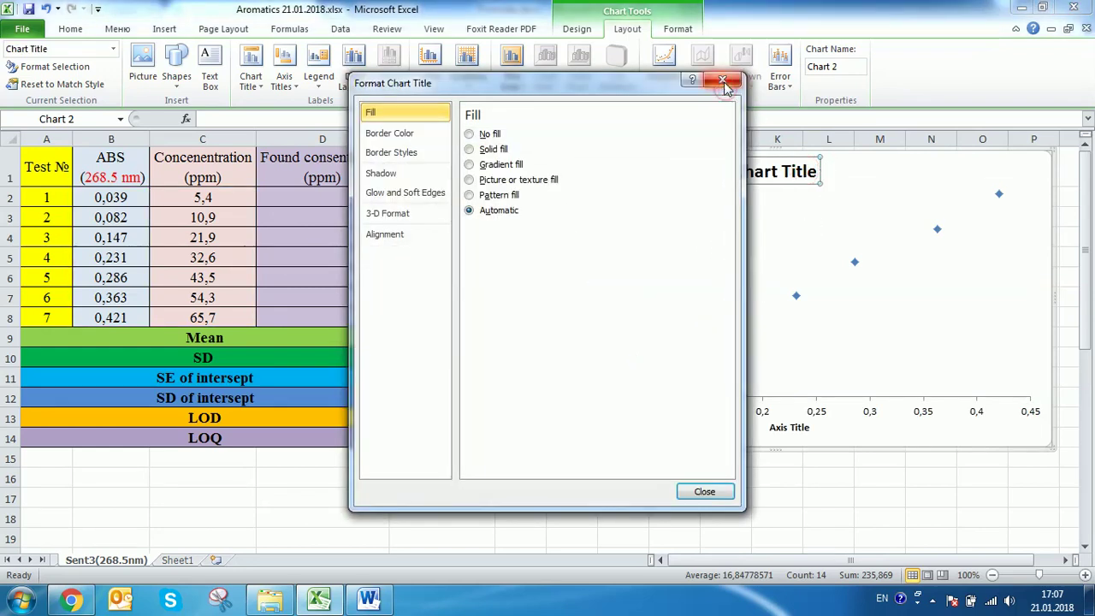
{"action": "left_click", "coordinate": [722, 80]}
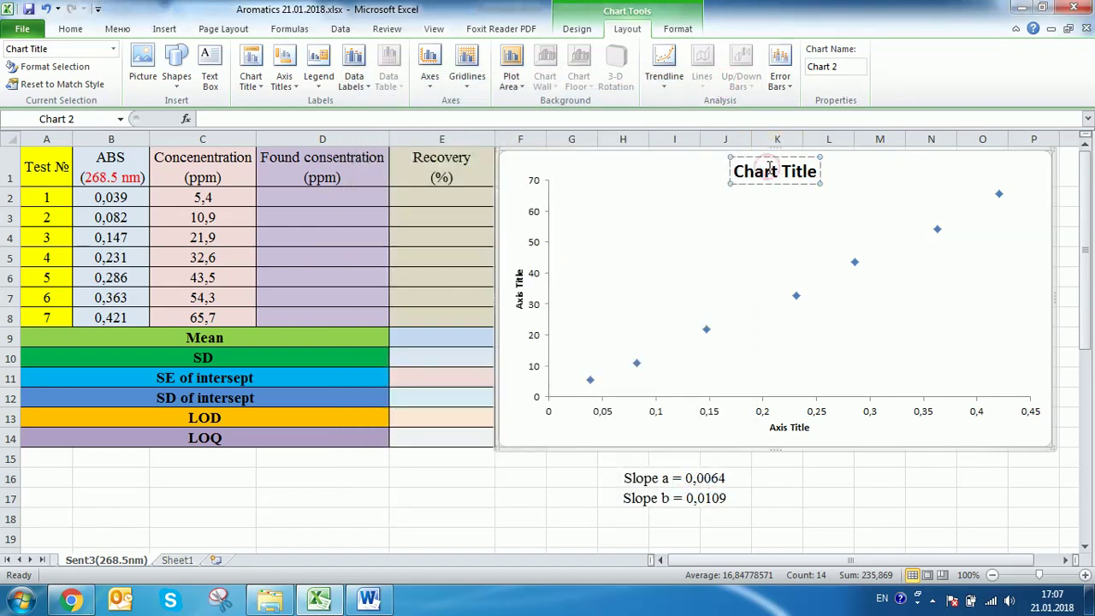
{"action": "triple_click", "coordinate": [769, 167]}
{"action": "type", "text": "Absorbance"}
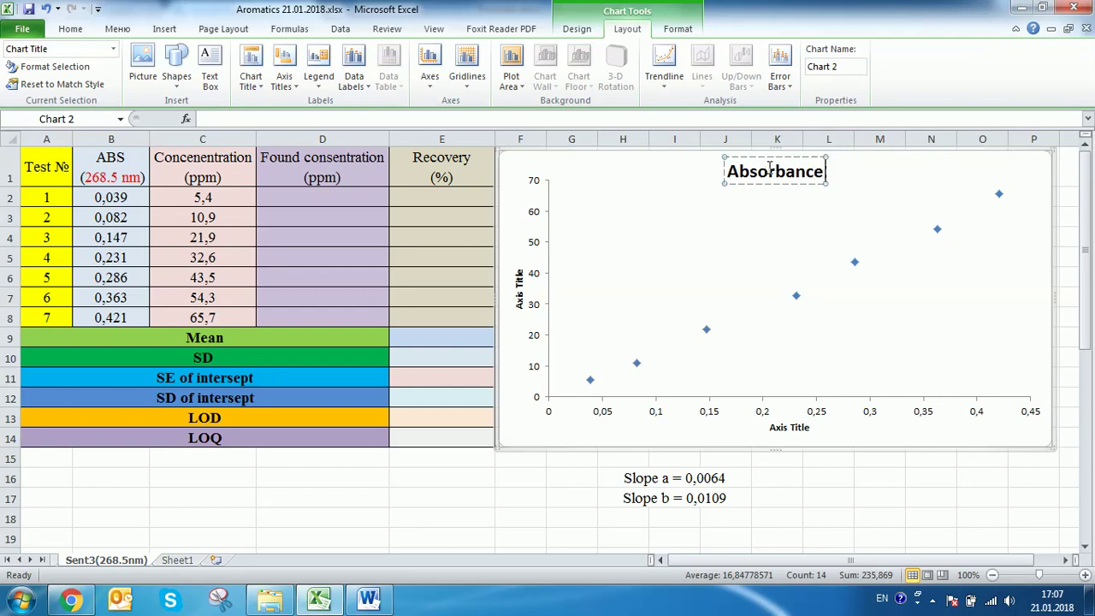
{"action": "type", "text": " & "}
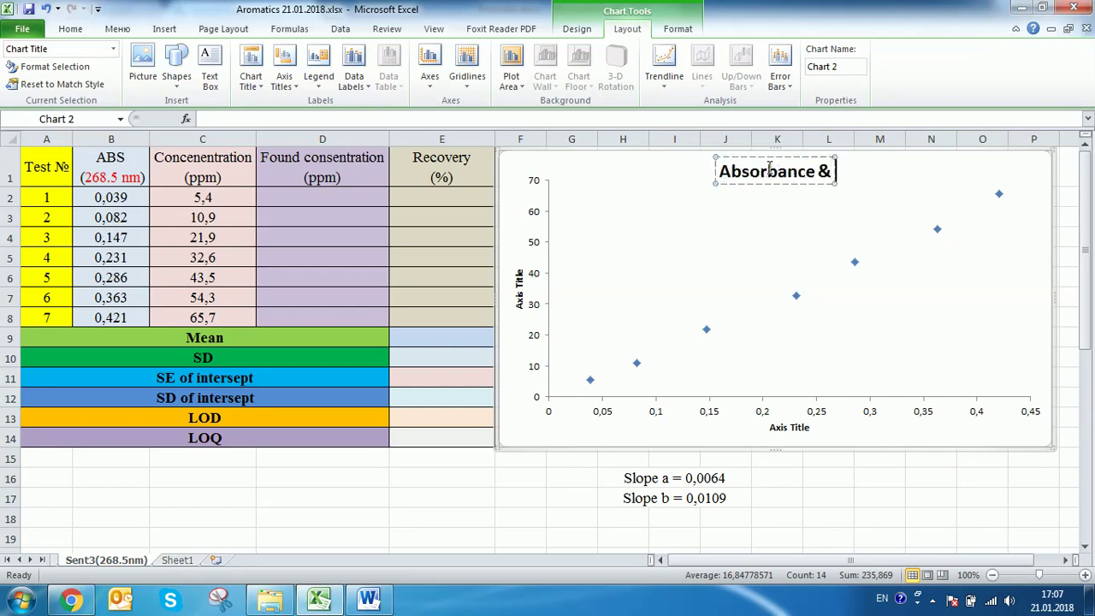
{"action": "type", "text": "Concentration"}
{"action": "key", "text": "ctrl+a"}
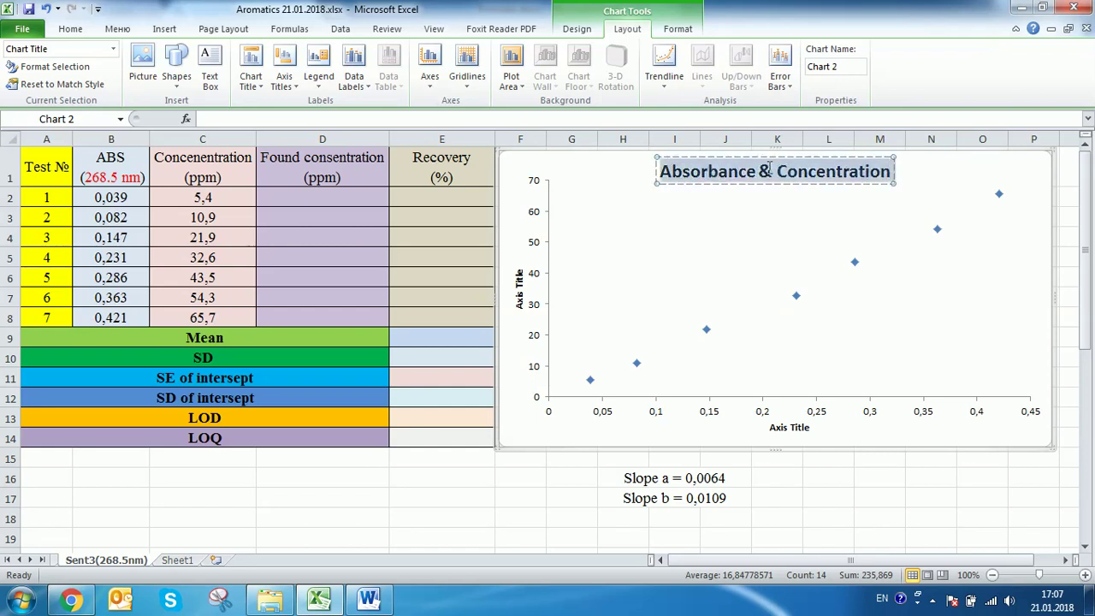
{"action": "left_click", "coordinate": [70, 28]}
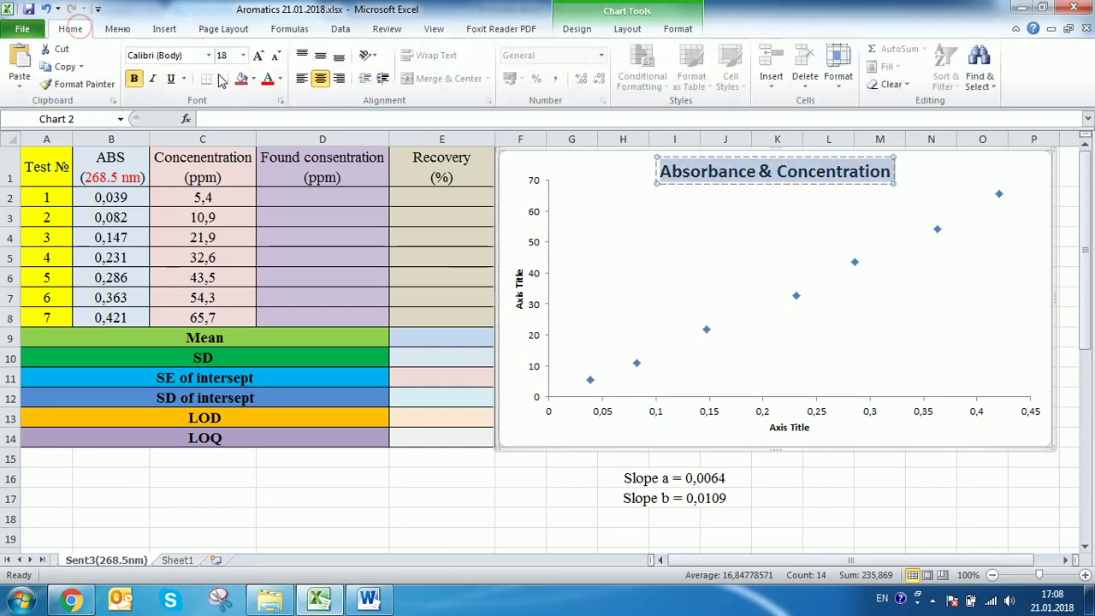
{"action": "left_click", "coordinate": [252, 79]}
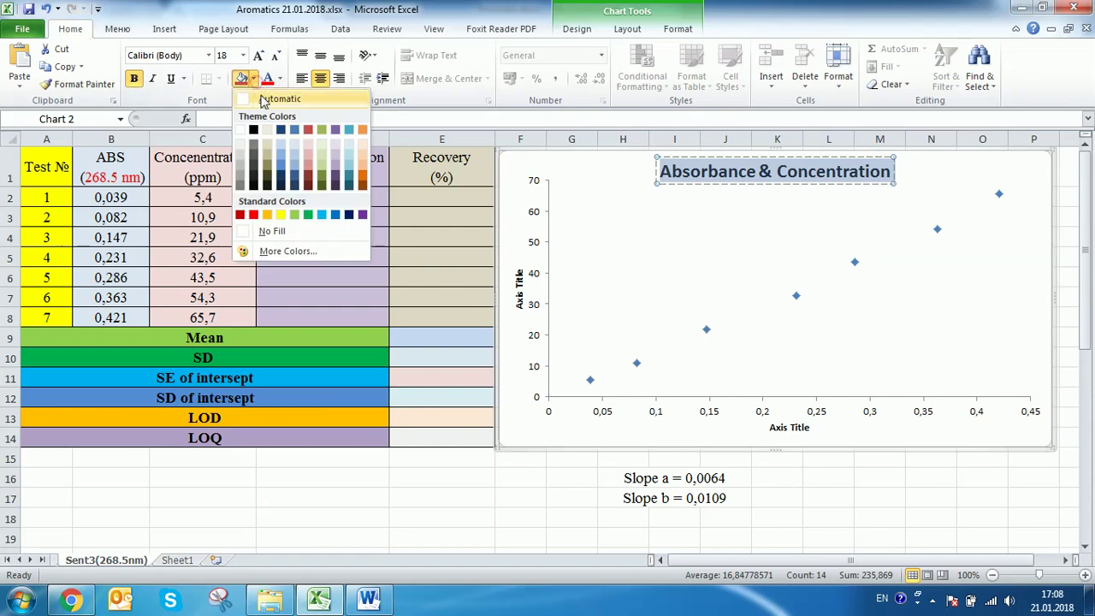
{"action": "left_click", "coordinate": [281, 214]}
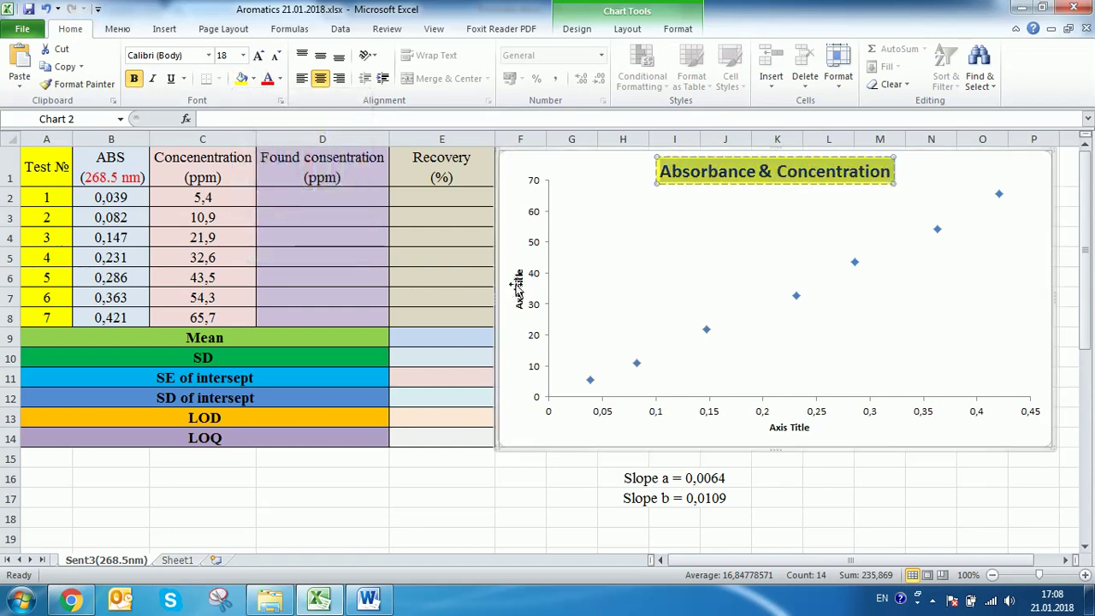
Delete the placeholder text from the vertical axis title.
{"action": "left_click", "coordinate": [519, 278]}
{"action": "left_click", "coordinate": [519, 278]}
{"action": "left_click_drag", "start_coordinate": [519, 307], "coordinate": [520, 267]}
{"action": "key", "text": "BackSpace"}
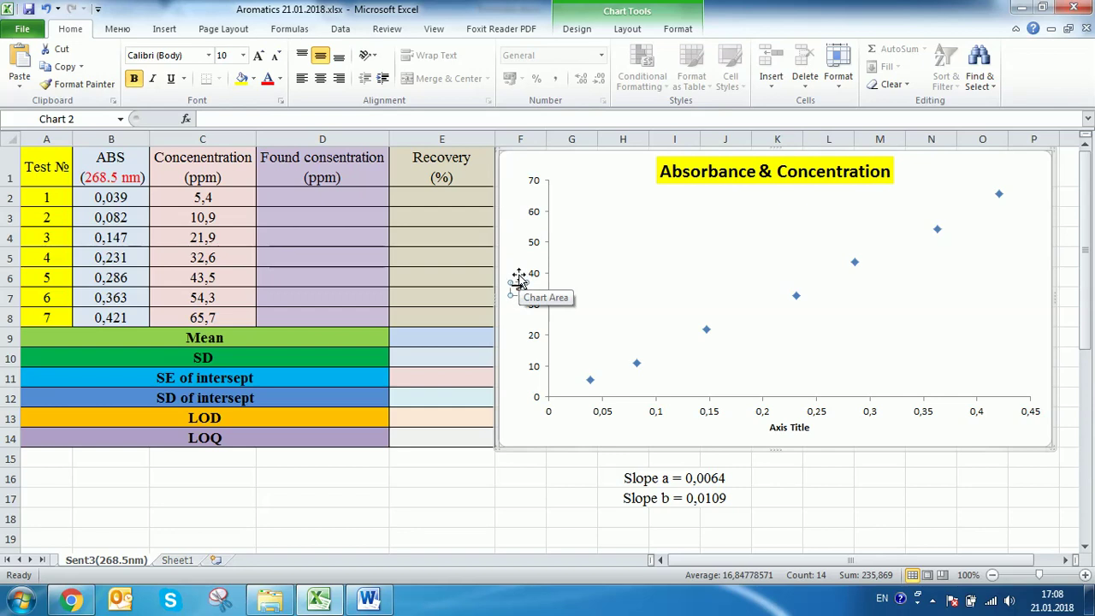
Name the vertical axis title 'Absorbance' and fill it yellow.
{"action": "type", "text": "Absorbance"}
{"action": "double_click", "coordinate": [518, 282]}
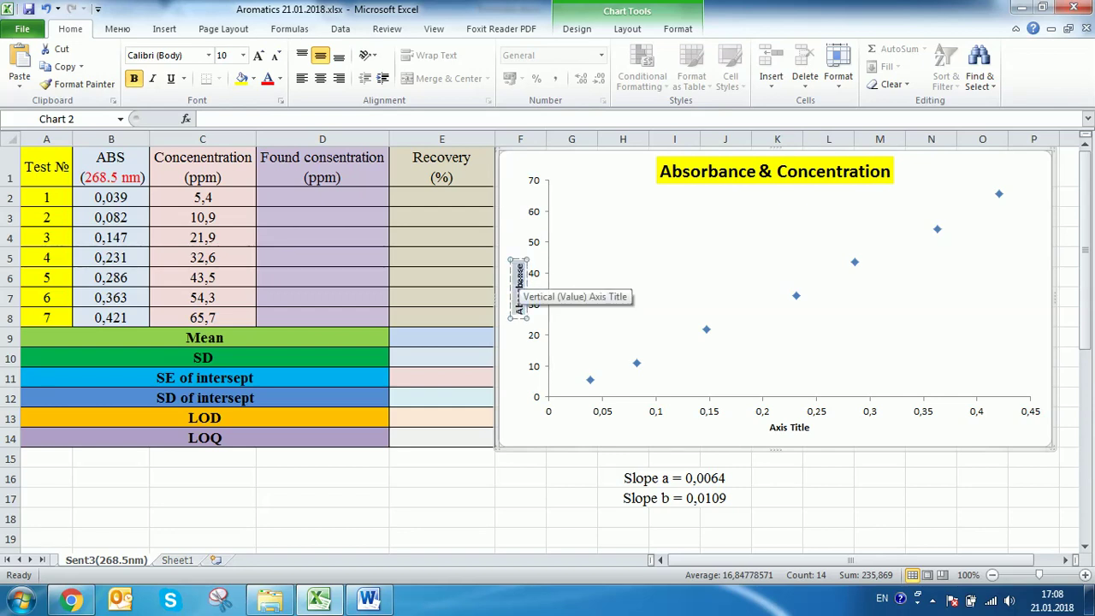
{"action": "left_click", "coordinate": [242, 79]}
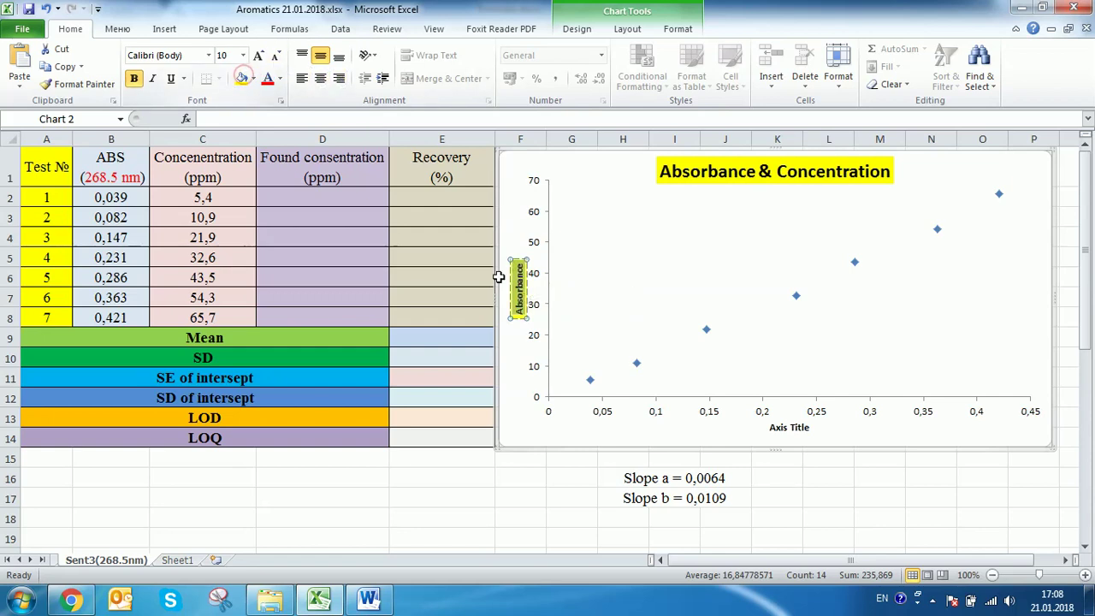
Name the horizontal axis title 'Concentration' and fill it yellow.
{"action": "left_click", "coordinate": [800, 428]}
{"action": "triple_click", "coordinate": [800, 427]}
{"action": "type", "text": "Concentration"}
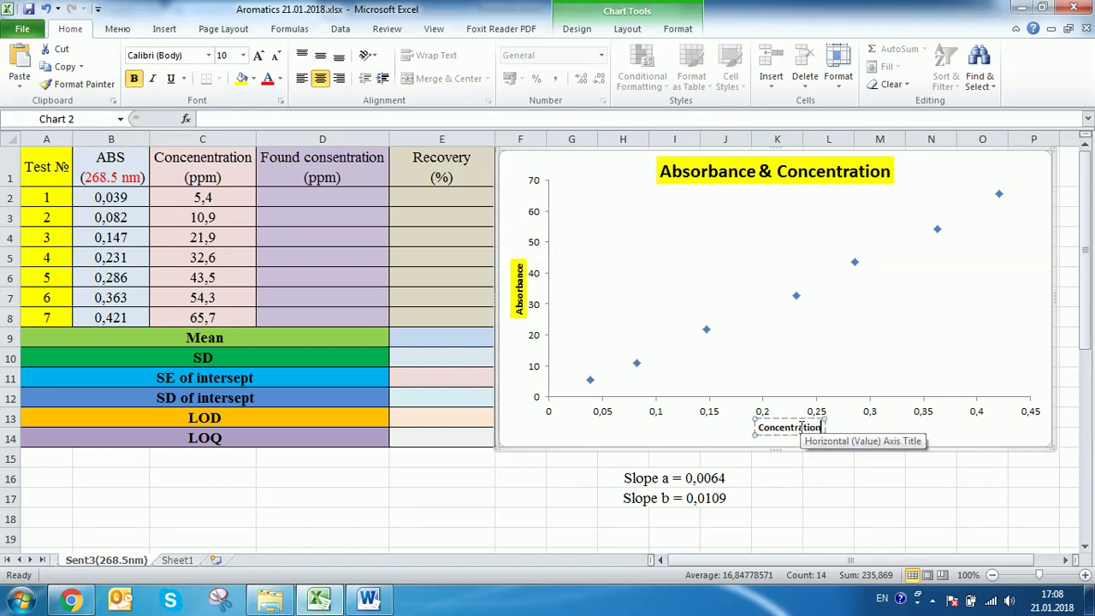
{"action": "left_click", "coordinate": [242, 79]}
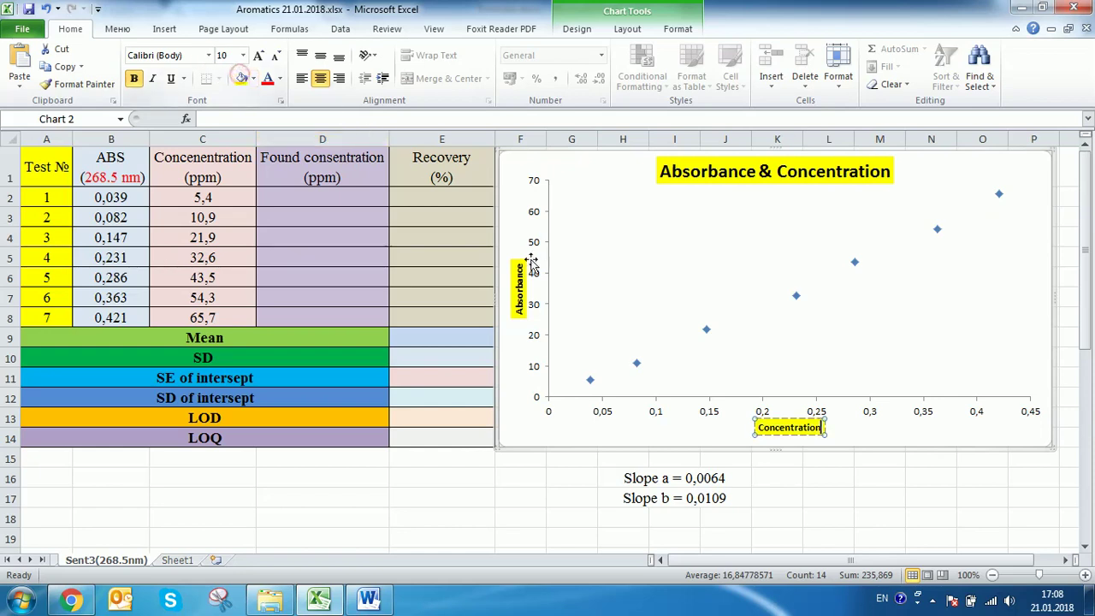
{"action": "left_click", "coordinate": [846, 511]}
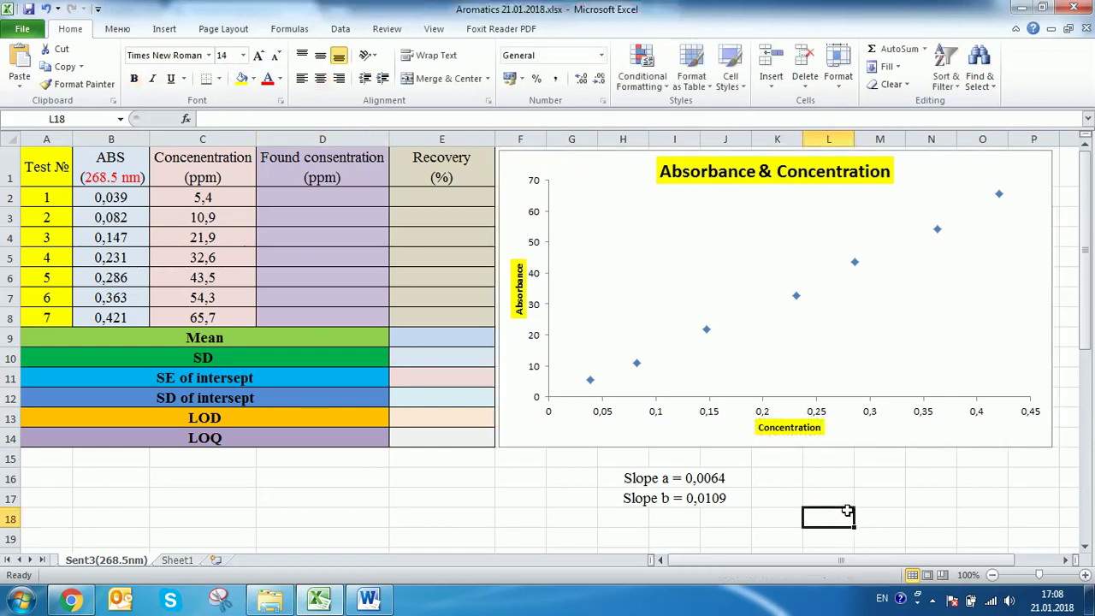
In the series' Select Data settings, remove Series1 and add a new series.
{"action": "left_click", "coordinate": [796, 297]}
{"action": "right_click", "coordinate": [797, 298]}
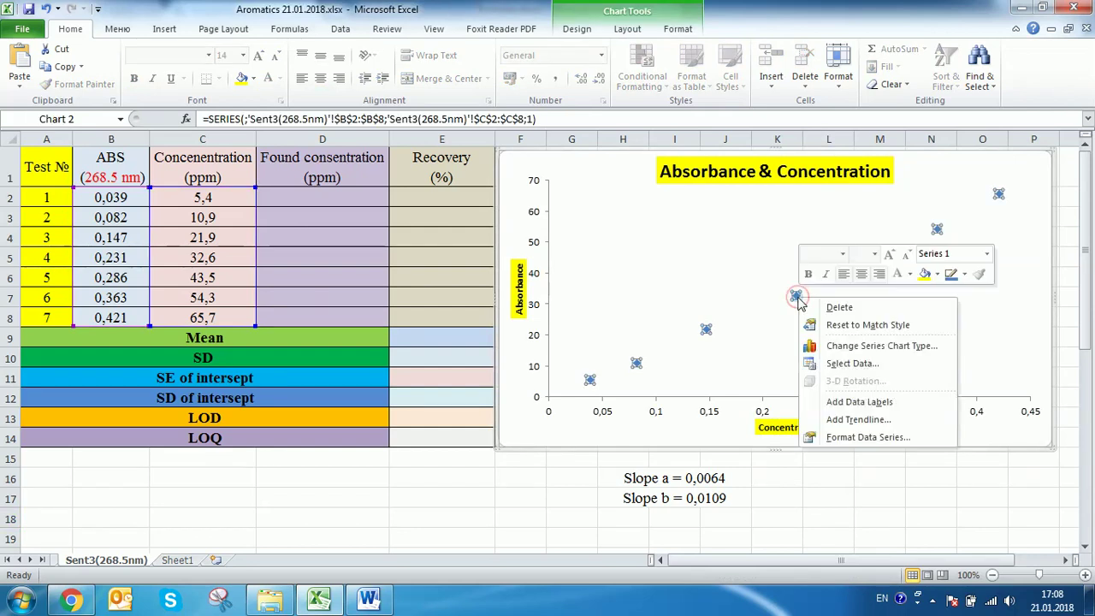
{"action": "left_click", "coordinate": [870, 369]}
{"action": "left_click", "coordinate": [487, 291]}
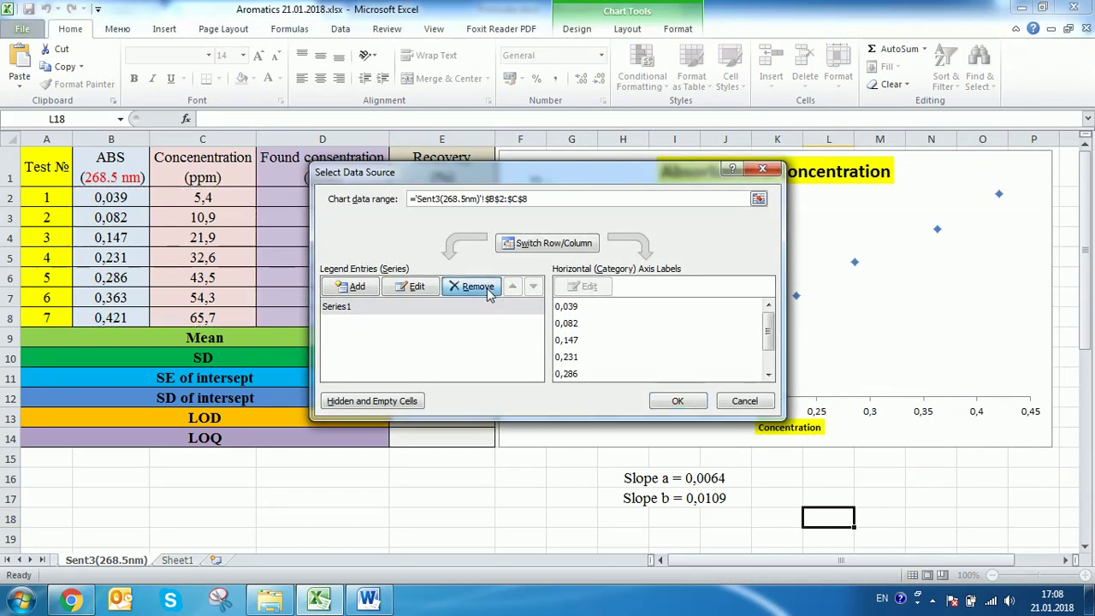
{"action": "left_click", "coordinate": [351, 287]}
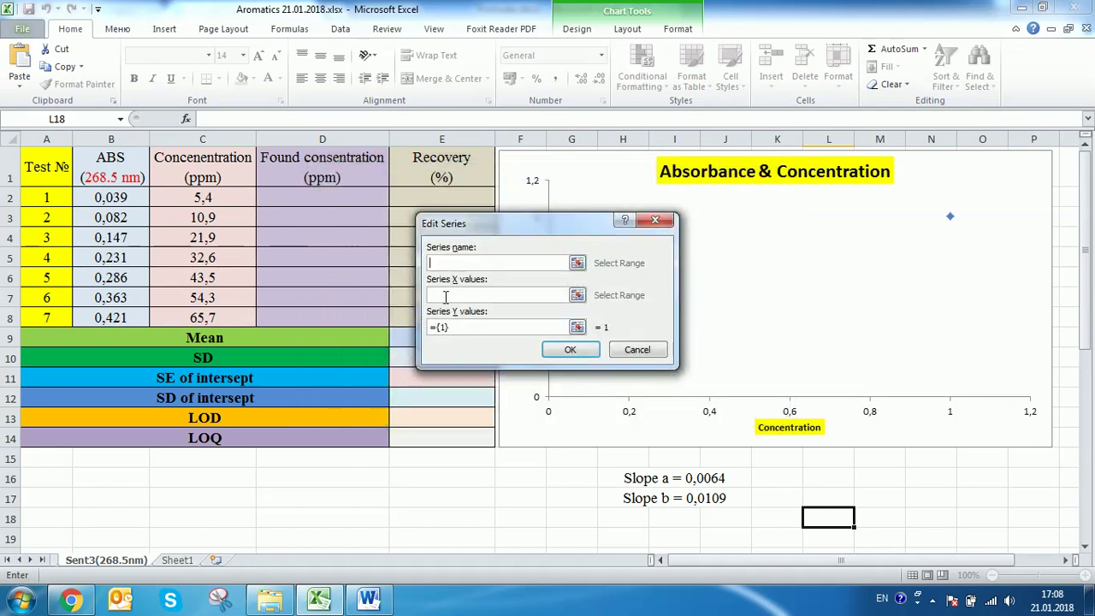
Set the new series' X values to C2:C8 and Y values to B2:B8, then confirm.
{"action": "left_click", "coordinate": [444, 295]}
{"action": "left_click_drag", "start_coordinate": [216, 197], "coordinate": [217, 317]}
{"action": "left_click", "coordinate": [481, 327]}
{"action": "key", "text": "BackSpace"}
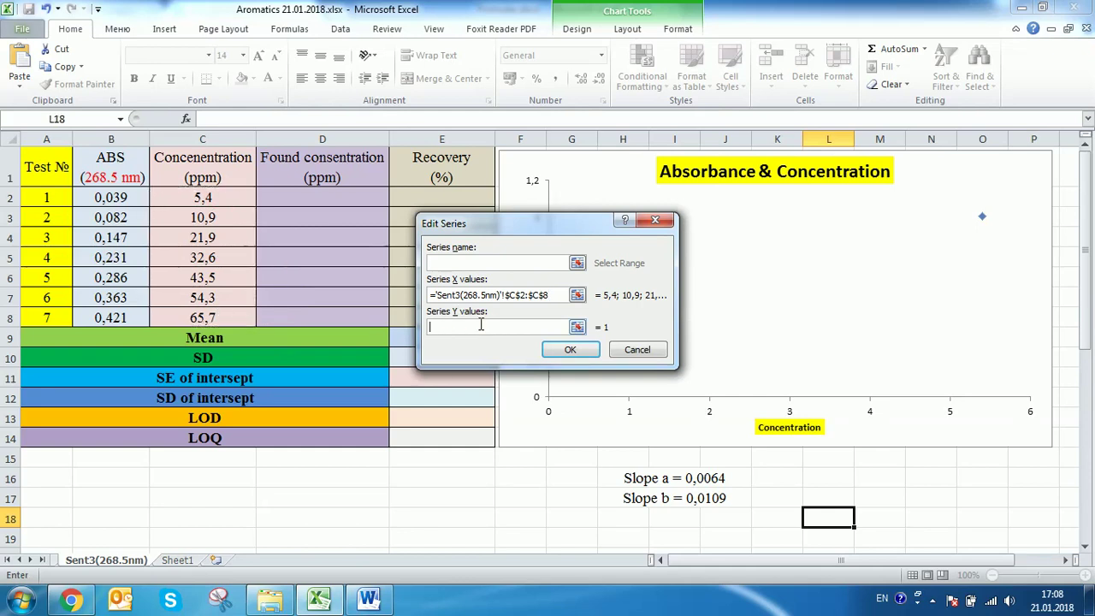
{"action": "left_click_drag", "start_coordinate": [112, 196], "coordinate": [112, 315]}
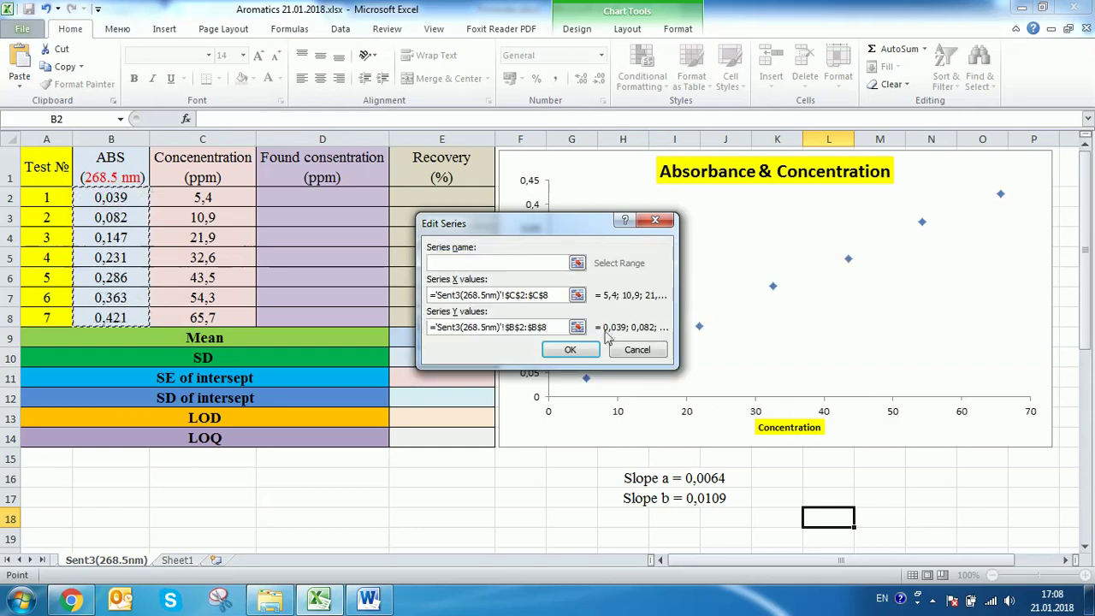
{"action": "left_click", "coordinate": [586, 352]}
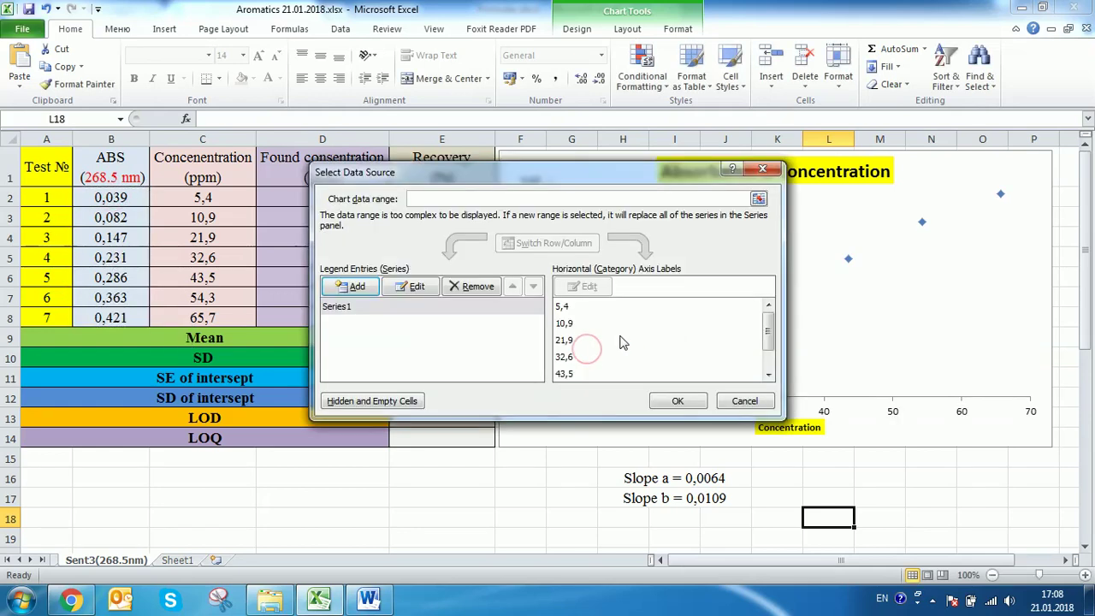
{"action": "left_click", "coordinate": [671, 402]}
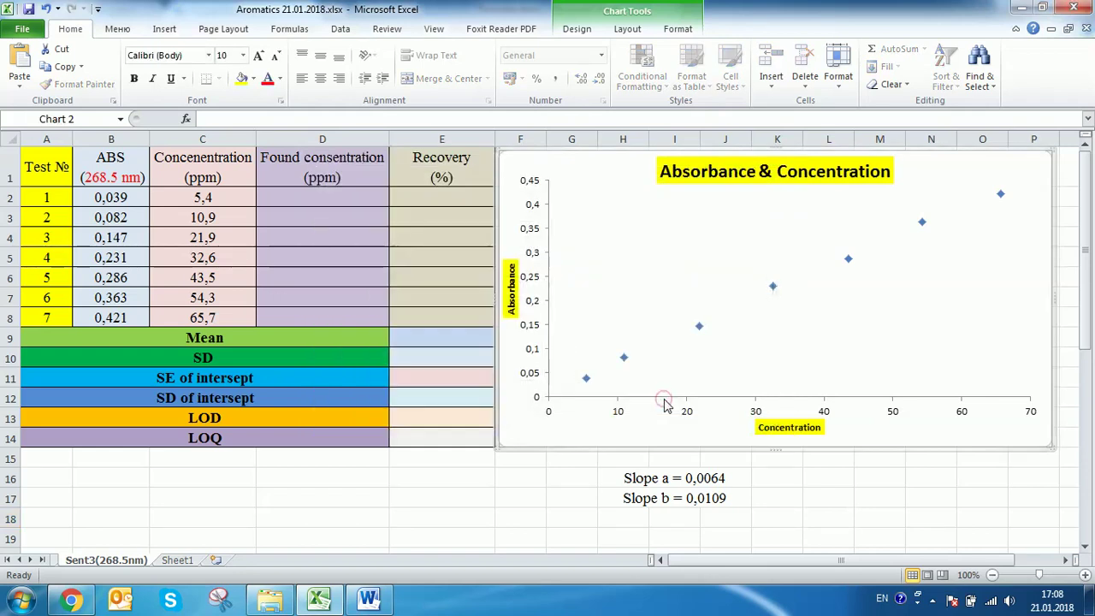
{"action": "left_click", "coordinate": [773, 287]}
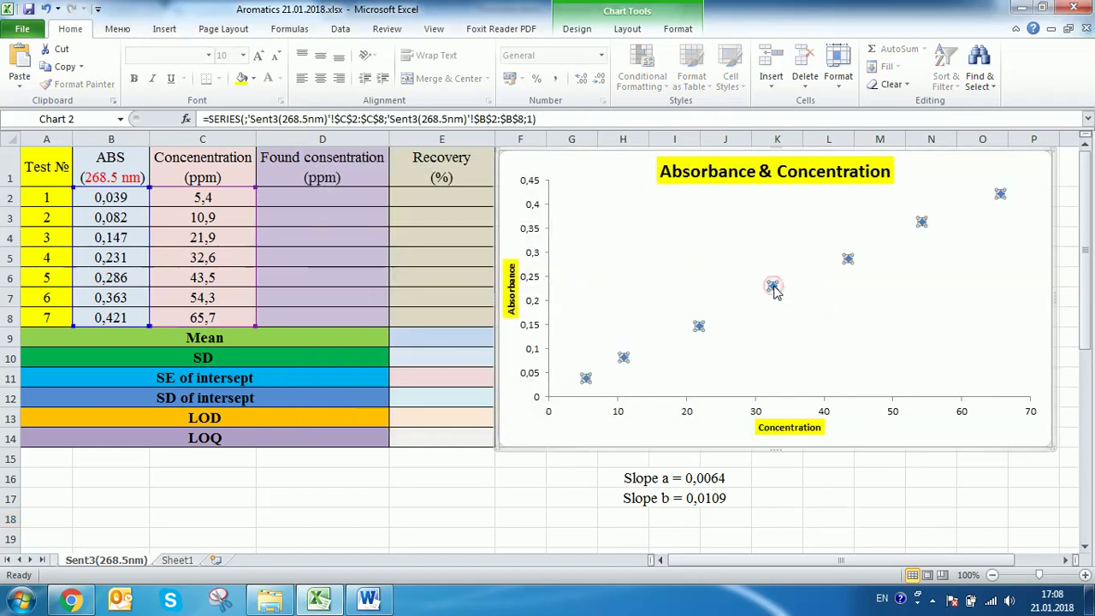
Add a solid red linear trendline displaying its equation and R² (y = 0,0064x + 0,0109, R² = 0,9974).
{"action": "right_click", "coordinate": [772, 287]}
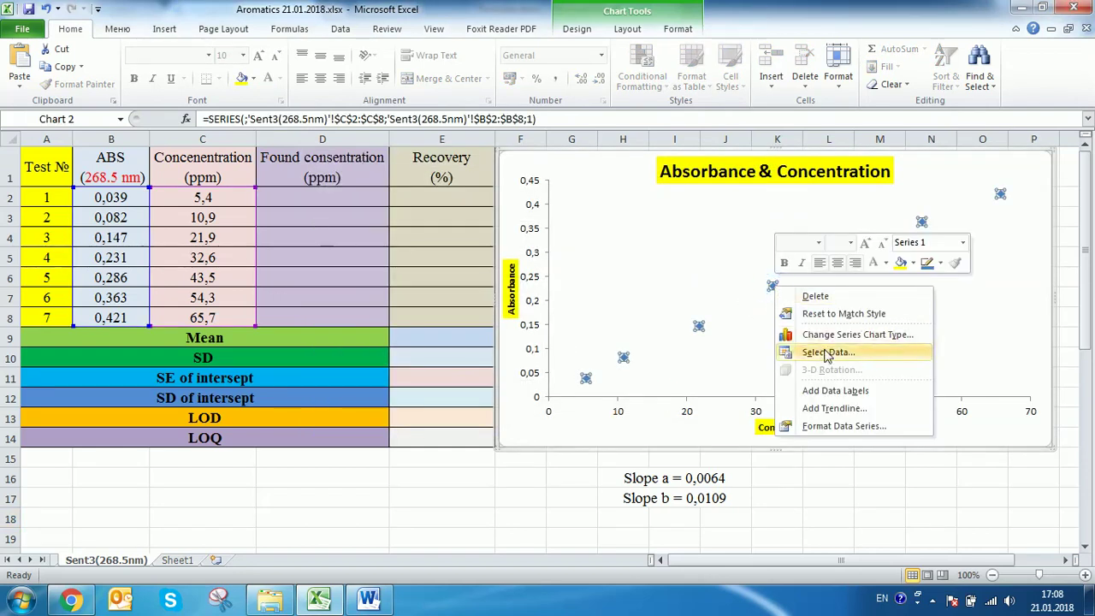
{"action": "left_click", "coordinate": [834, 410]}
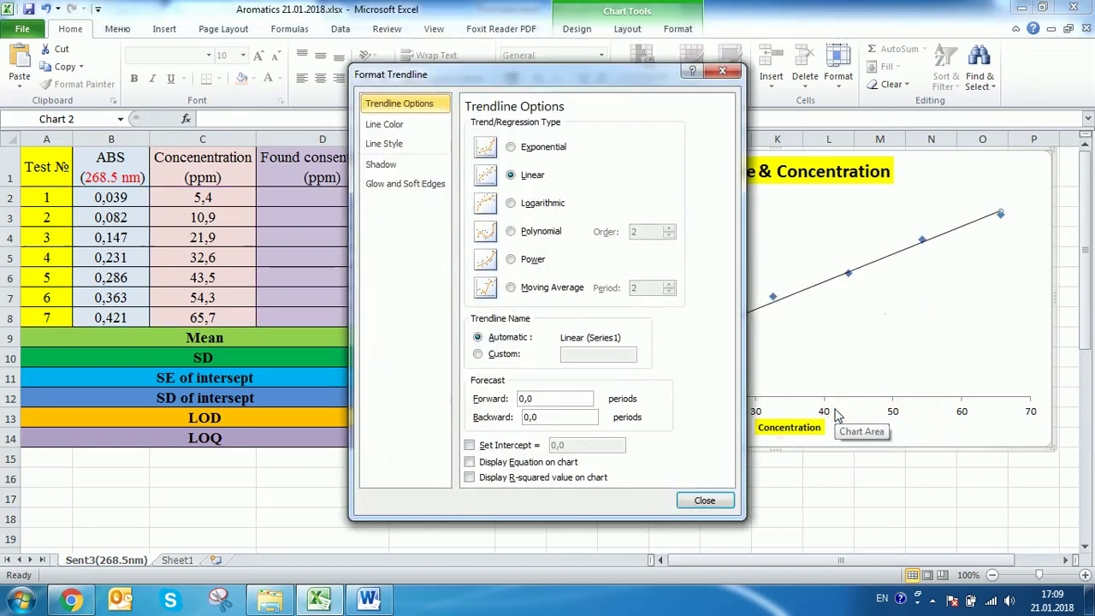
{"action": "left_click", "coordinate": [469, 461]}
{"action": "left_click", "coordinate": [468, 478]}
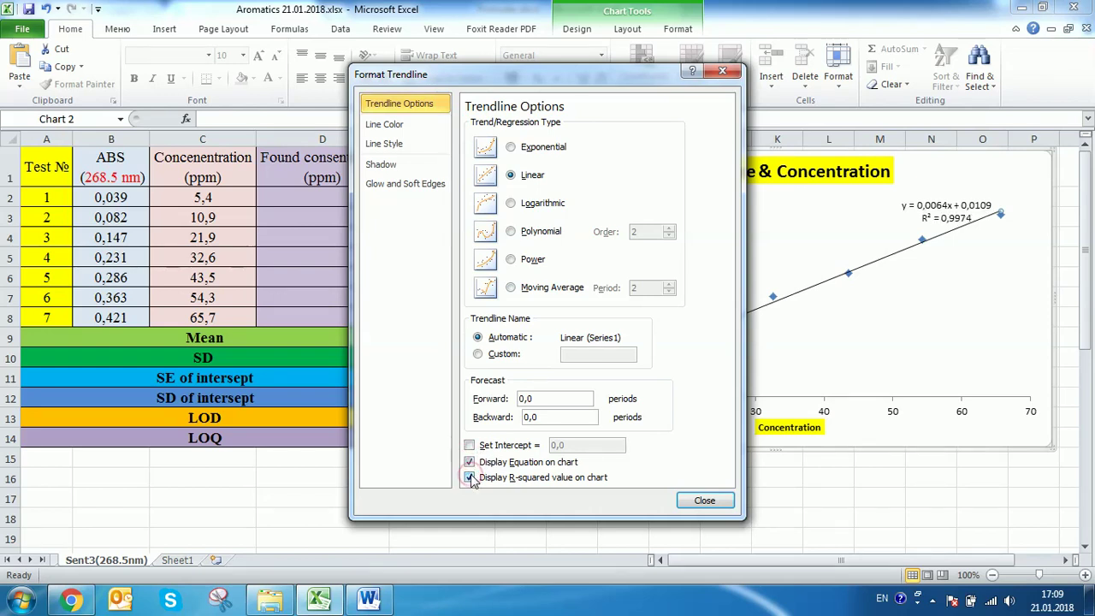
{"action": "left_click", "coordinate": [387, 124]}
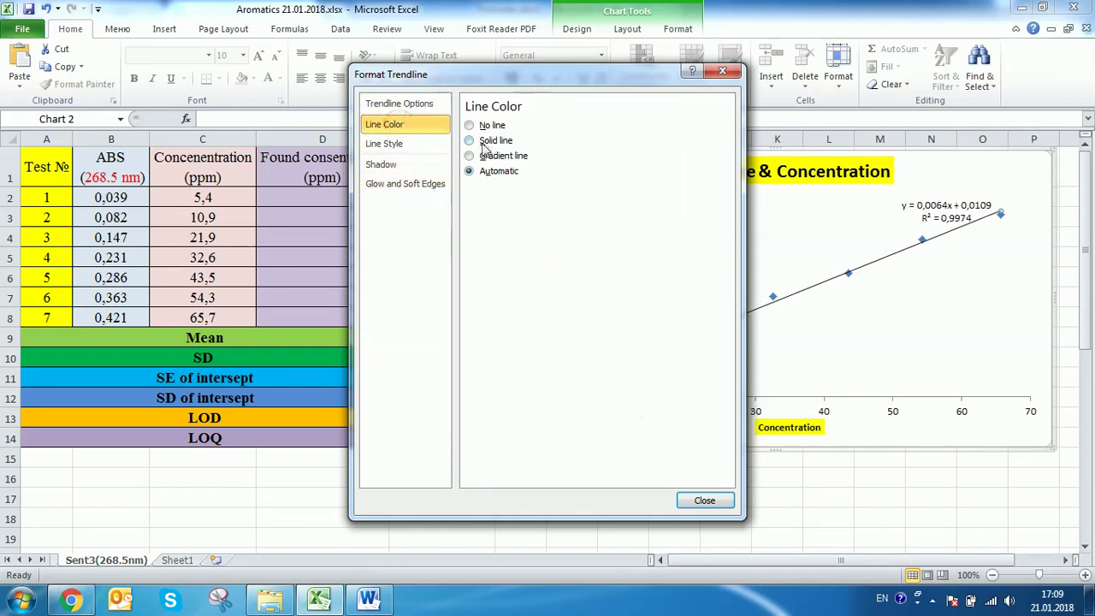
{"action": "left_click", "coordinate": [484, 143]}
{"action": "left_click", "coordinate": [407, 145]}
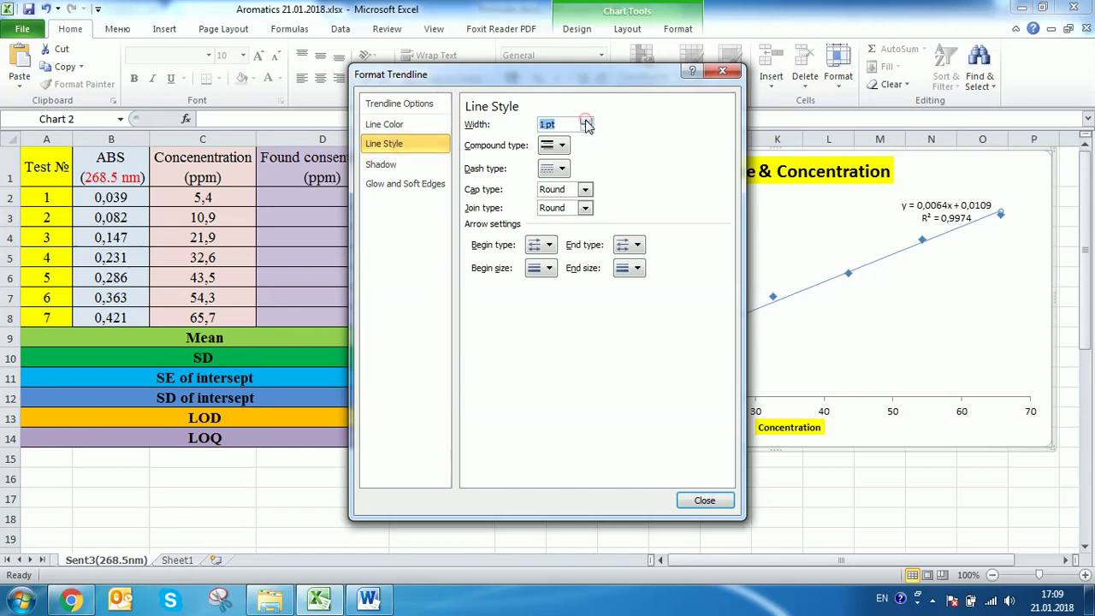
{"action": "left_click", "coordinate": [402, 124]}
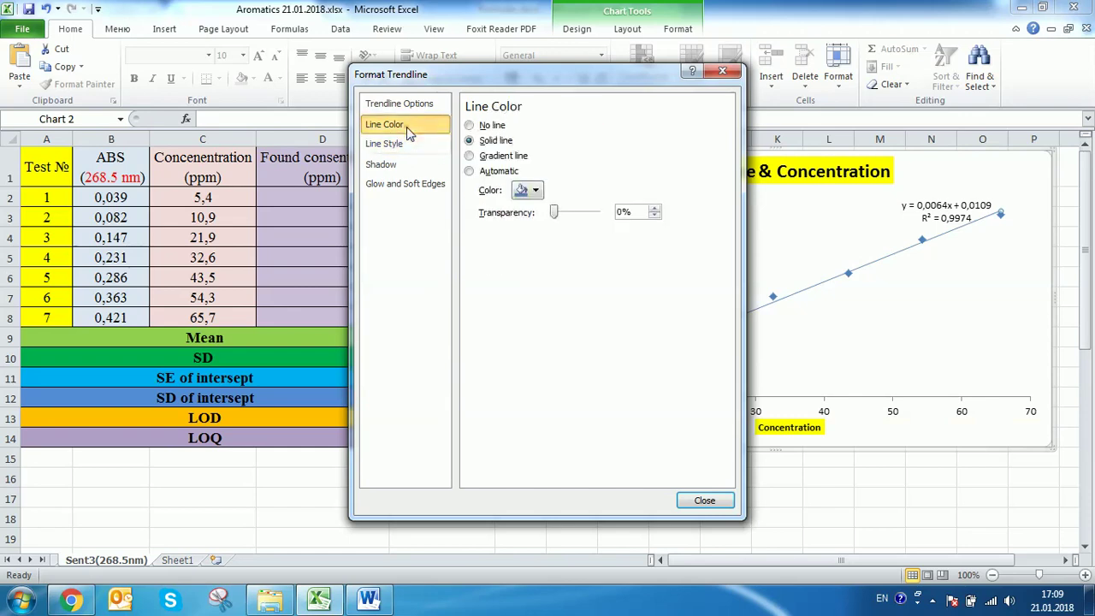
{"action": "left_click", "coordinate": [535, 191]}
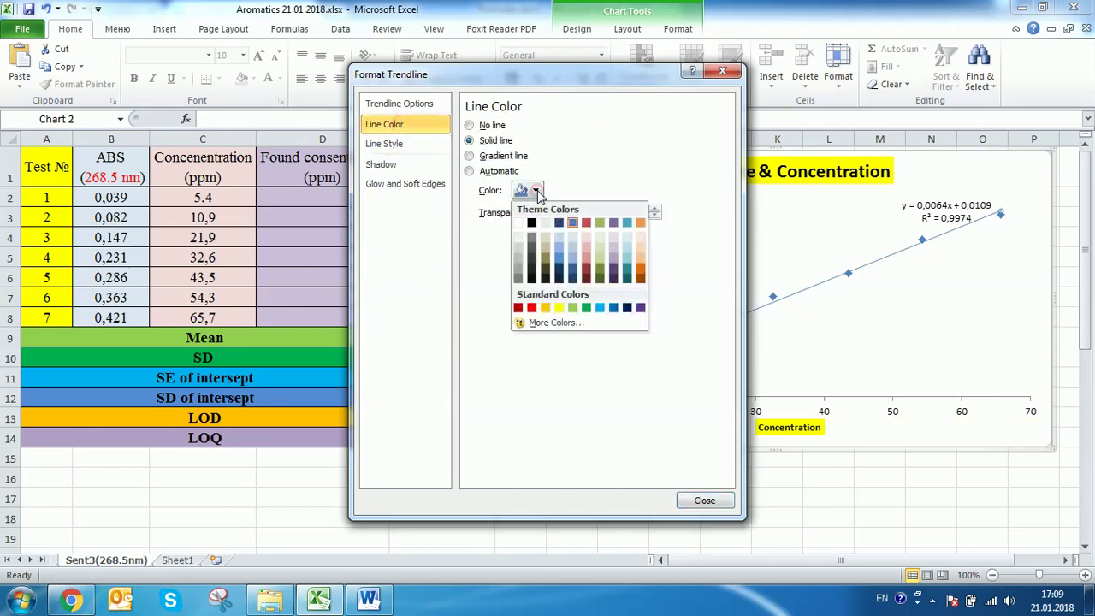
{"action": "left_click", "coordinate": [531, 308]}
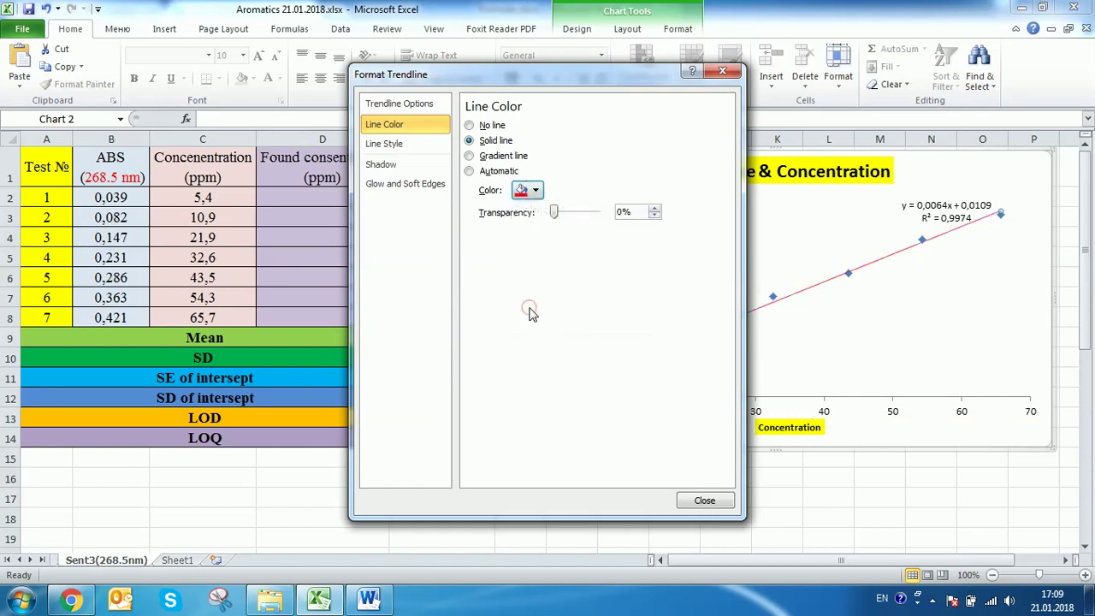
{"action": "left_click", "coordinate": [704, 500]}
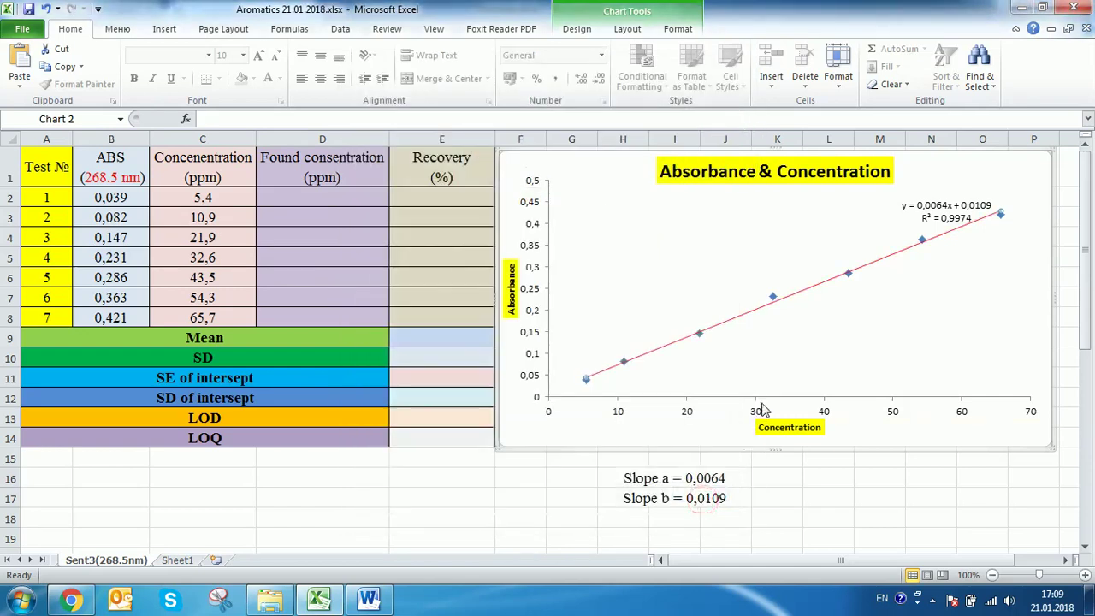
Move the equation label below the trendline at right, with 12-point text on yellow fill.
{"action": "left_click", "coordinate": [916, 196]}
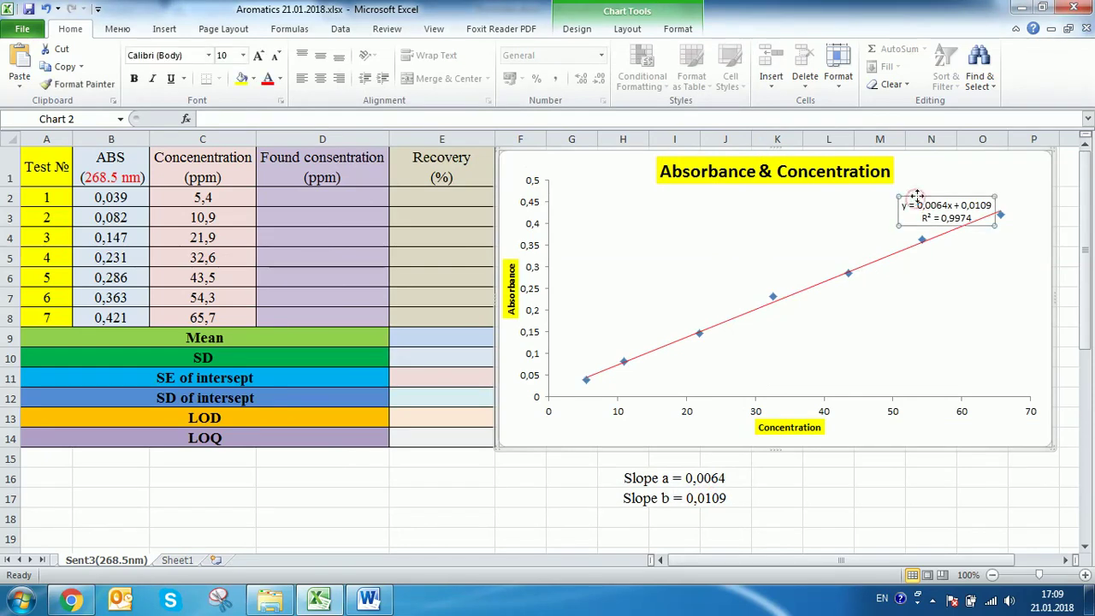
{"action": "left_click_drag", "start_coordinate": [916, 196], "coordinate": [926, 276]}
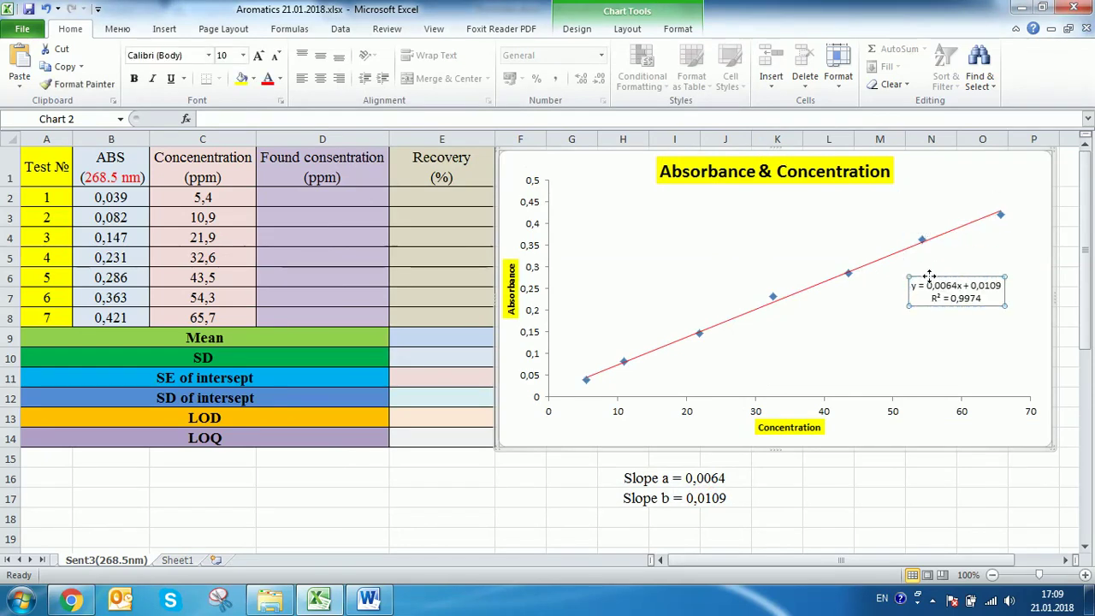
{"action": "left_click", "coordinate": [935, 286]}
{"action": "key", "text": "ctrl+a"}
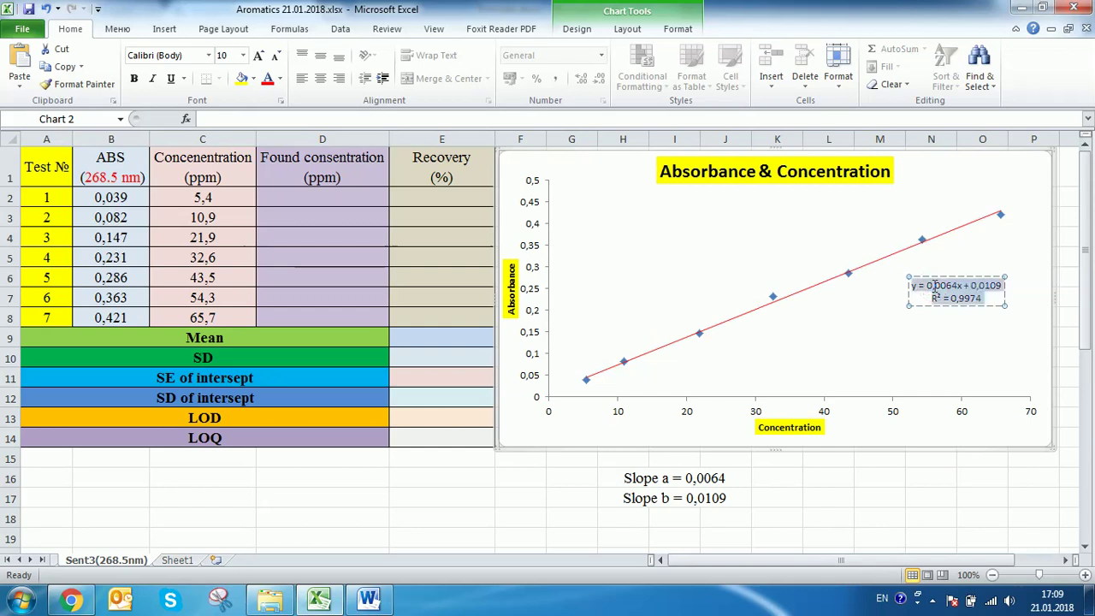
{"action": "left_click", "coordinate": [243, 56]}
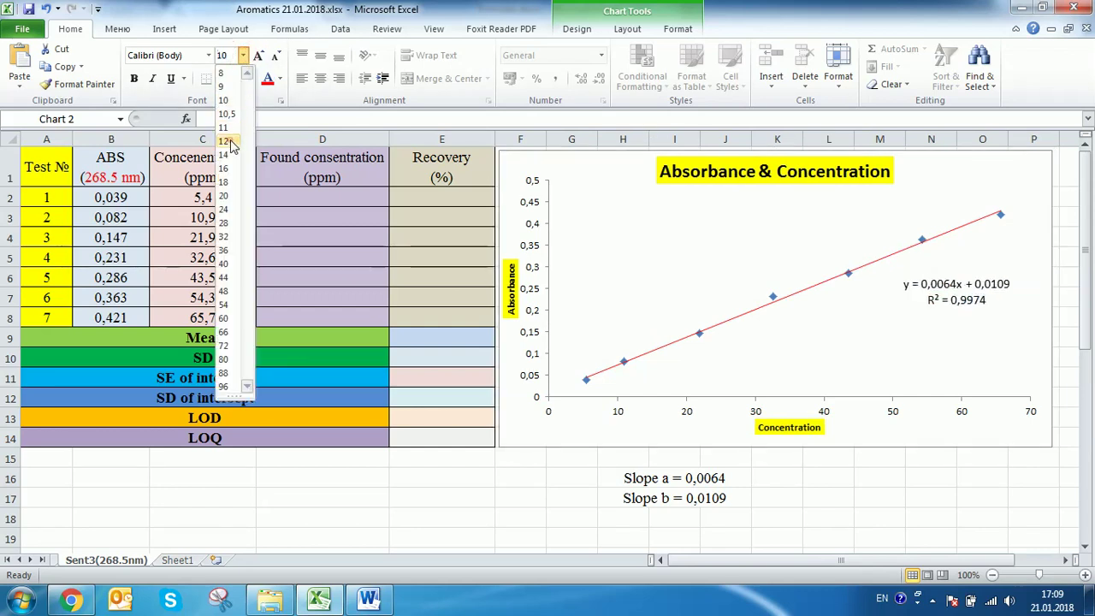
{"action": "left_click", "coordinate": [224, 141]}
{"action": "left_click", "coordinate": [242, 78]}
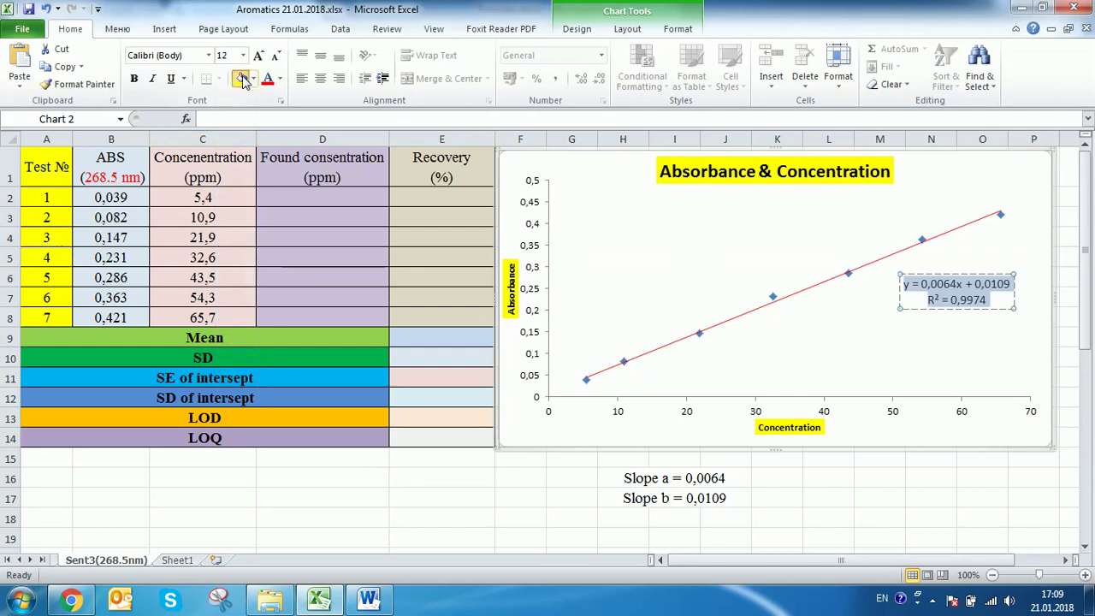
{"action": "left_click", "coordinate": [777, 515]}
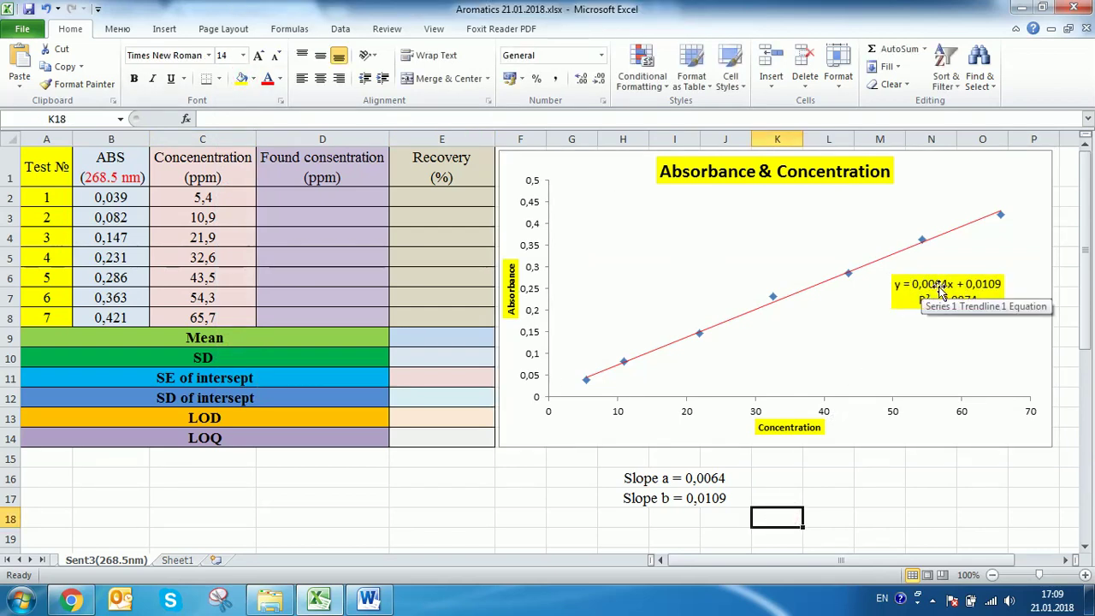
Fill the 'Slope a' cell yellow and the 'Slope b' cell green.
{"action": "left_click", "coordinate": [718, 481]}
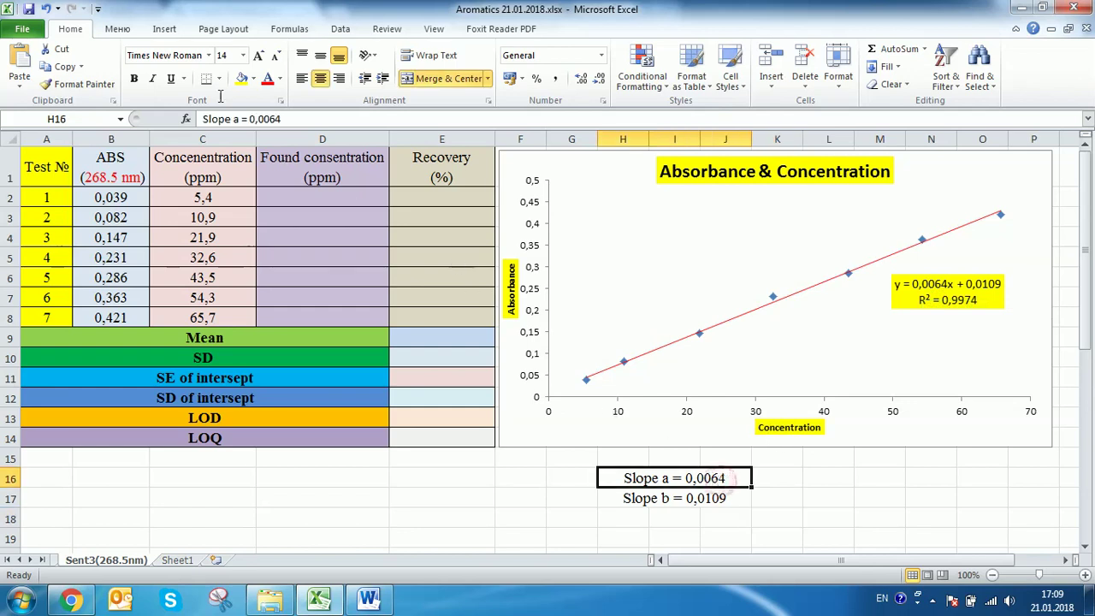
{"action": "left_click", "coordinate": [242, 78]}
{"action": "left_click", "coordinate": [640, 498]}
{"action": "left_click", "coordinate": [253, 78]}
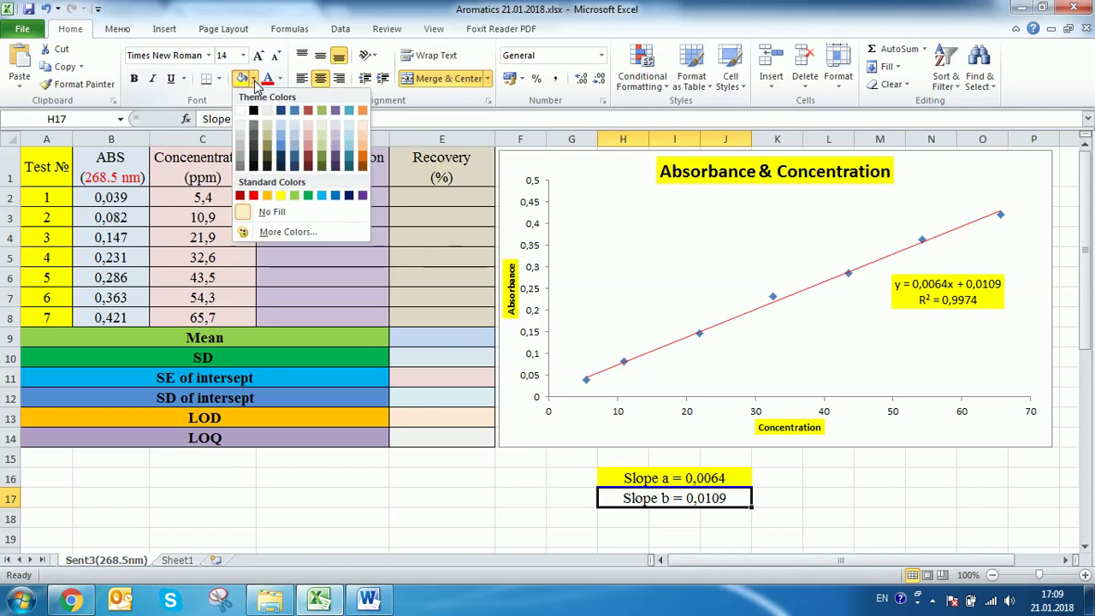
{"action": "left_click", "coordinate": [293, 198]}
{"action": "left_click", "coordinate": [821, 535]}
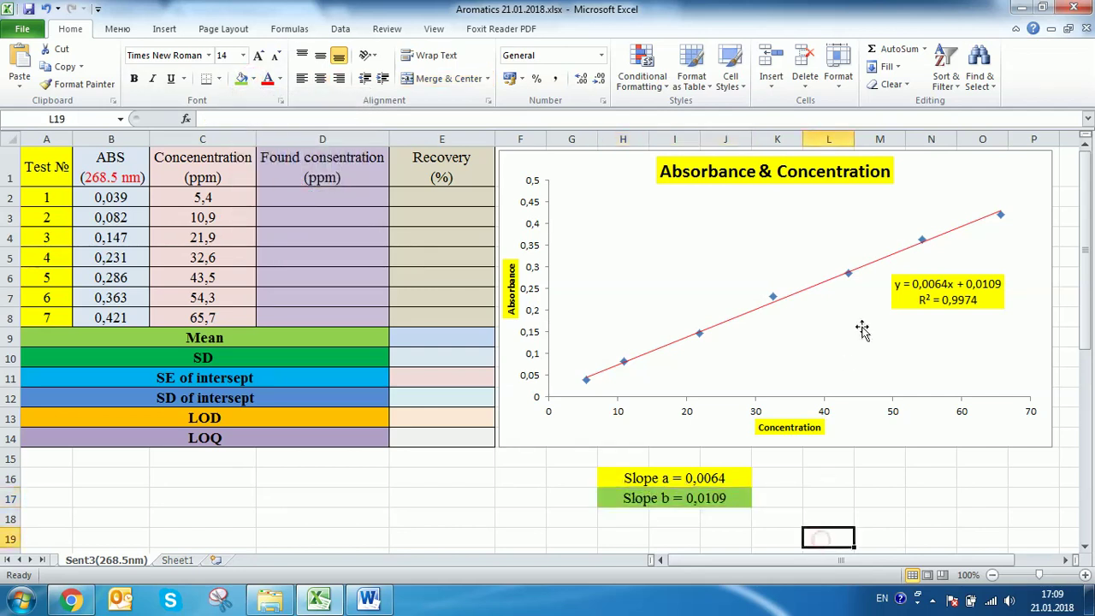
Change the H17 label's word 'Slope' to 'Intercept' so it reads 'Intercept b = 0,0109'.
{"action": "double_click", "coordinate": [657, 498]}
{"action": "left_click_drag", "start_coordinate": [657, 498], "coordinate": [619, 506]}
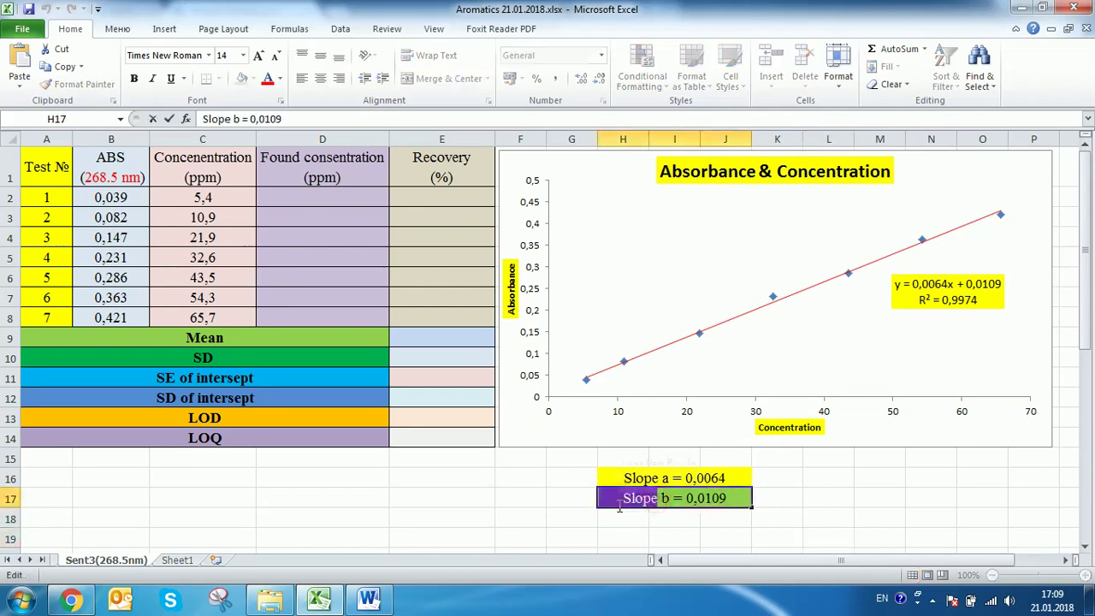
{"action": "type", "text": "Intercept"}
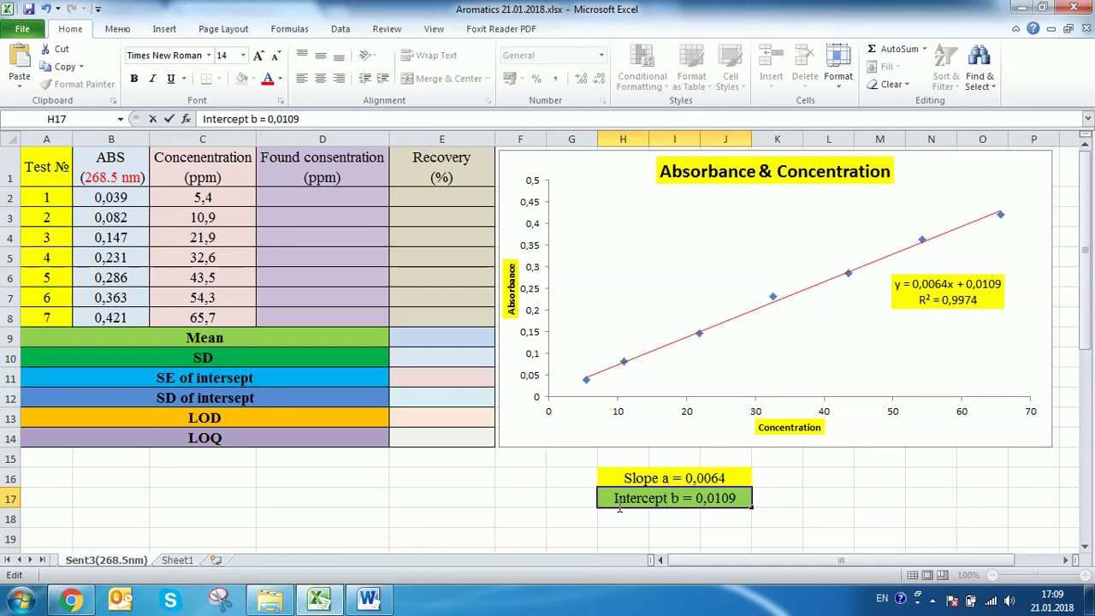
{"action": "left_click", "coordinate": [654, 522]}
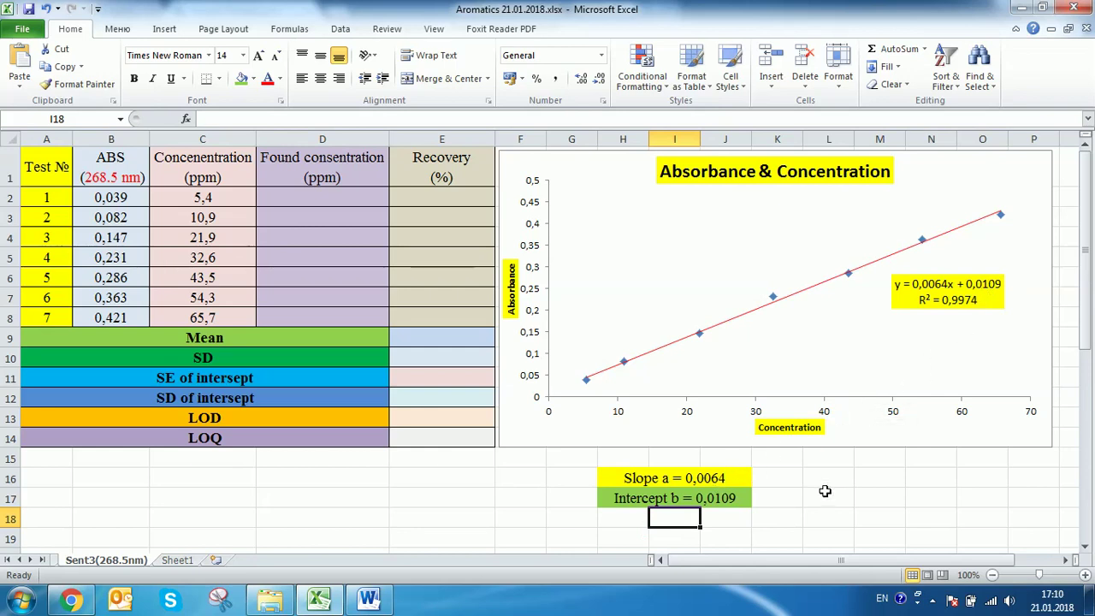
{"action": "left_click", "coordinate": [904, 500]}
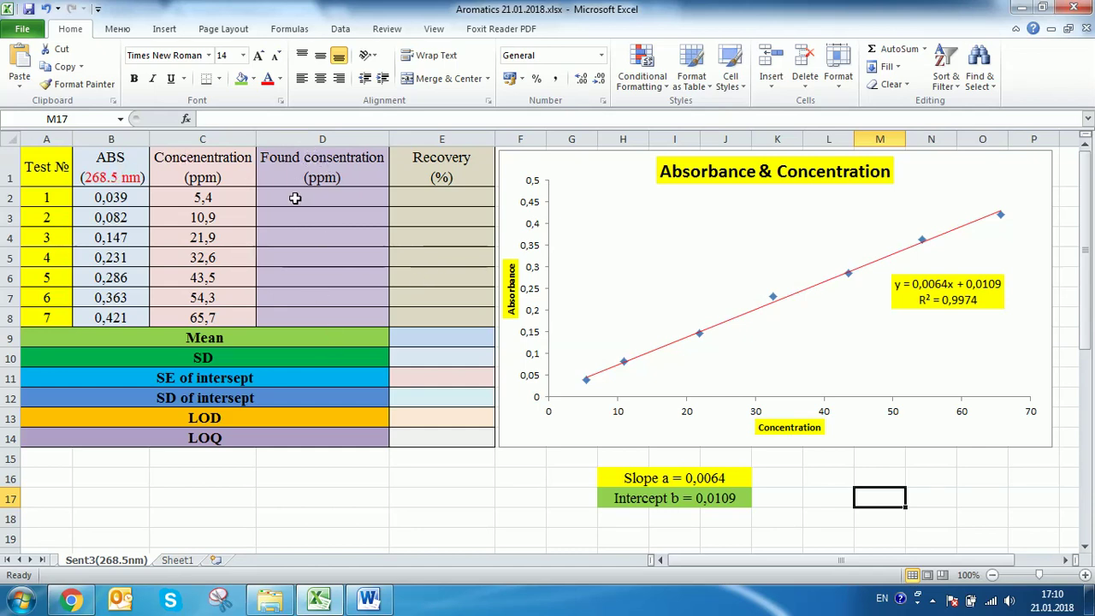
{"action": "left_click", "coordinate": [369, 599]}
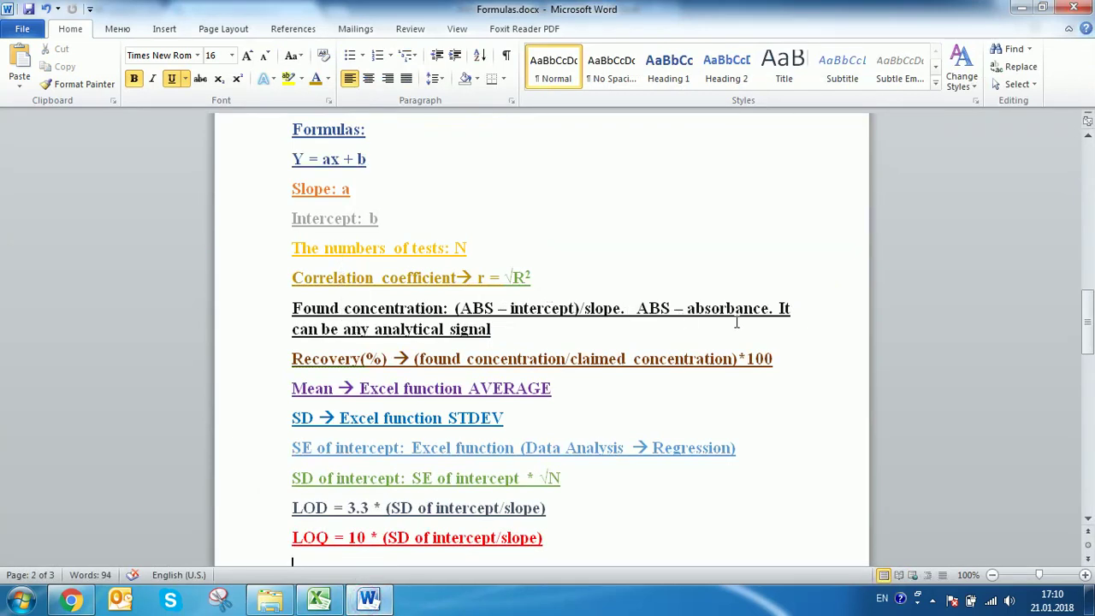
{"action": "left_click", "coordinate": [327, 603]}
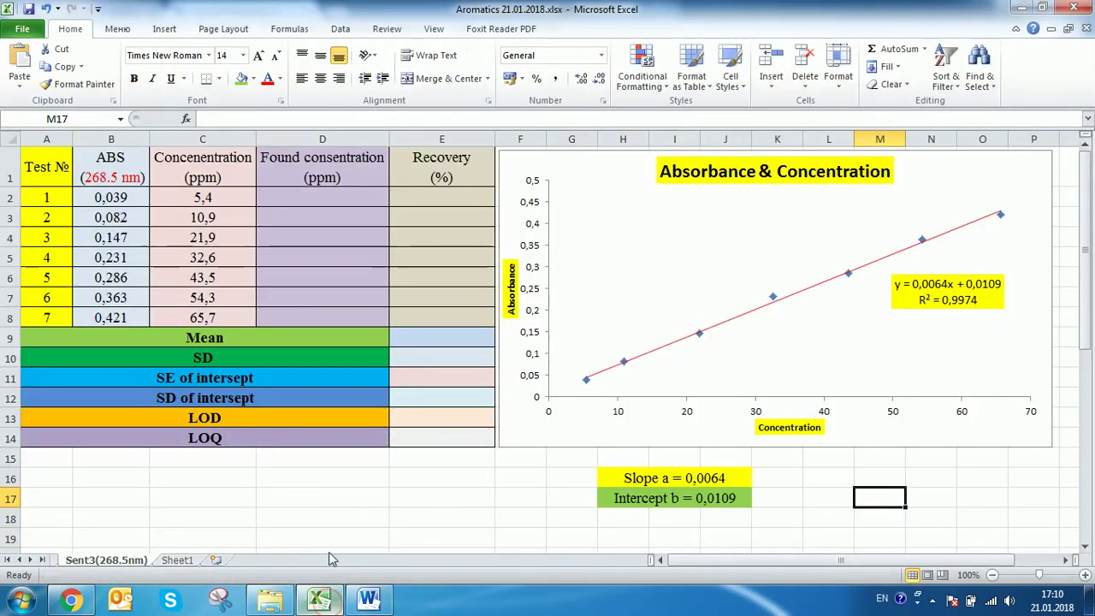
{"action": "left_click", "coordinate": [300, 196]}
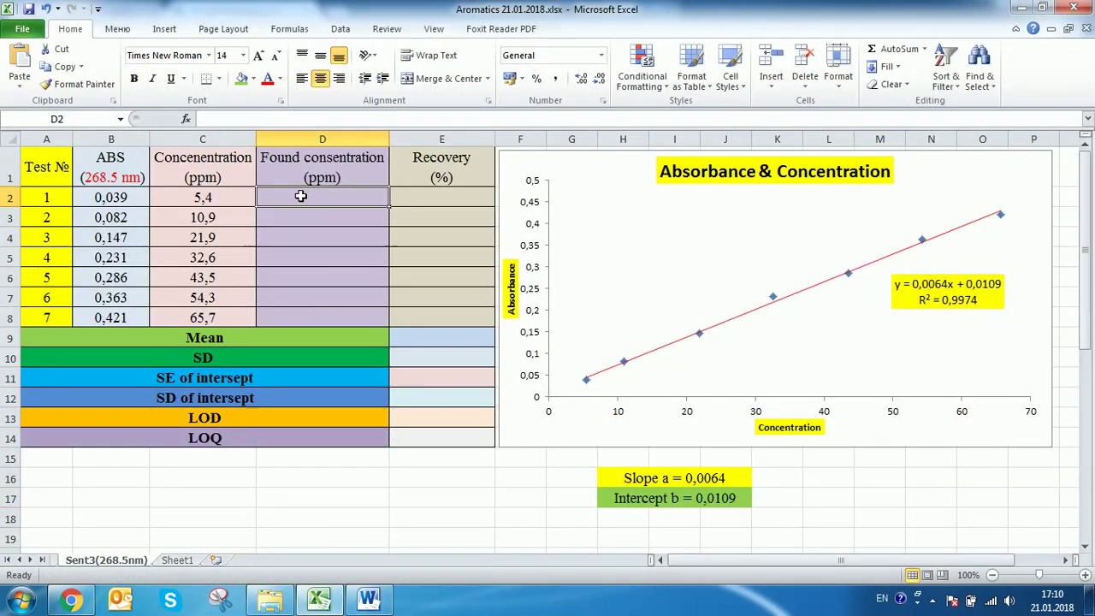
Enter =(B2-0,0109)/0,0064 in D2 and fill it down through D8.
{"action": "type", "text": "=("}
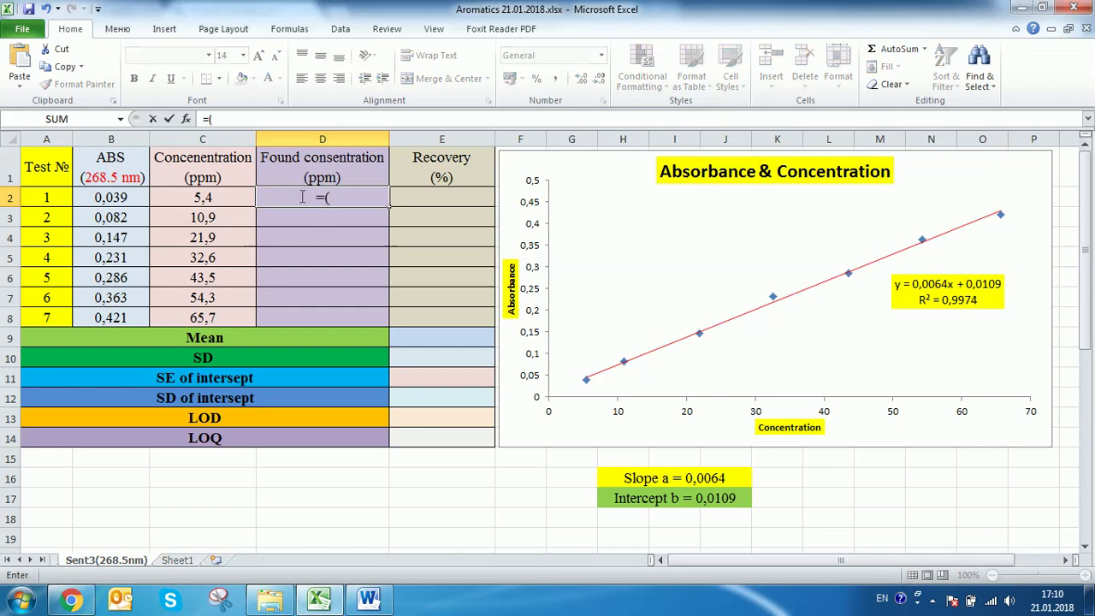
{"action": "left_click", "coordinate": [134, 196]}
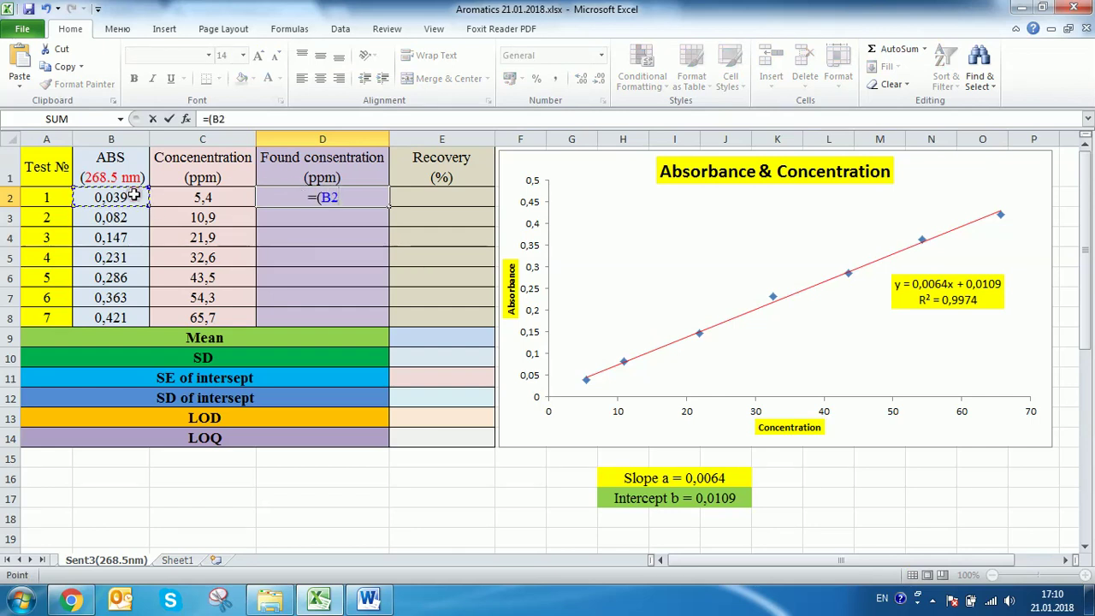
{"action": "type", "text": "-0,0109"}
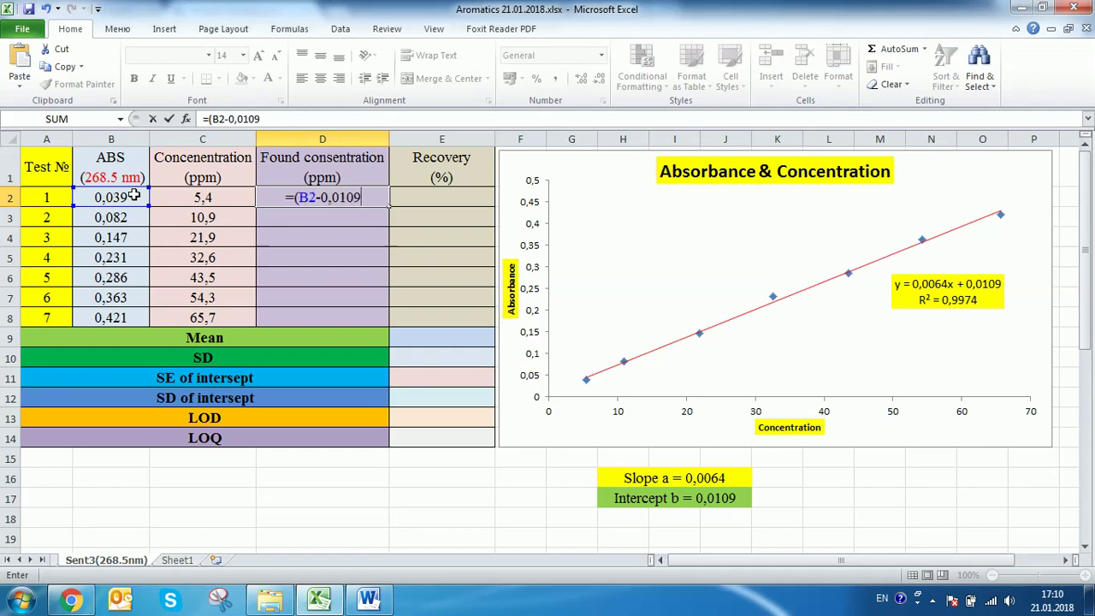
{"action": "type", "text": ")/"}
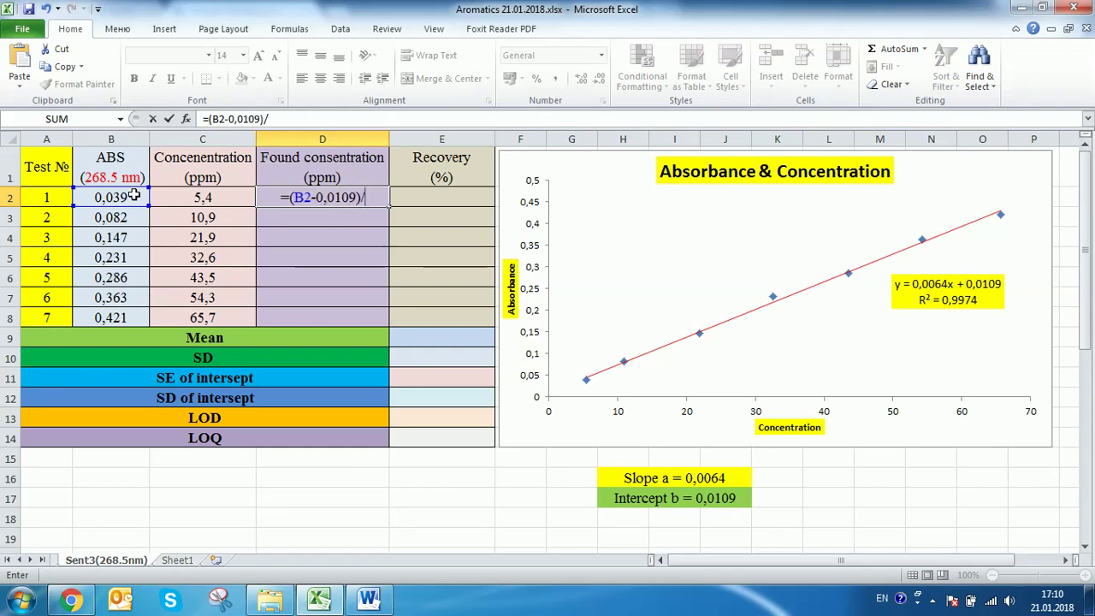
{"action": "type", "text": "0,0064"}
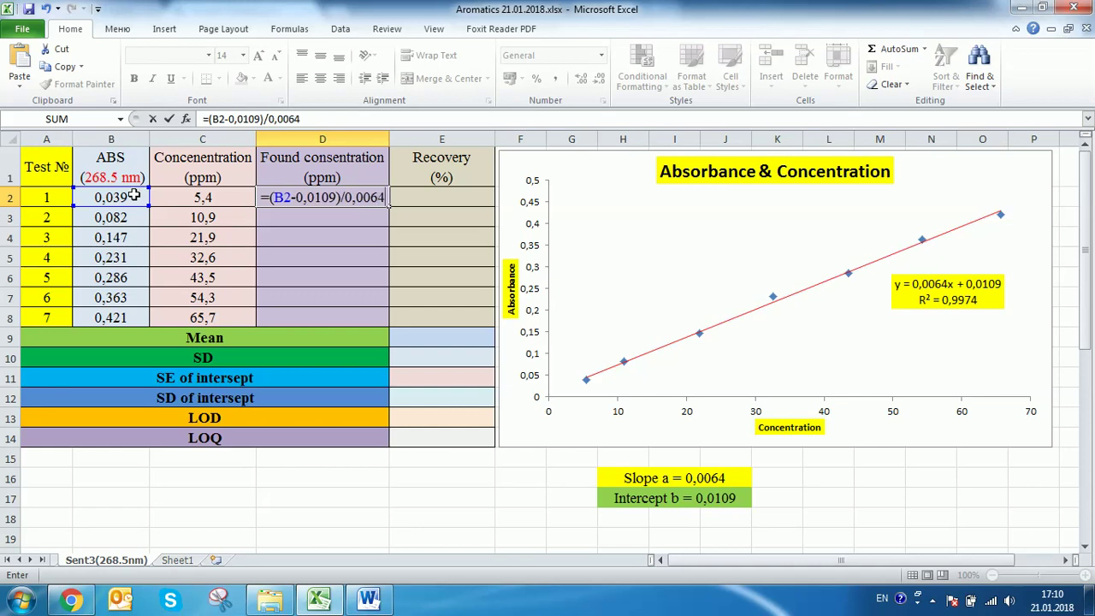
{"action": "key", "text": "Return"}
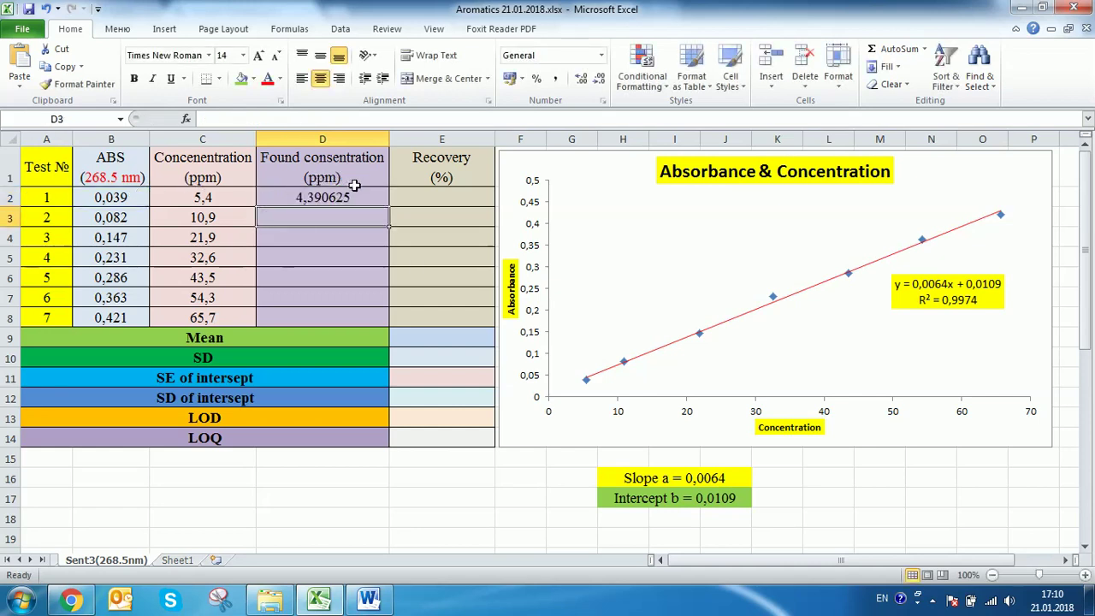
{"action": "left_click", "coordinate": [354, 196]}
{"action": "left_click_drag", "start_coordinate": [388, 206], "coordinate": [390, 324]}
{"action": "left_click", "coordinate": [433, 196]}
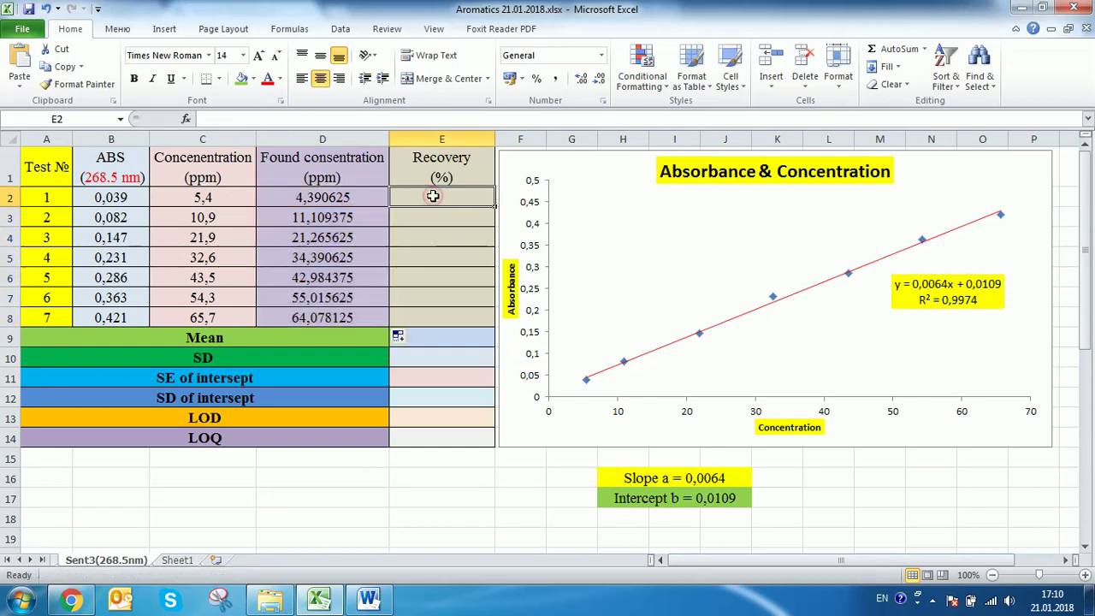
Enter the recovery formula =(D2/C2)*100 in E2.
{"action": "left_click", "coordinate": [367, 599]}
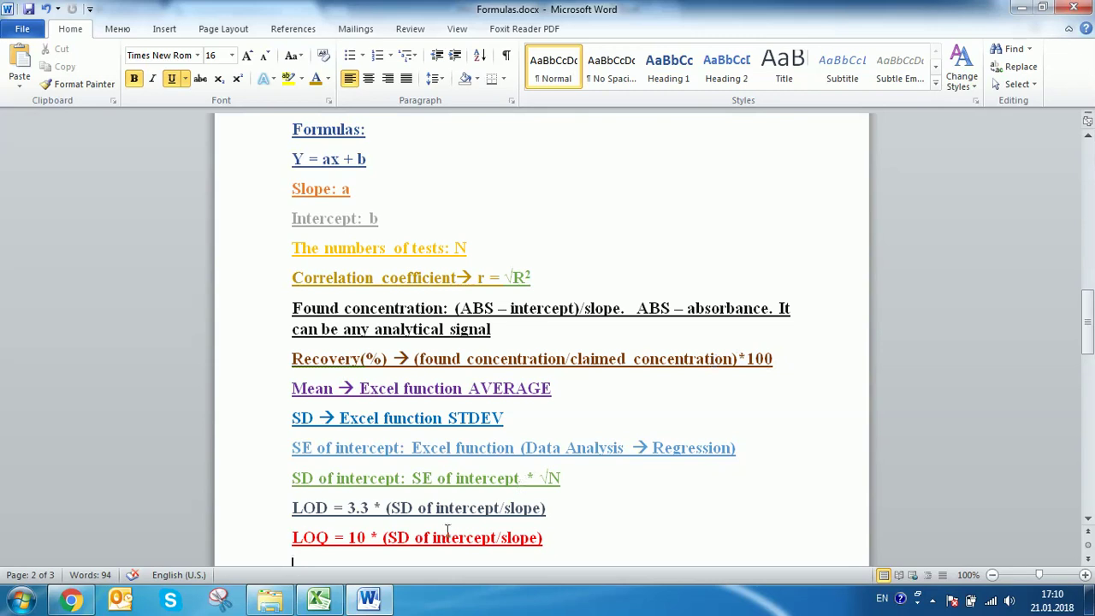
{"action": "left_click", "coordinate": [319, 599]}
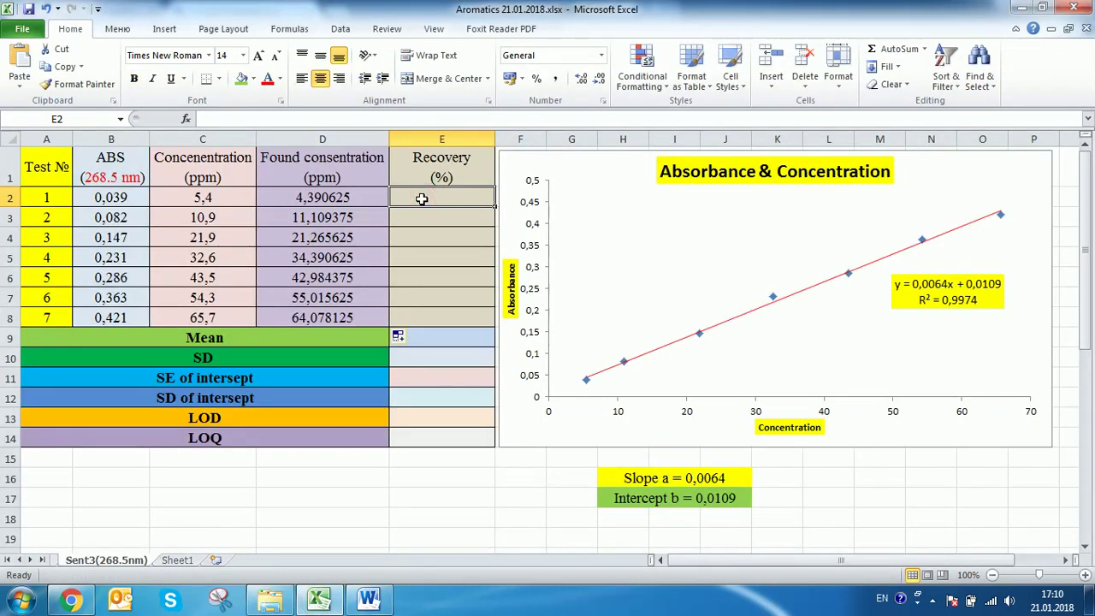
{"action": "type", "text": "=("}
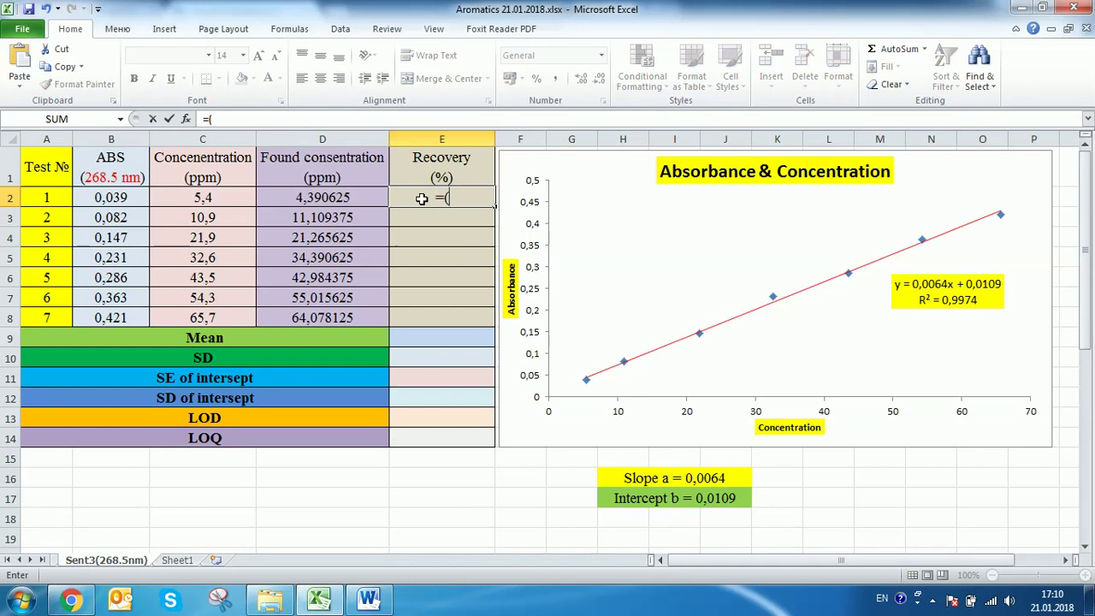
{"action": "left_click", "coordinate": [314, 198]}
{"action": "type", "text": "/"}
{"action": "left_click", "coordinate": [230, 193]}
{"action": "type", "text": ")*100"}
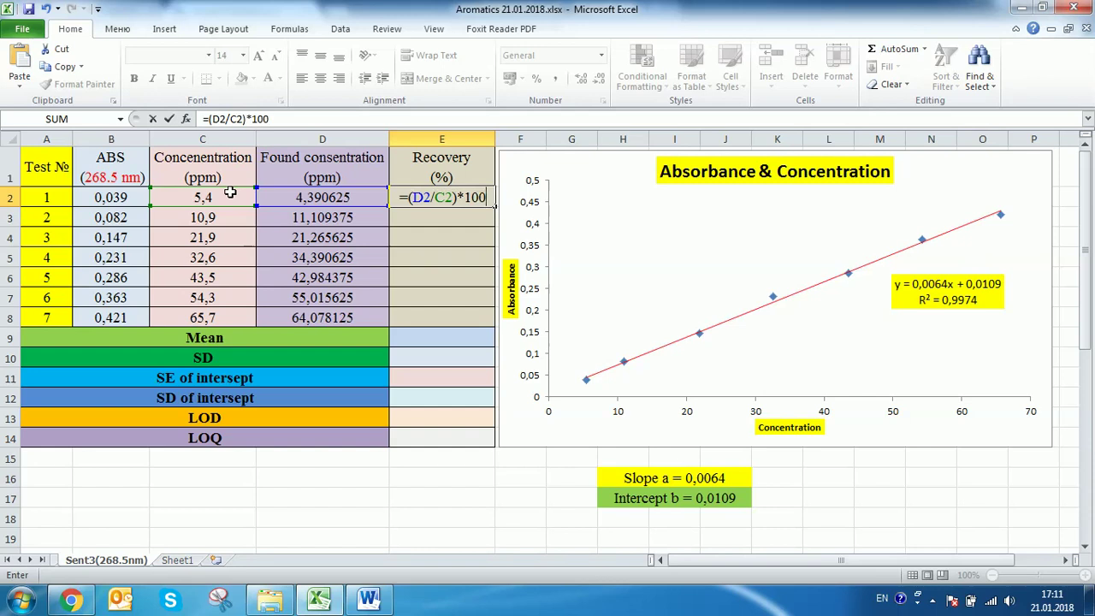
{"action": "key", "text": "Return"}
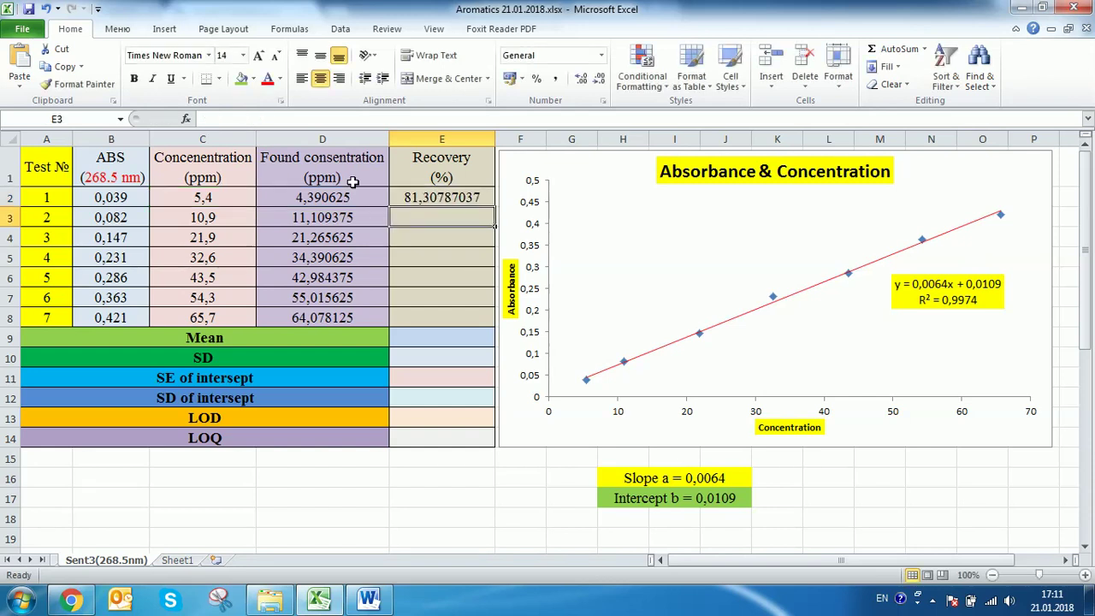
Fill the recovery formula down to E8, then select E9 for the mean.
{"action": "left_click", "coordinate": [422, 200]}
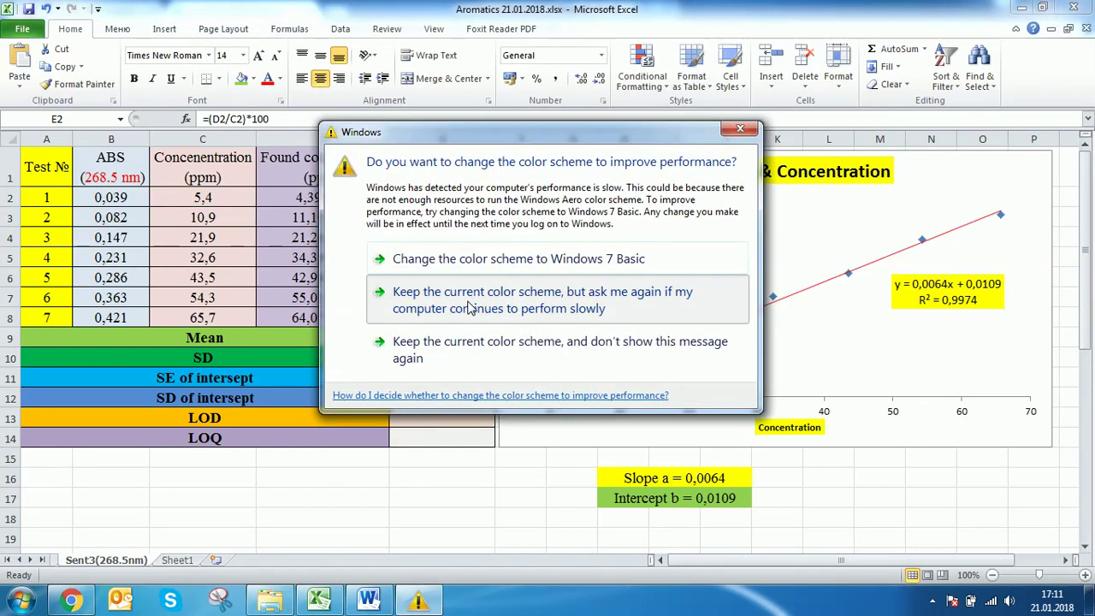
{"action": "left_click", "coordinate": [467, 302]}
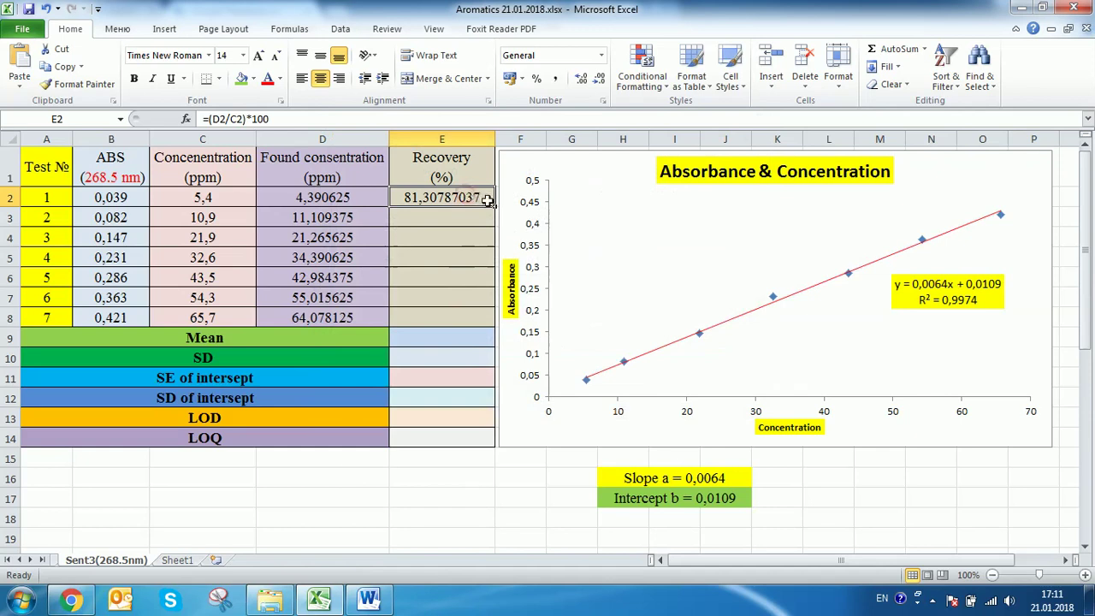
{"action": "mouse_move", "coordinate": [486, 200]}
{"action": "left_mouse_down"}
{"action": "mouse_move", "coordinate": [482, 346]}
{"action": "mouse_move", "coordinate": [482, 322]}
{"action": "left_mouse_up"}
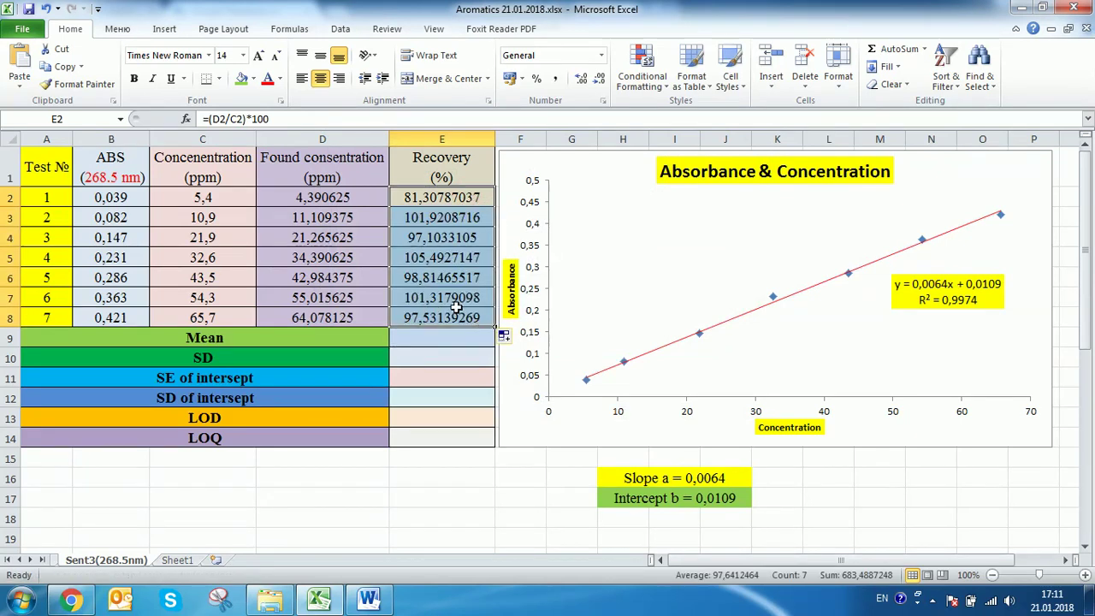
{"action": "left_click", "coordinate": [453, 336]}
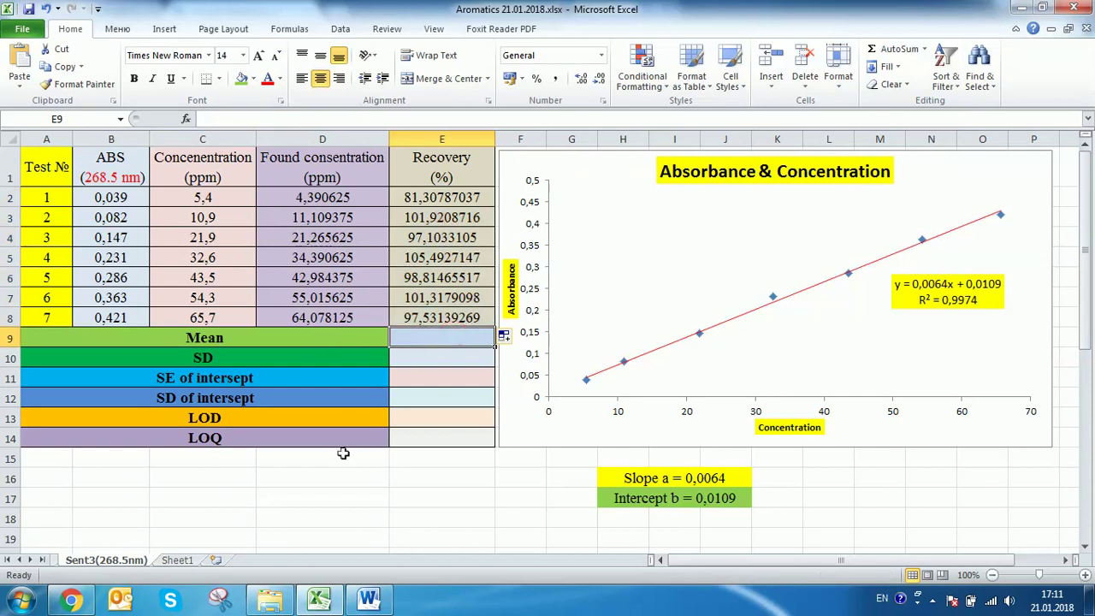
{"action": "left_click", "coordinate": [367, 601]}
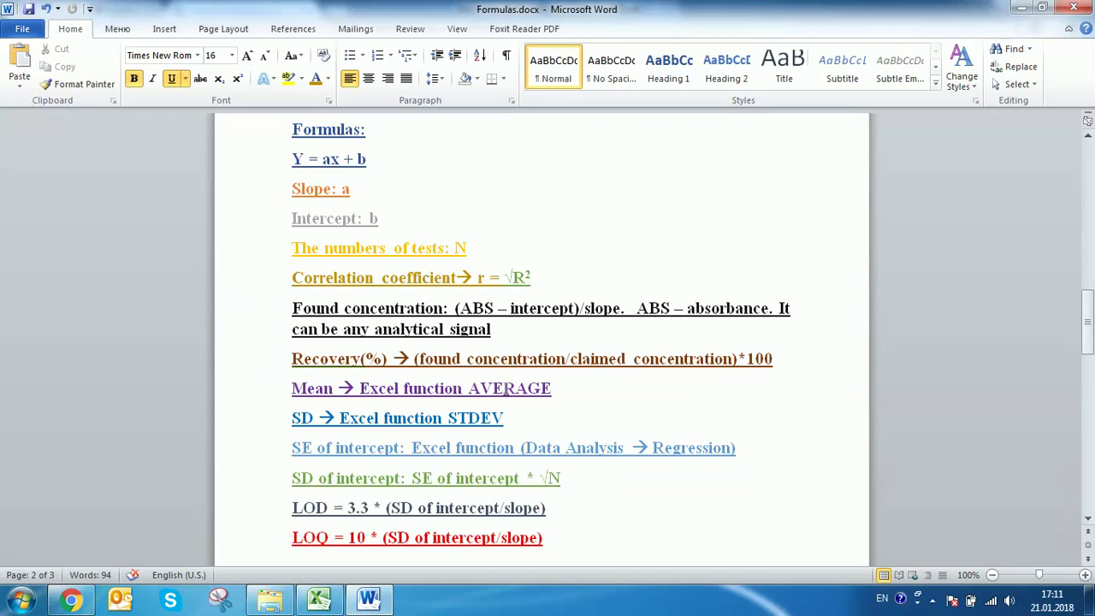
{"action": "left_click", "coordinate": [319, 602]}
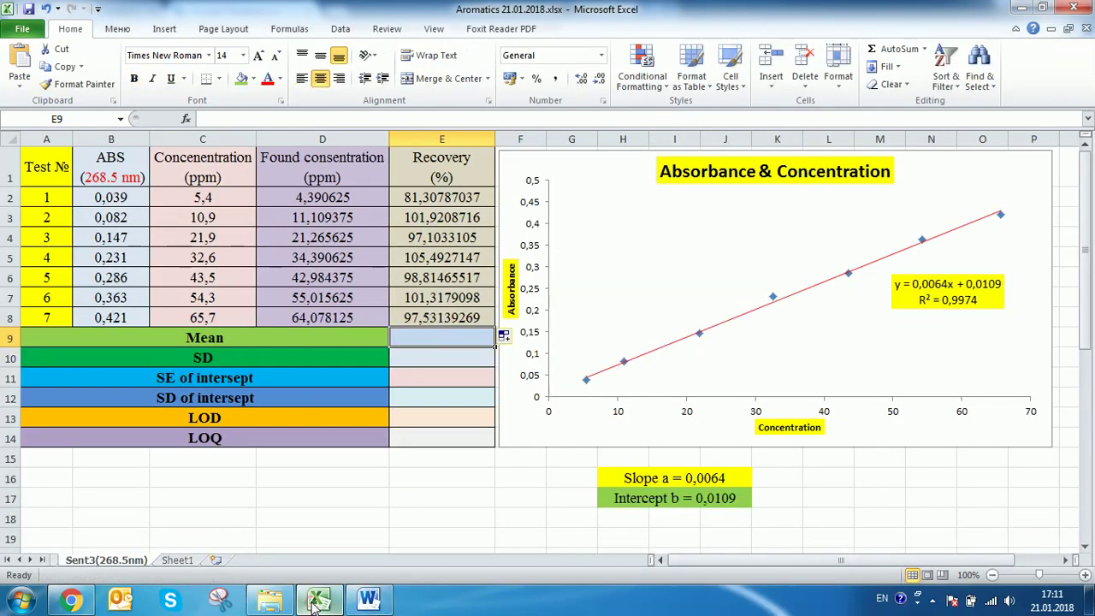
Enter =AVERAGE(E2:E8) in E9, giving a mean recovery of 97,6412464.
{"action": "type", "text": "="}
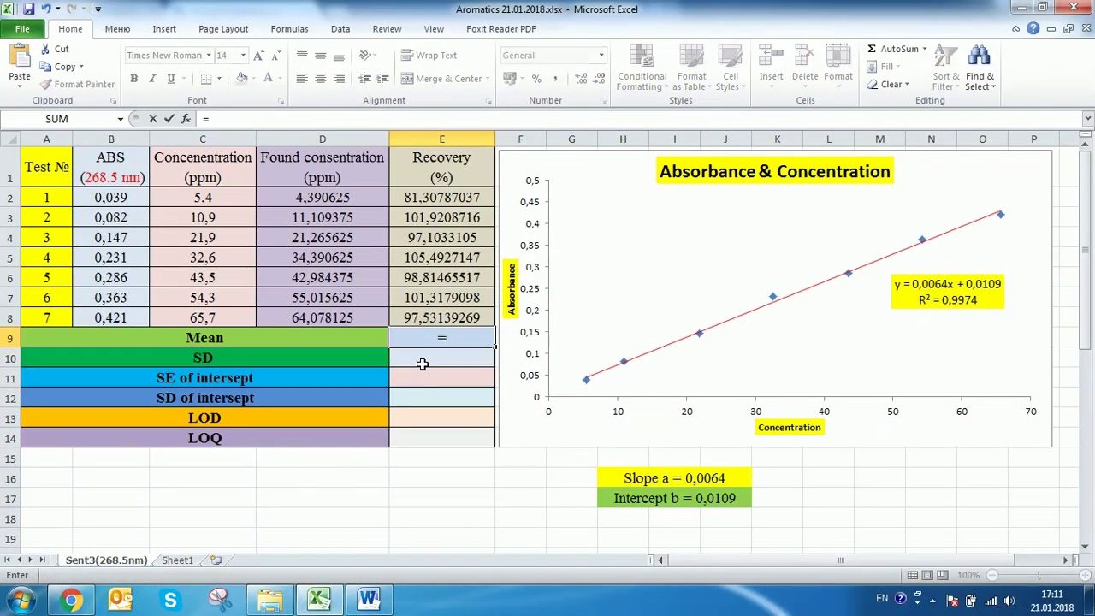
{"action": "type", "text": "ave"}
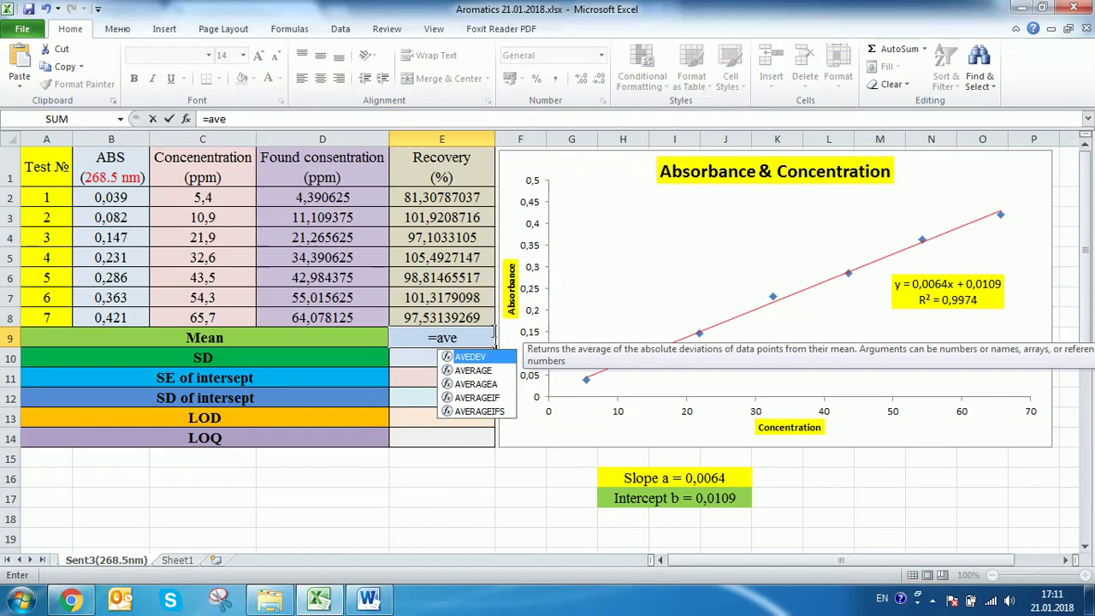
{"action": "left_click", "coordinate": [494, 373]}
{"action": "double_click", "coordinate": [491, 372]}
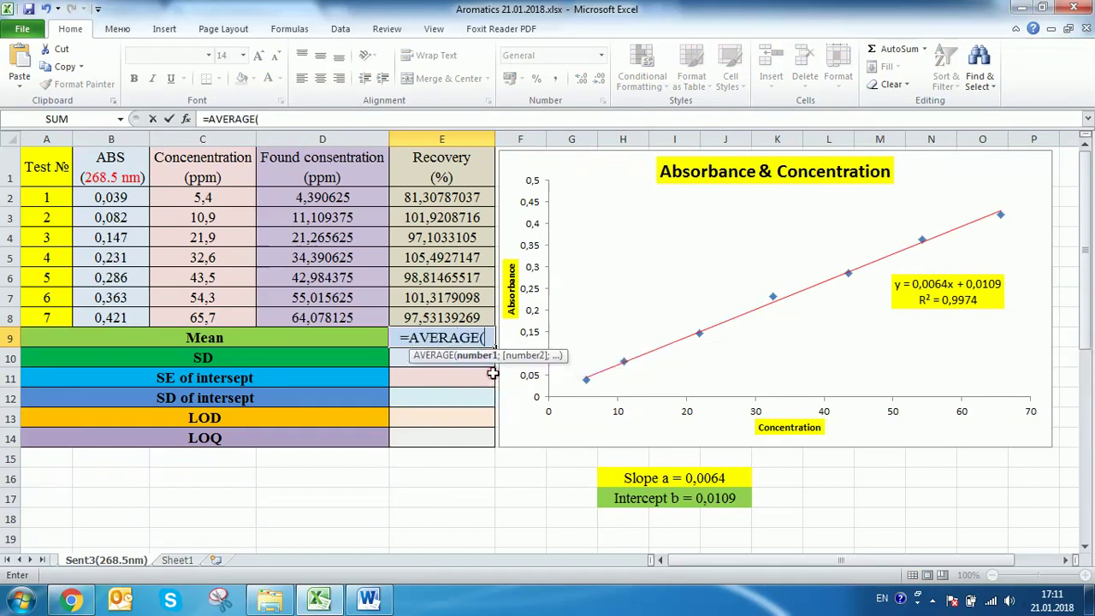
{"action": "left_click", "coordinate": [446, 197]}
{"action": "left_click_drag", "start_coordinate": [445, 197], "coordinate": [444, 313]}
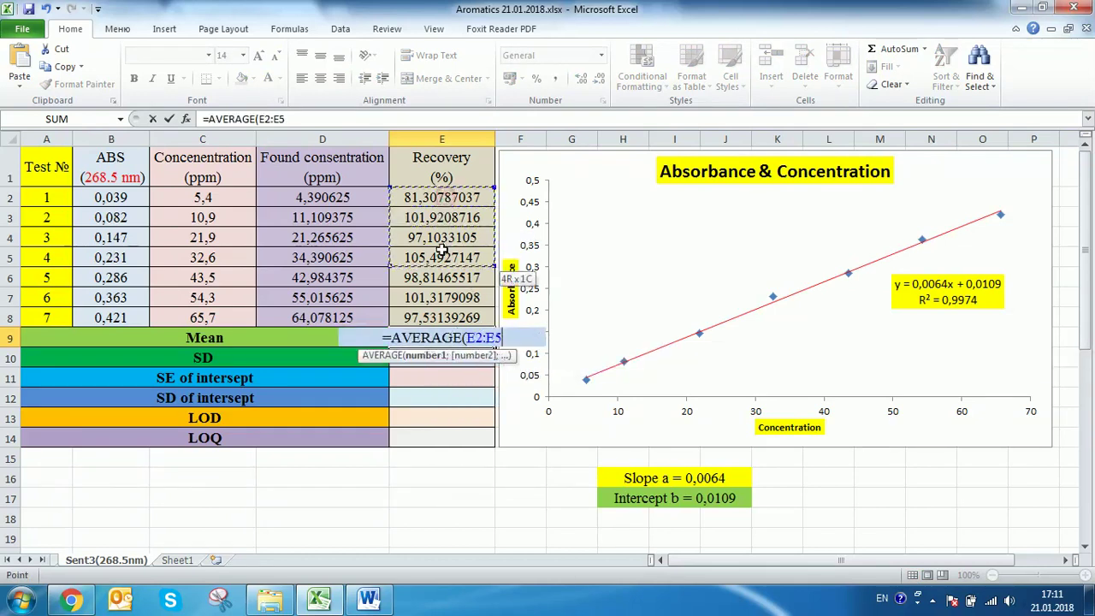
{"action": "type", "text": ")"}
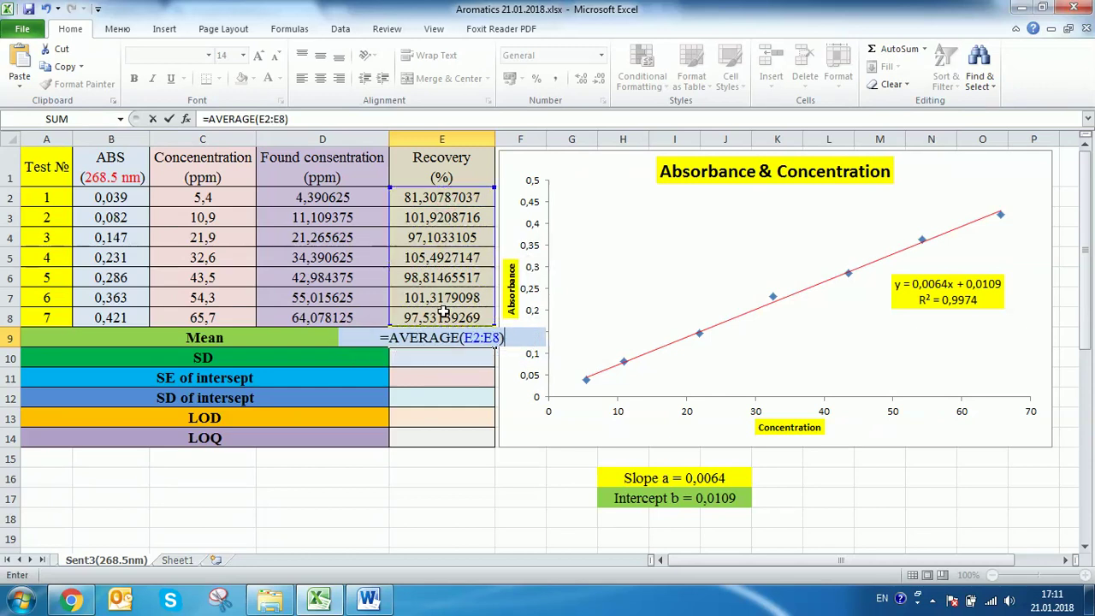
{"action": "key", "text": "Return"}
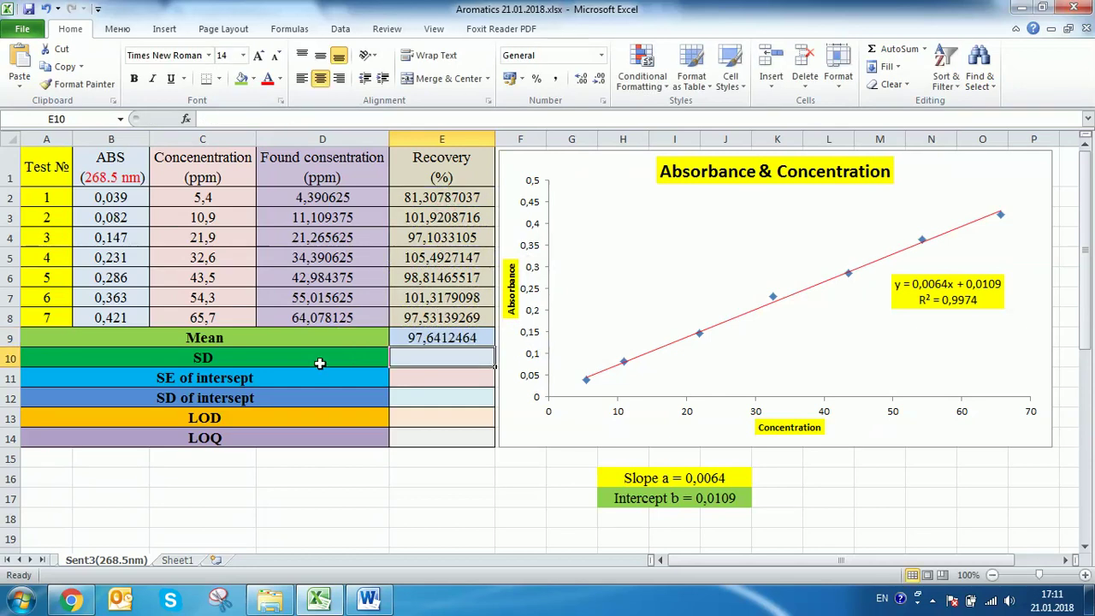
Enter =STDEV(E2:E8) in E10 for the recovery standard deviation.
{"action": "left_click", "coordinate": [367, 599]}
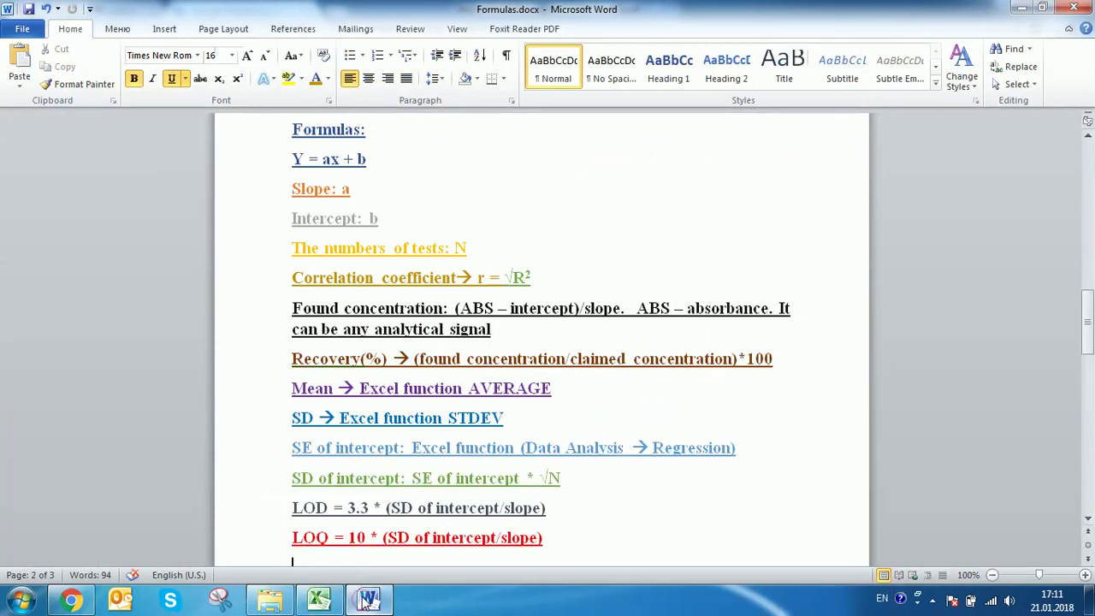
{"action": "left_click", "coordinate": [319, 599]}
{"action": "type", "text": "="}
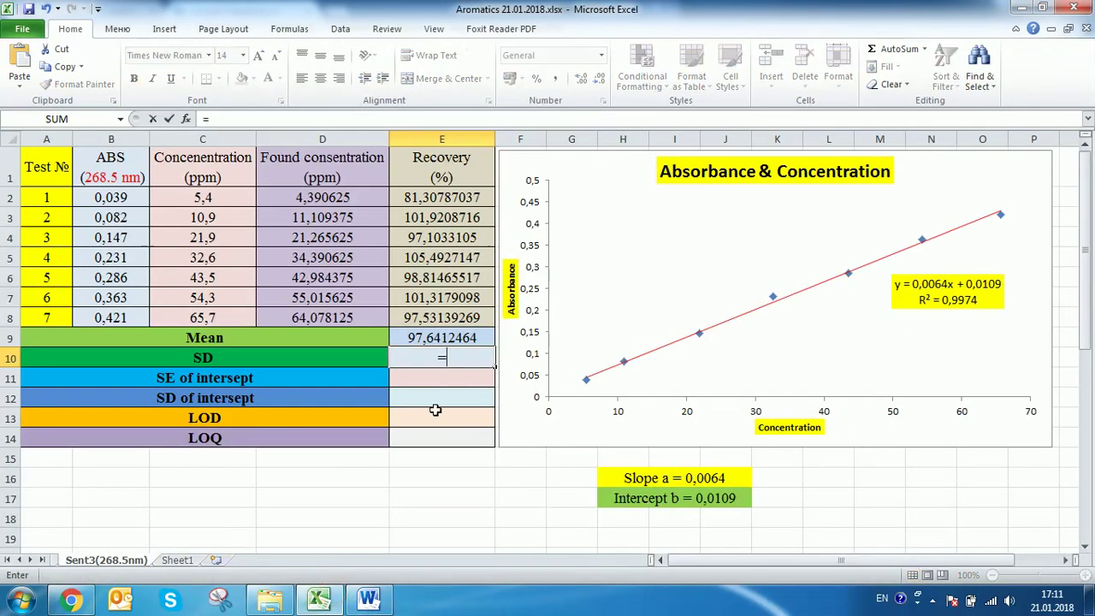
{"action": "type", "text": "stdev"}
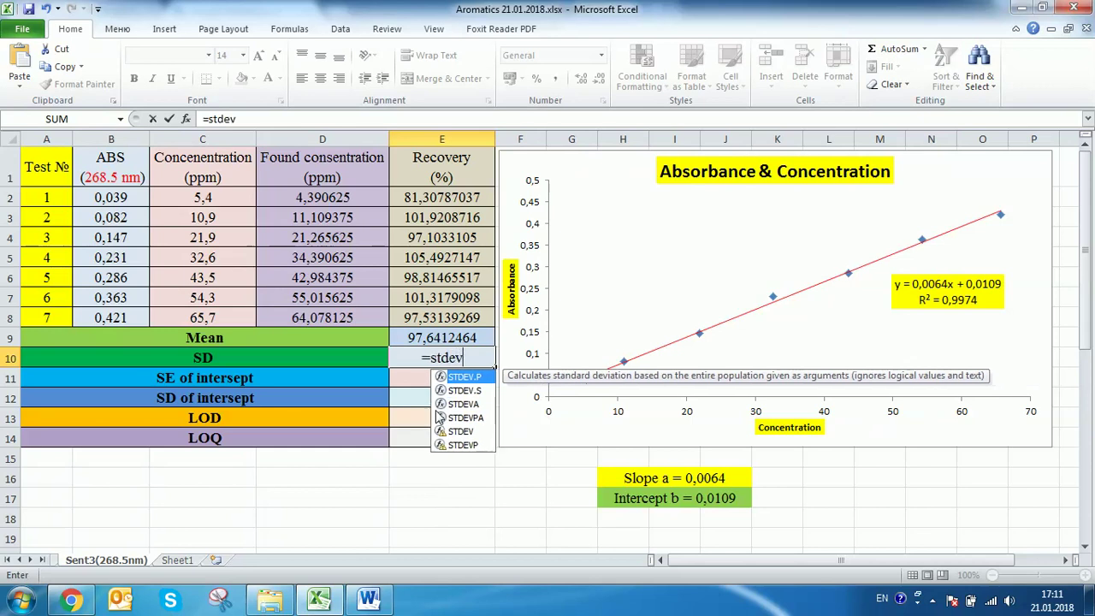
{"action": "double_click", "coordinate": [459, 430]}
{"action": "mouse_move", "coordinate": [458, 424]}
{"action": "left_mouse_down"}
{"action": "mouse_move", "coordinate": [470, 231]}
{"action": "mouse_move", "coordinate": [469, 358]}
{"action": "left_mouse_up"}
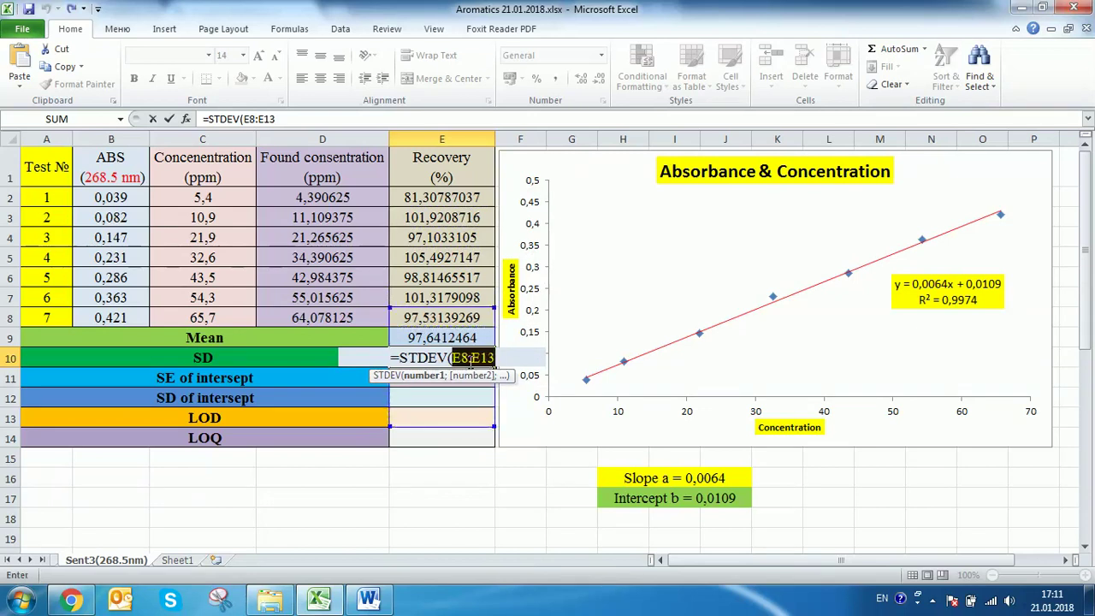
{"action": "key", "text": "BackSpace"}
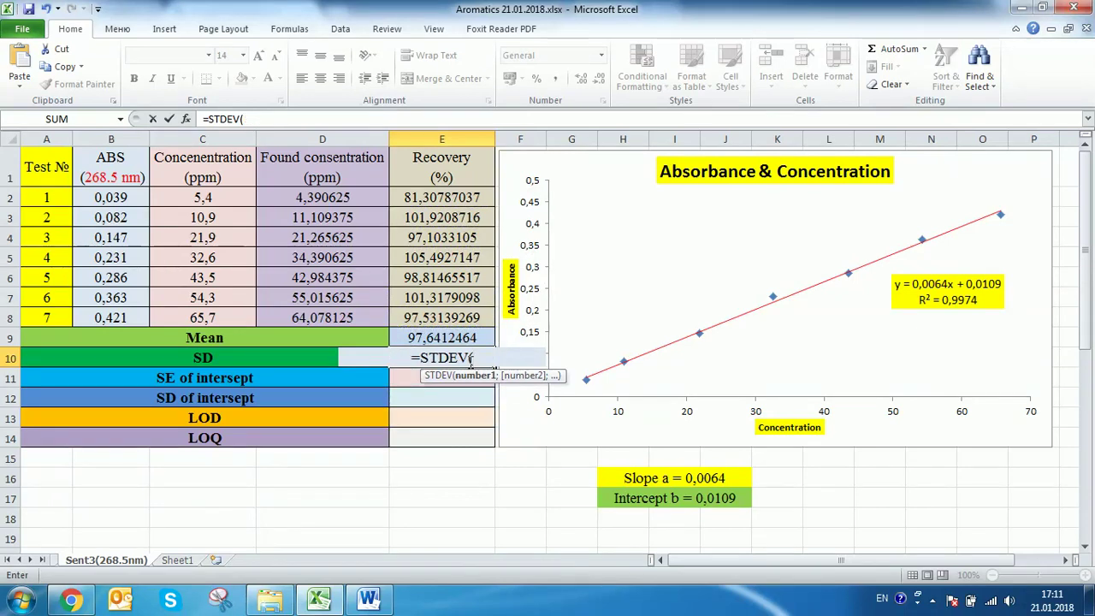
{"action": "left_click_drag", "start_coordinate": [438, 195], "coordinate": [439, 308]}
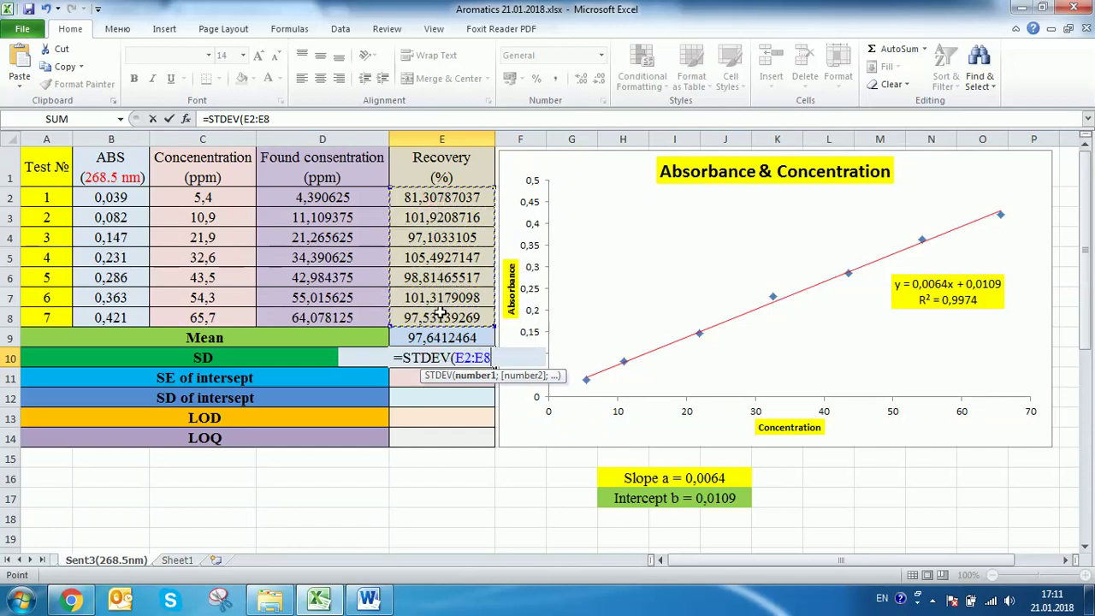
{"action": "type", "text": ")"}
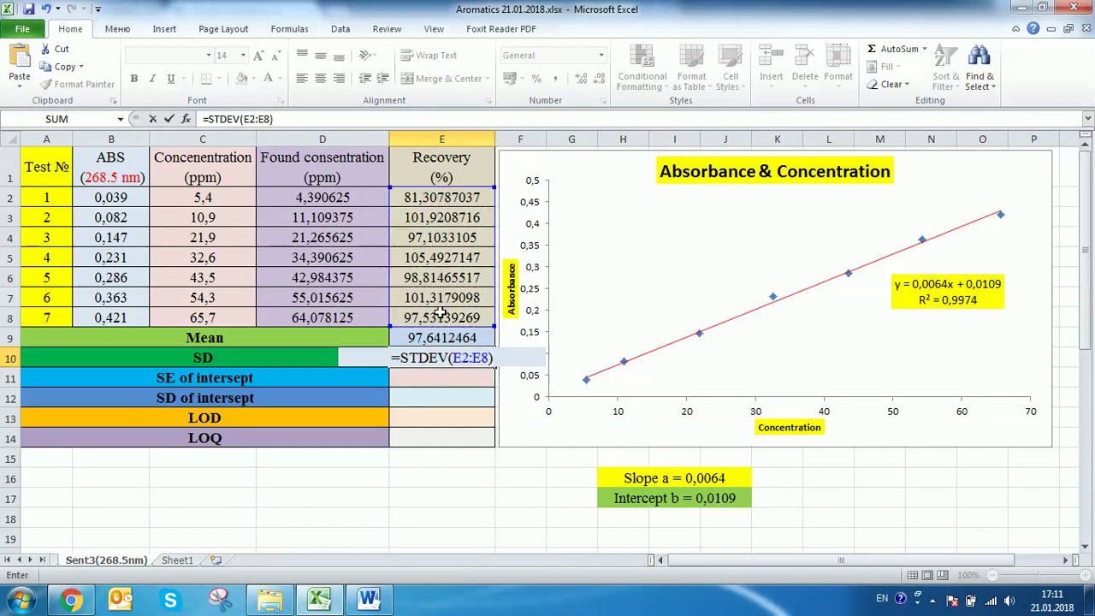
{"action": "key", "text": "Return"}
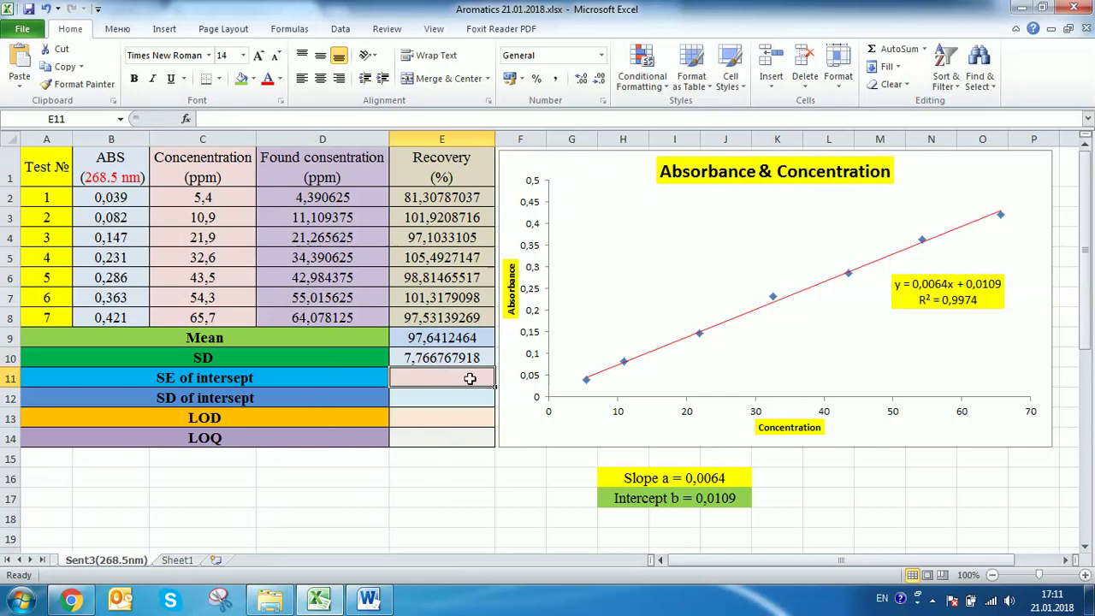
{"action": "left_click", "coordinate": [369, 599]}
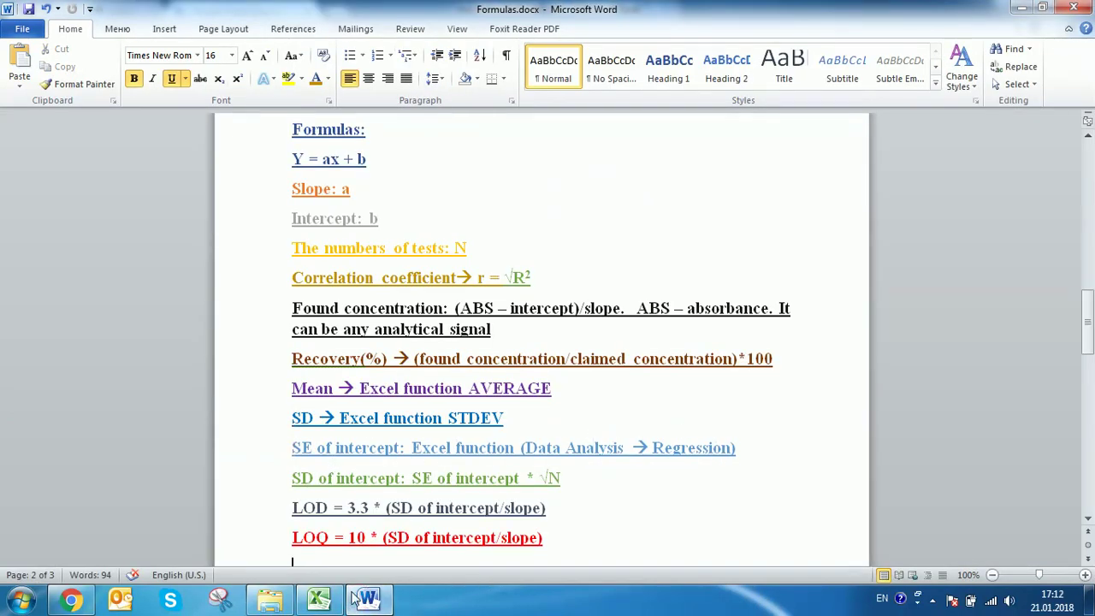
Turn on the Analysis ToolPak through File > Options > Add-Ins.
{"action": "left_click", "coordinate": [319, 599]}
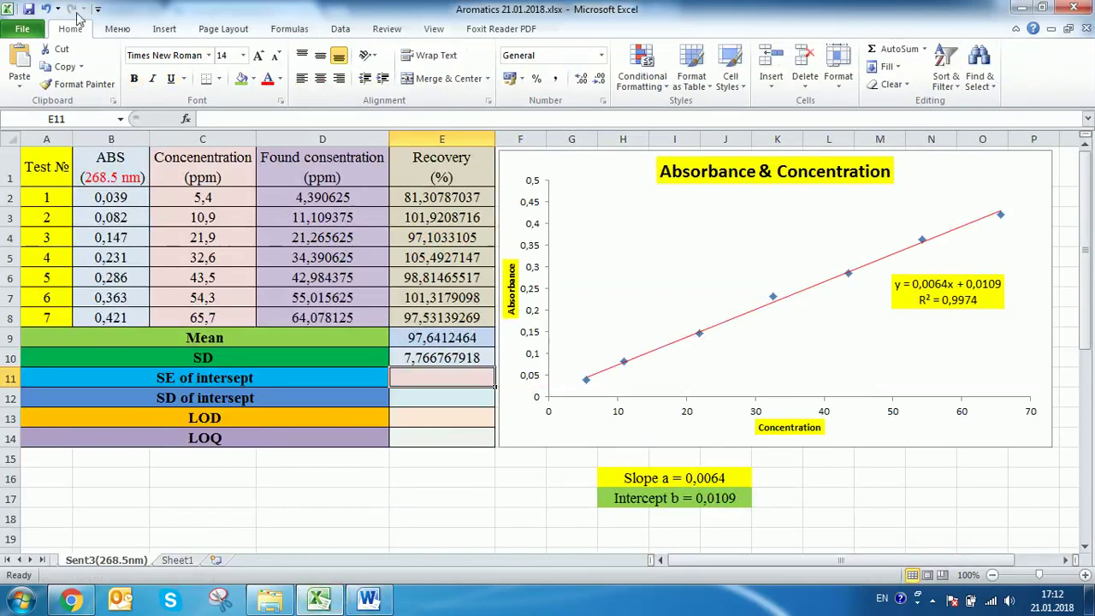
{"action": "left_click", "coordinate": [39, 33]}
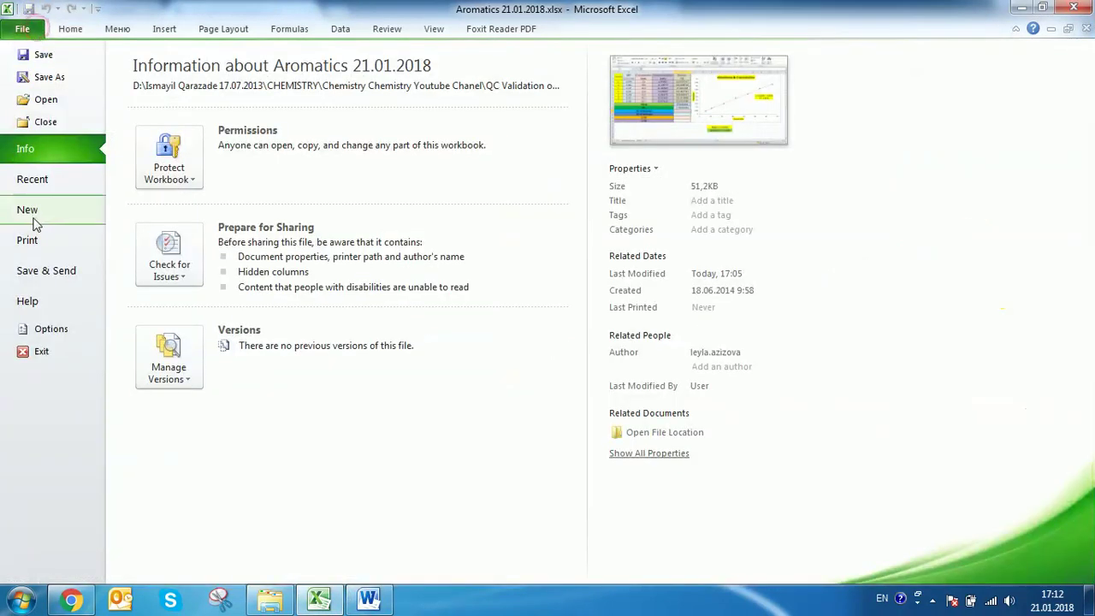
{"action": "left_click", "coordinate": [44, 330]}
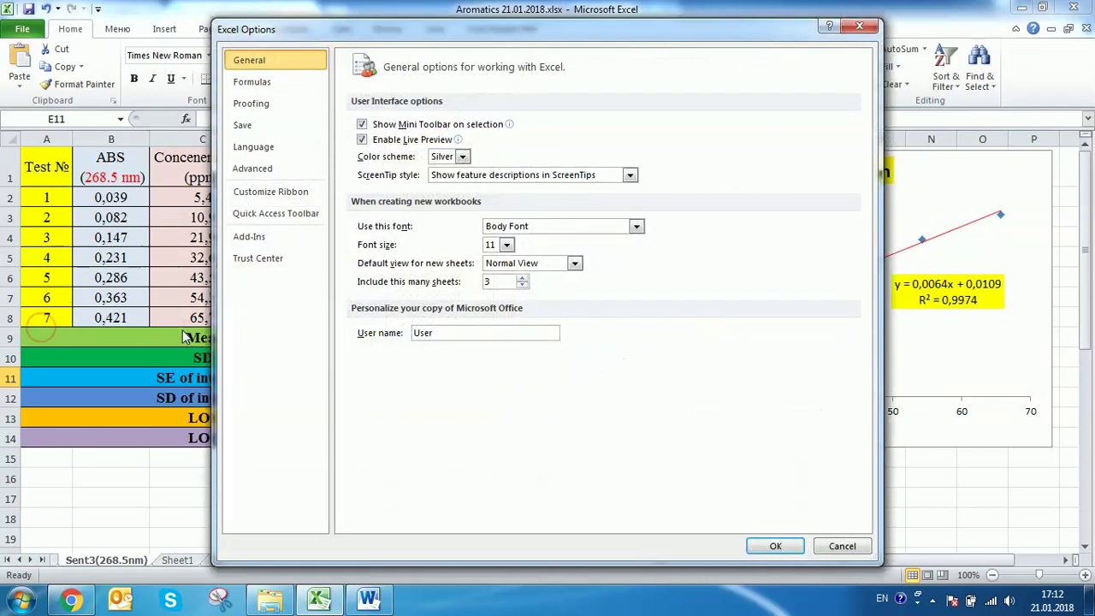
{"action": "left_click", "coordinate": [250, 237]}
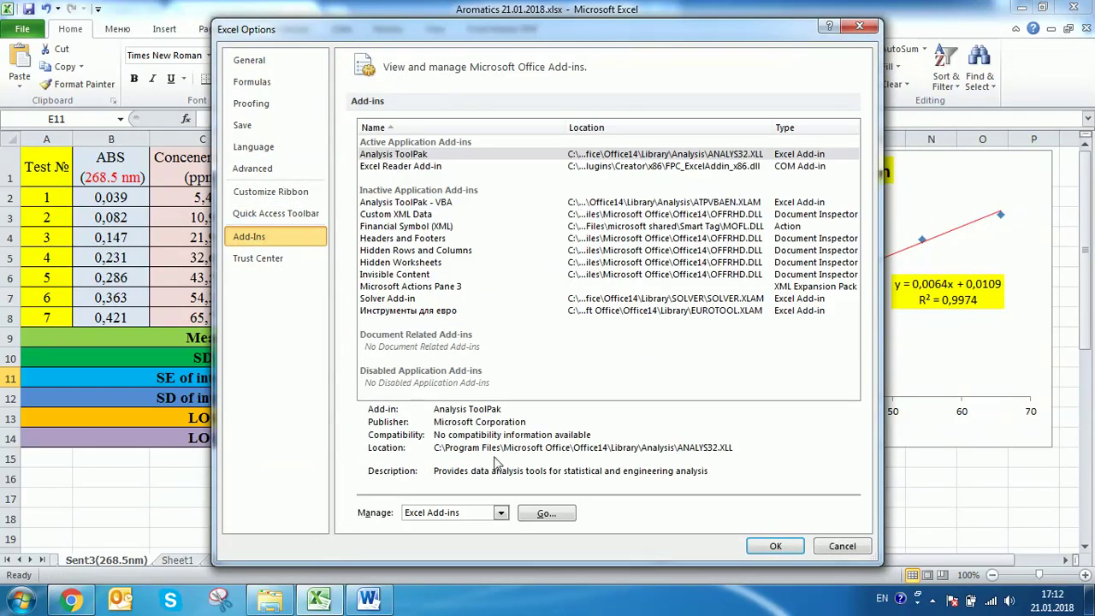
{"action": "left_click", "coordinate": [542, 513]}
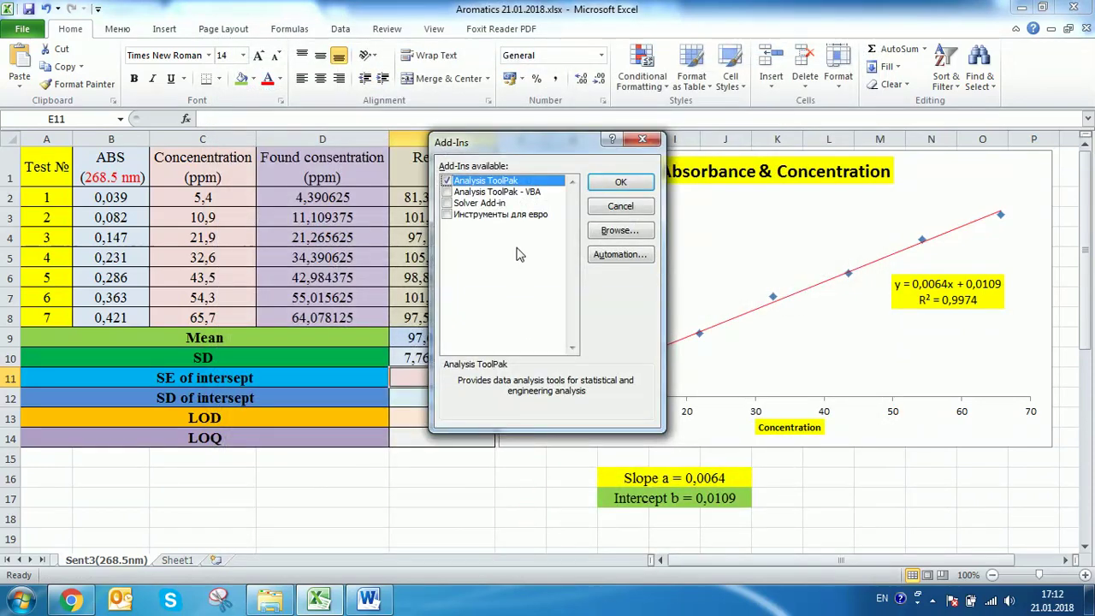
{"action": "left_click", "coordinate": [617, 181]}
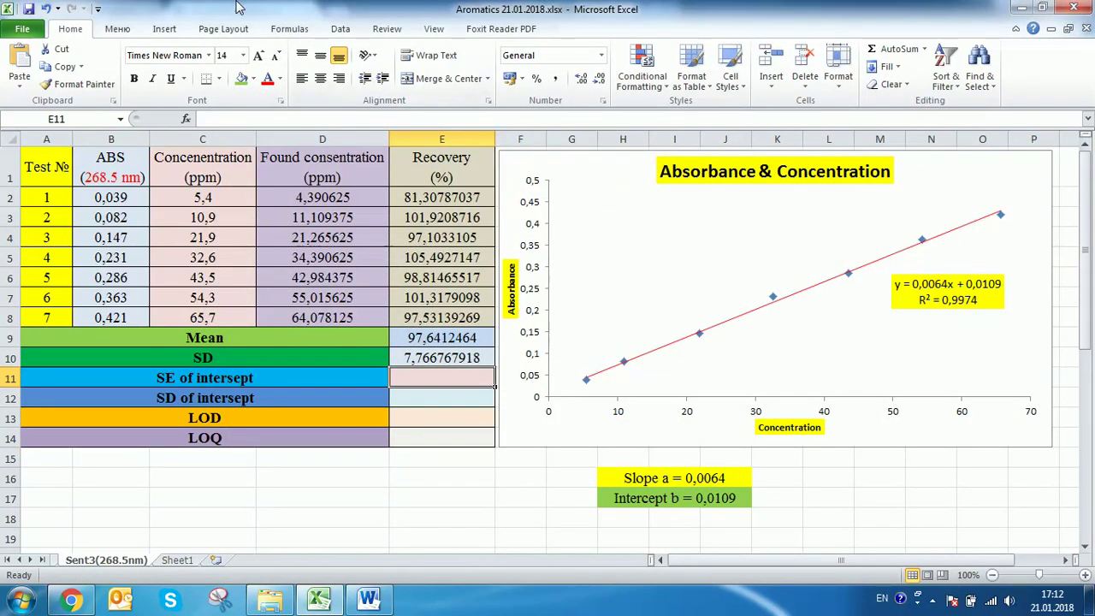
Run a Regression with Y range B2:B8 and X range C2:C8, confidence level unchecked.
{"action": "left_click", "coordinate": [336, 28]}
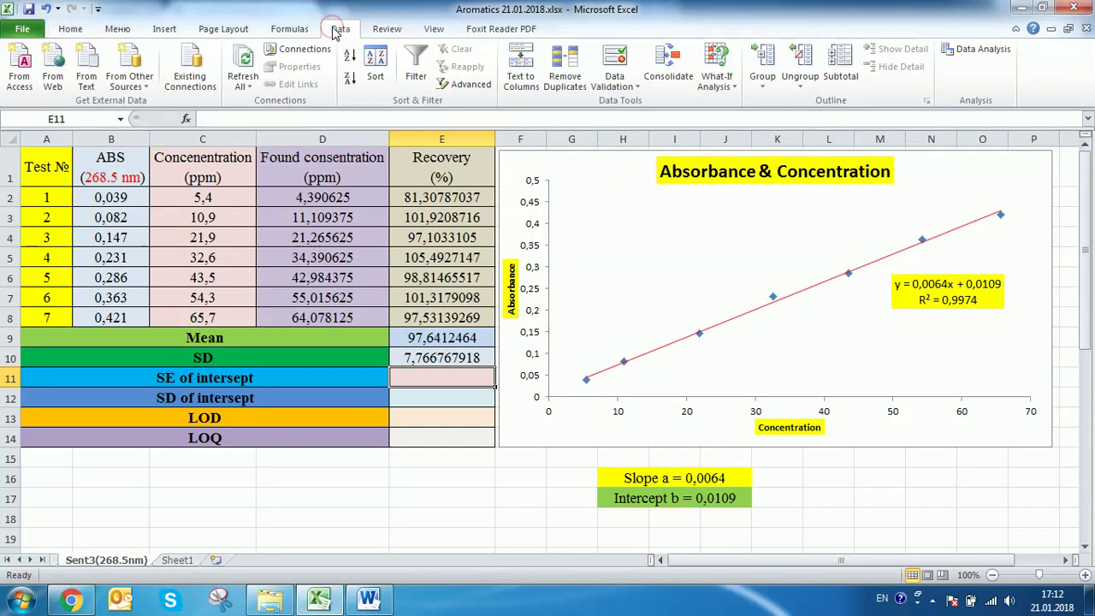
{"action": "left_click", "coordinate": [976, 48]}
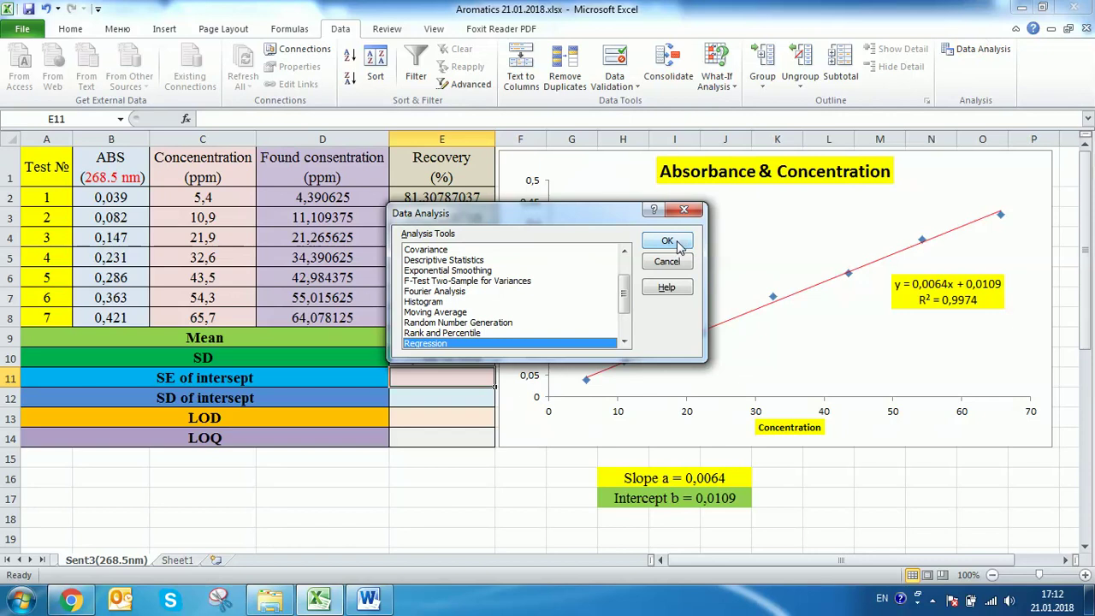
{"action": "left_click", "coordinate": [668, 242]}
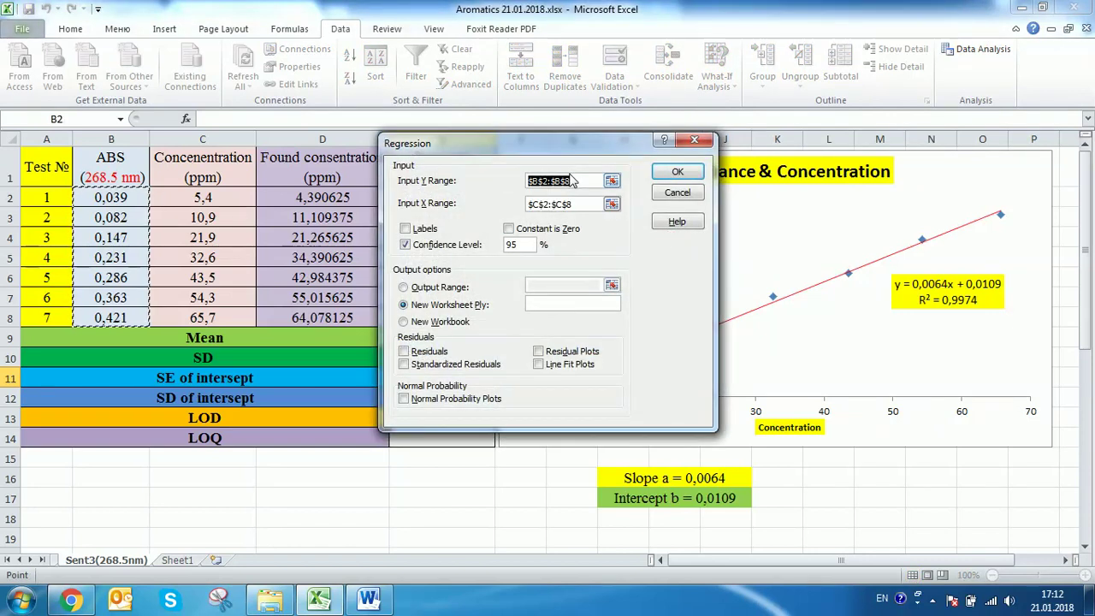
{"action": "key", "text": "BackSpace"}
{"action": "left_click", "coordinate": [573, 204]}
{"action": "key", "text": "BackSpace"}
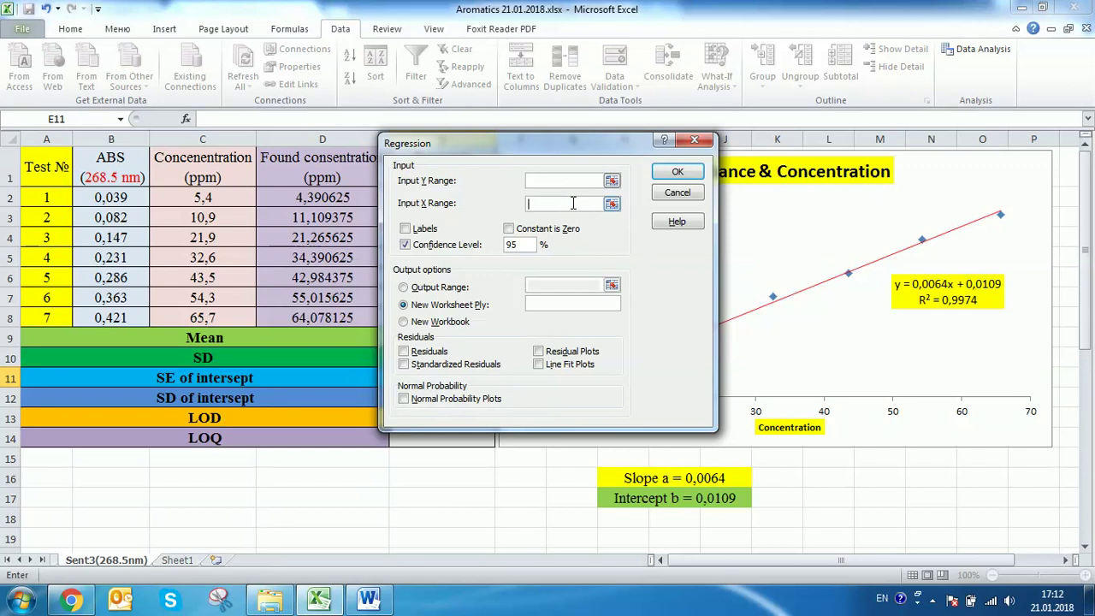
{"action": "left_click", "coordinate": [407, 245]}
{"action": "left_click_drag", "start_coordinate": [138, 198], "coordinate": [124, 317]}
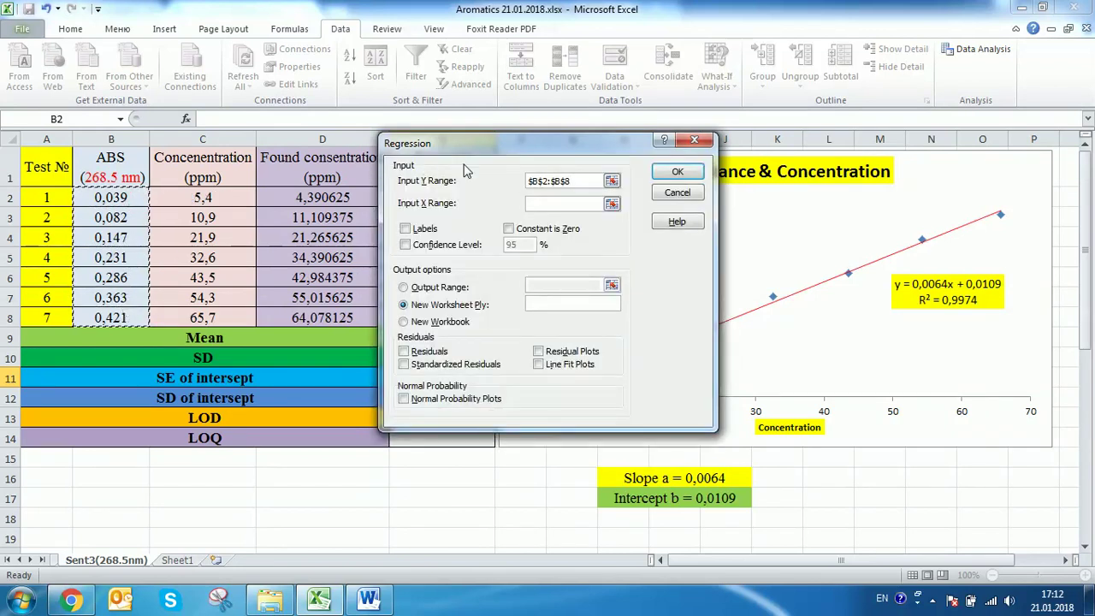
{"action": "left_click", "coordinate": [533, 203]}
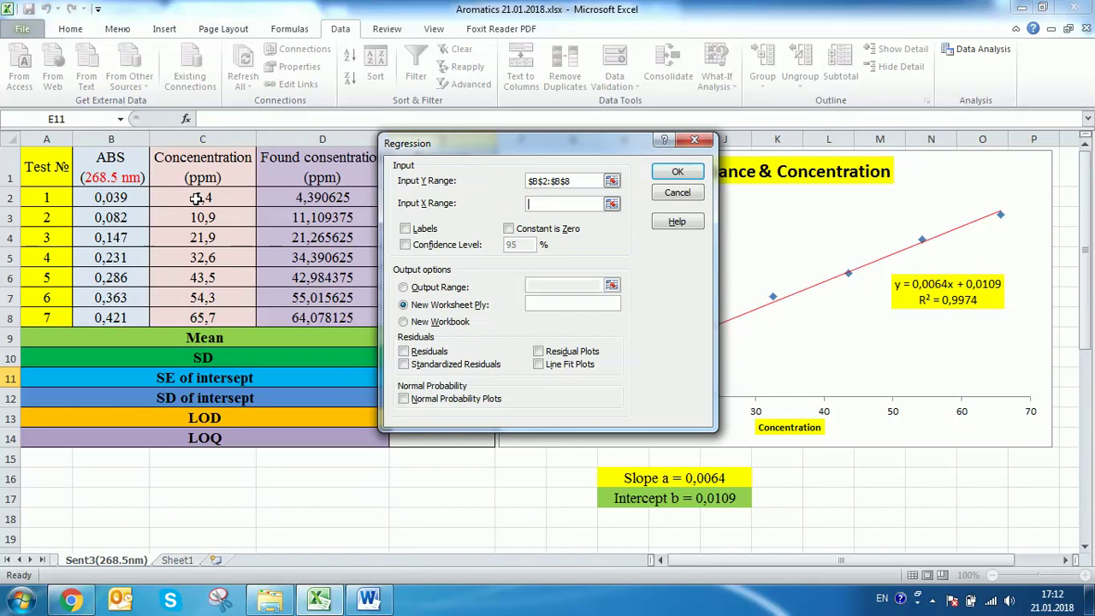
{"action": "left_click_drag", "start_coordinate": [197, 199], "coordinate": [199, 316]}
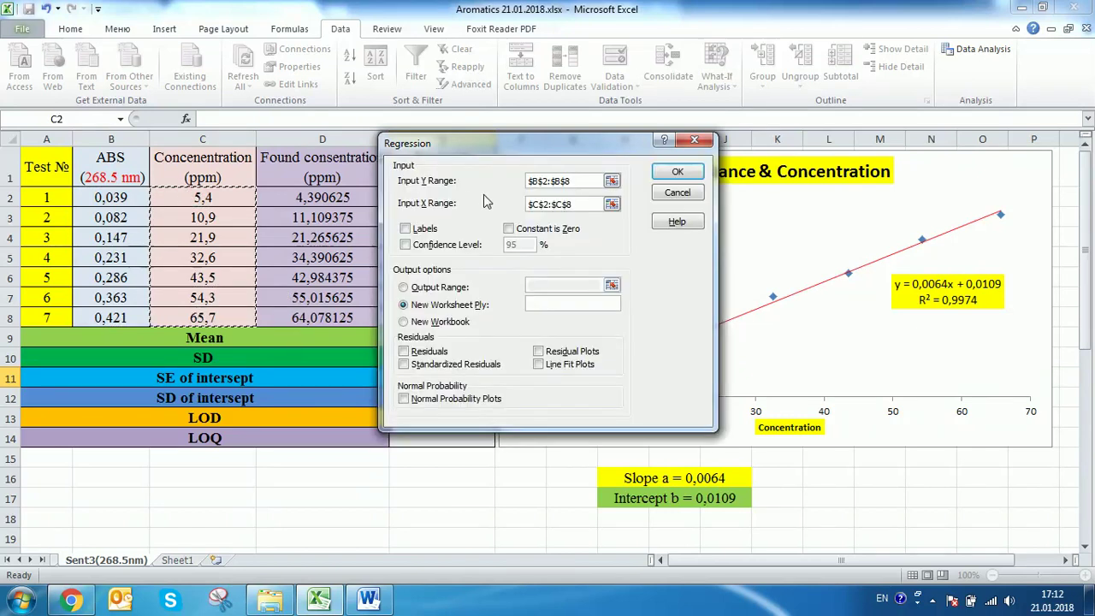
{"action": "left_click", "coordinate": [676, 171]}
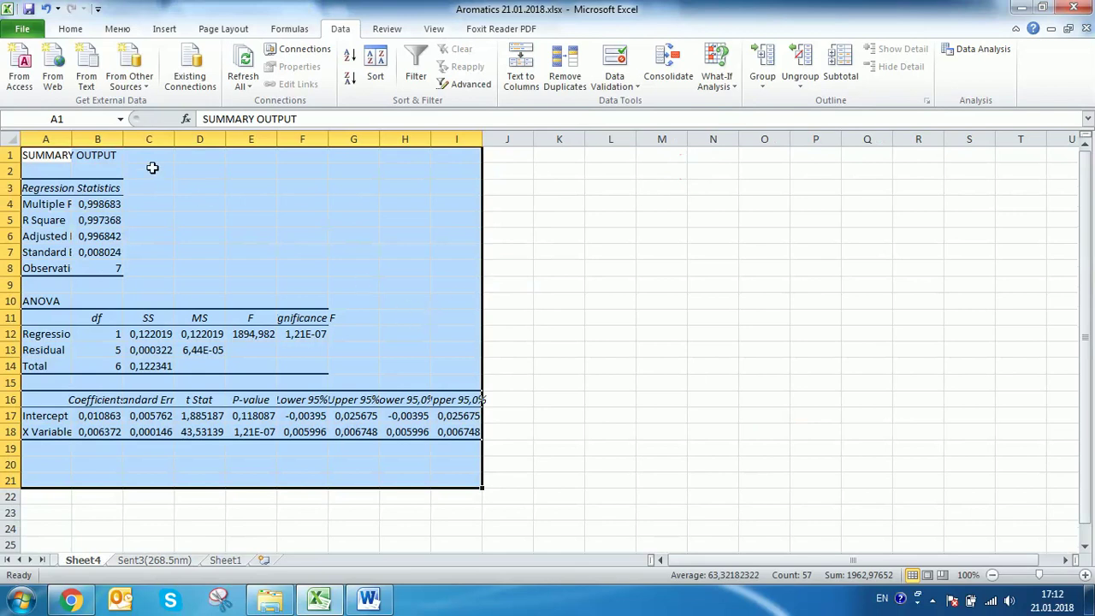
Autofit columns A through I of the regression output to show full values.
{"action": "double_click", "coordinate": [72, 141]}
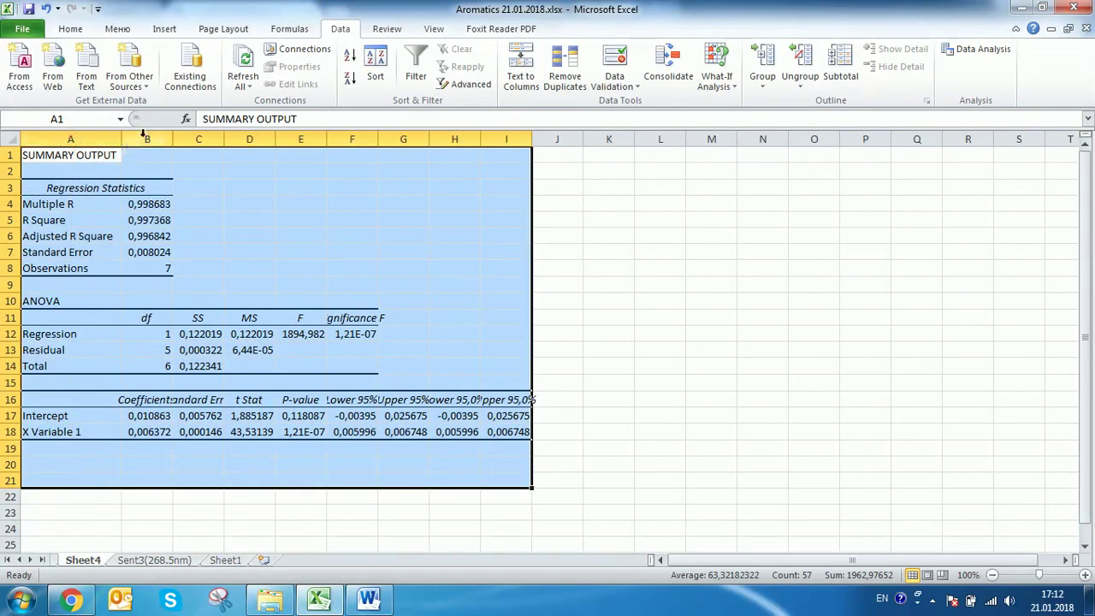
{"action": "double_click", "coordinate": [171, 140]}
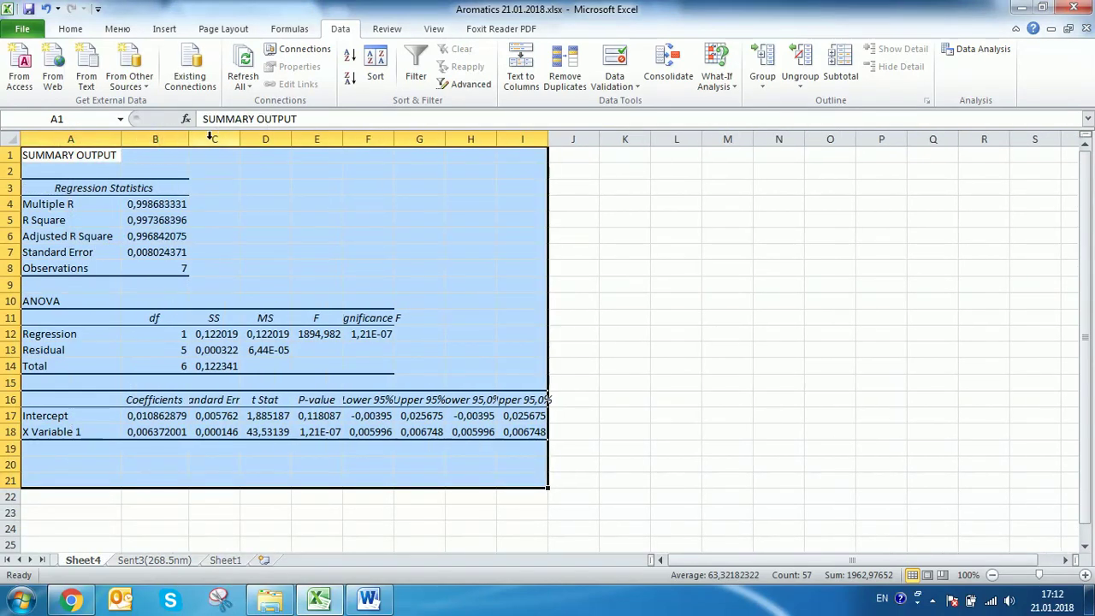
{"action": "double_click", "coordinate": [240, 139]}
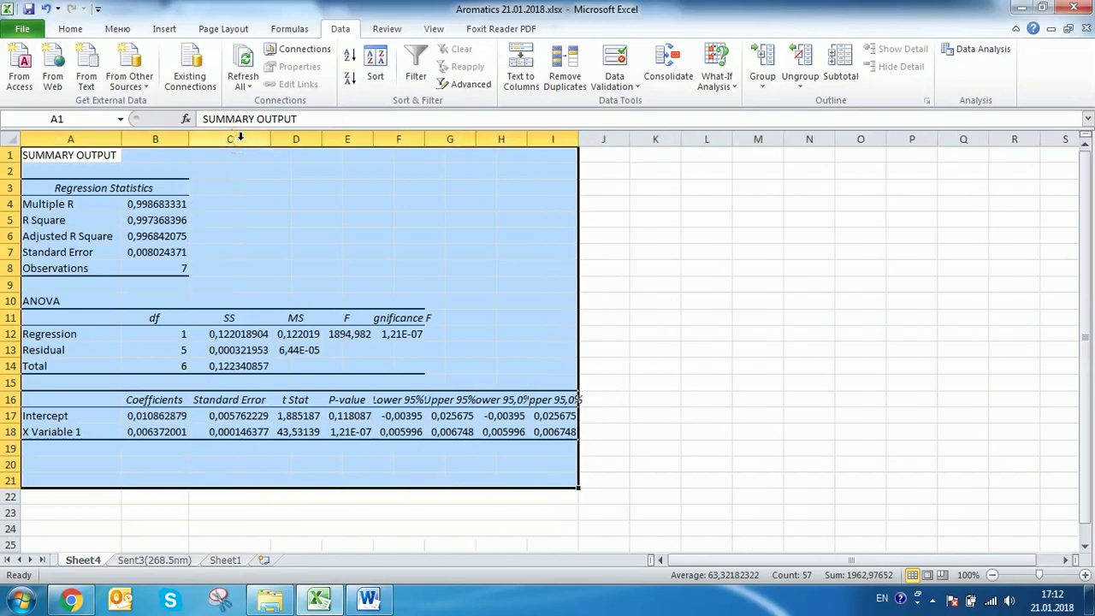
{"action": "double_click", "coordinate": [324, 141]}
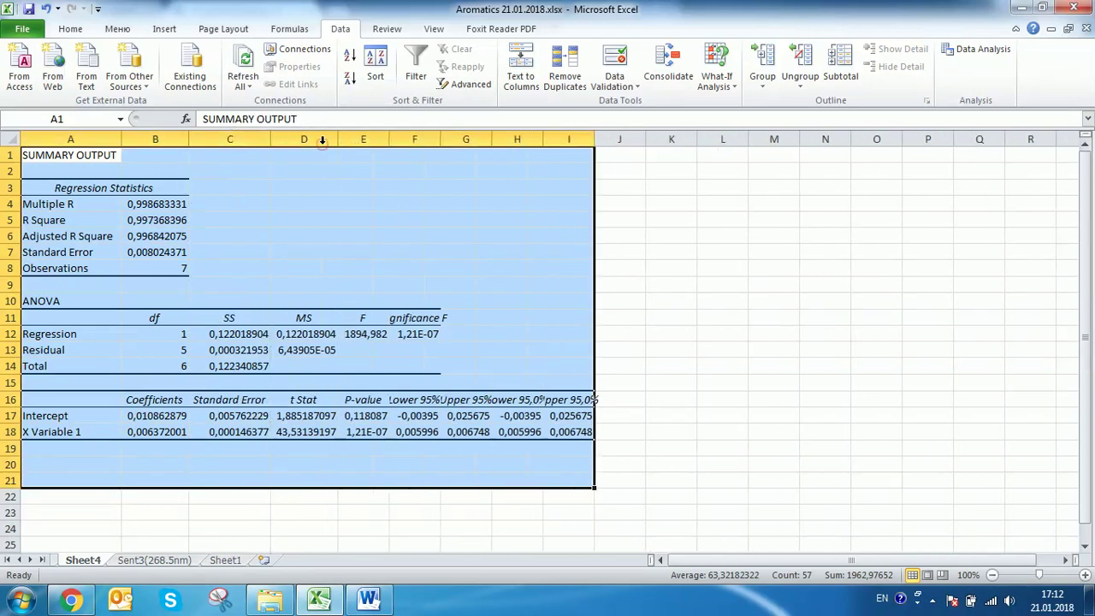
{"action": "double_click", "coordinate": [390, 142]}
{"action": "left_click_drag", "start_coordinate": [408, 144], "coordinate": [408, 144]}
{"action": "double_click", "coordinate": [456, 140]}
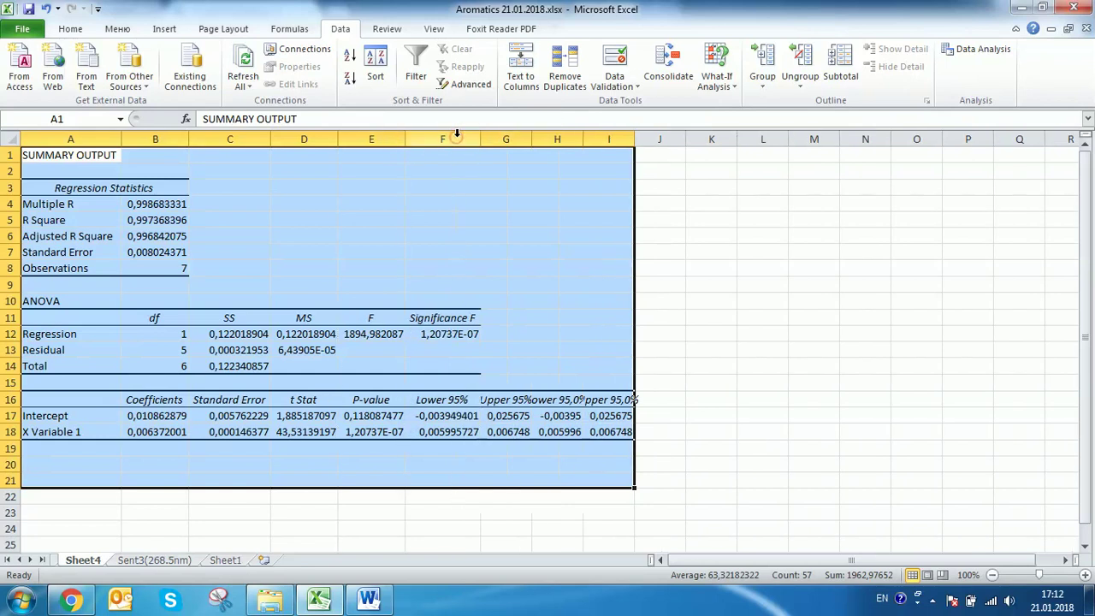
{"action": "double_click", "coordinate": [531, 140]}
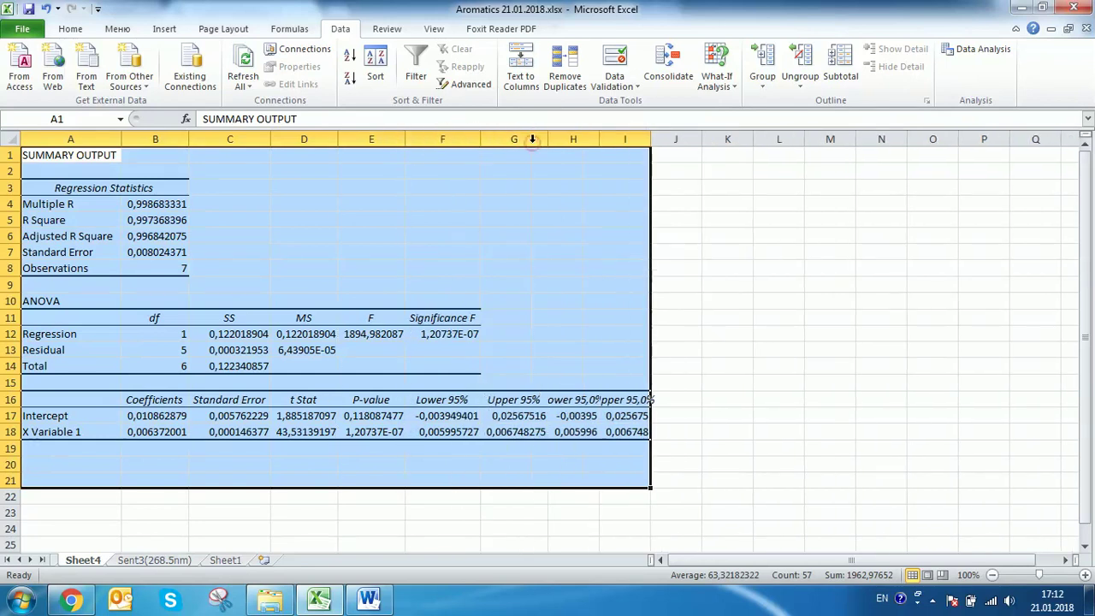
{"action": "double_click", "coordinate": [598, 140]}
{"action": "double_click", "coordinate": [671, 139]}
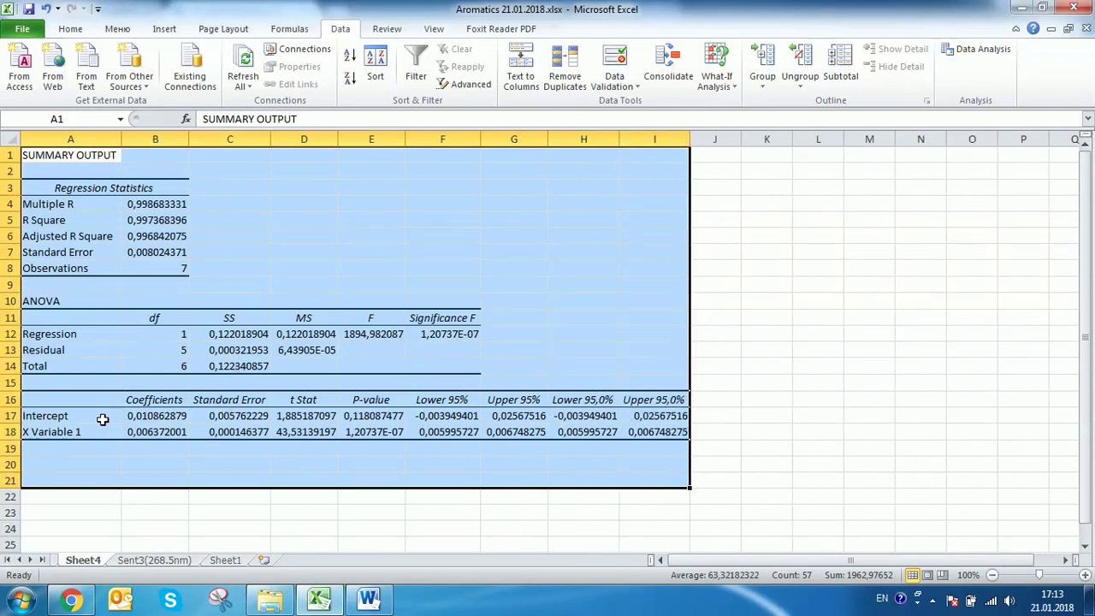
{"action": "double_click", "coordinate": [231, 418]}
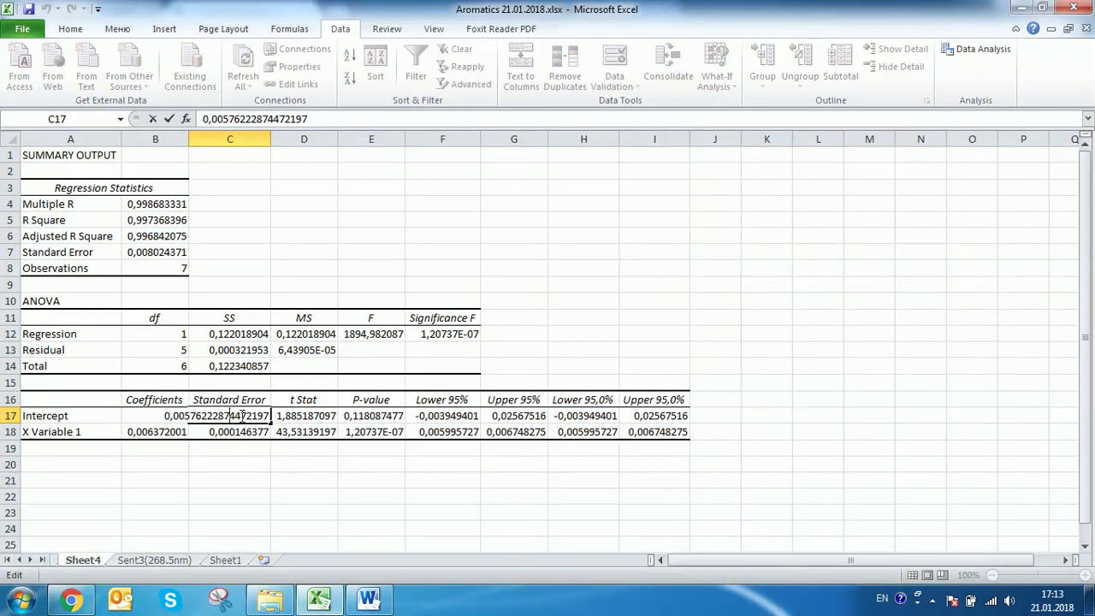
{"action": "left_click_drag", "start_coordinate": [167, 415], "coordinate": [272, 415]}
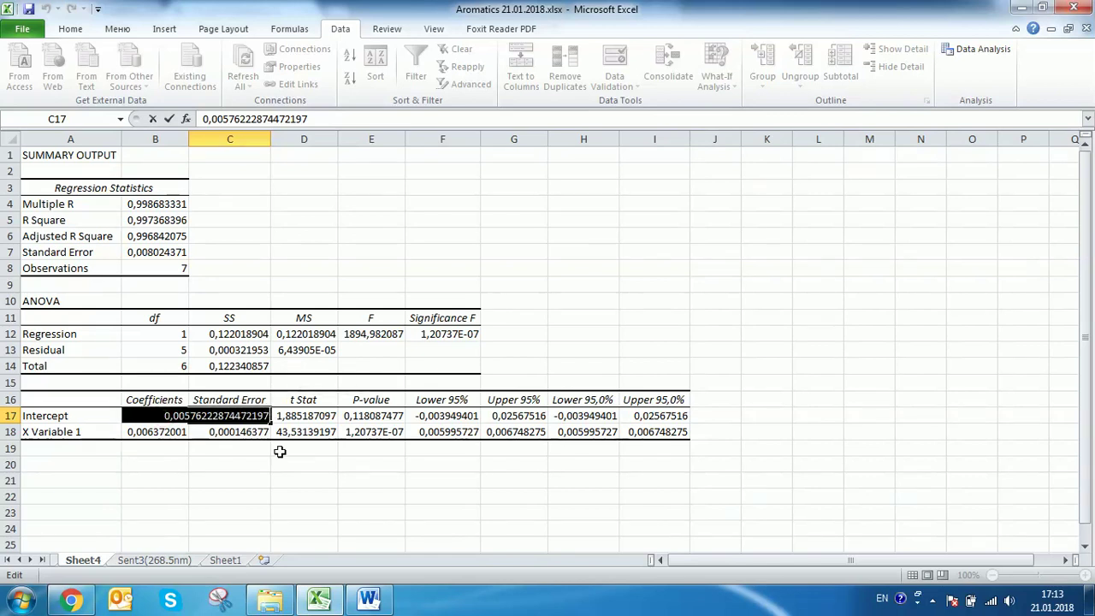
{"action": "left_click", "coordinate": [159, 562]}
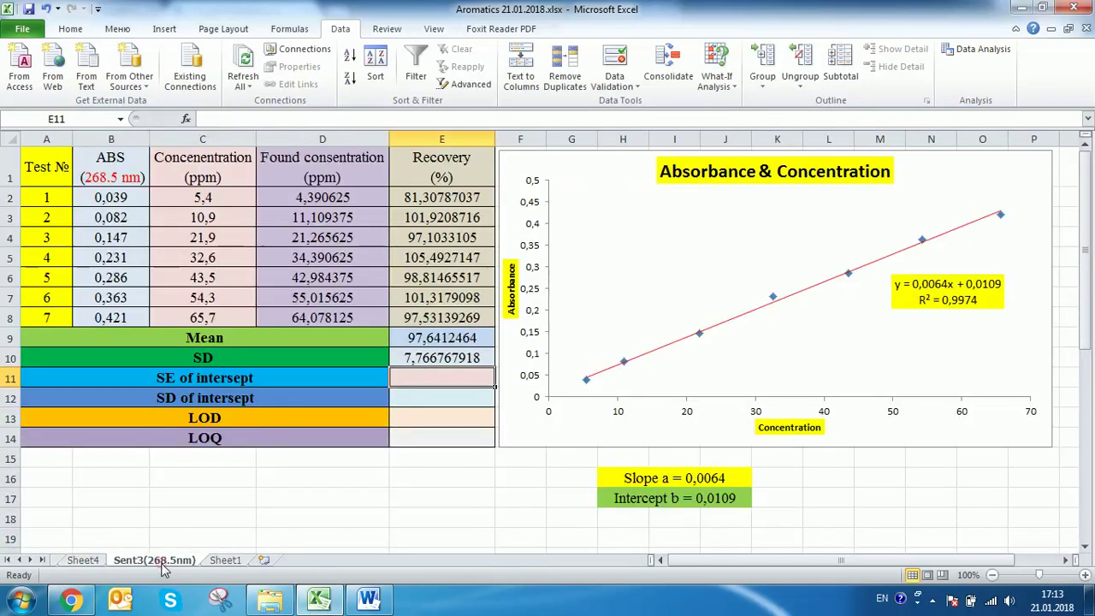
Paste the intercept standard error into E11 so it reads 0,005762229.
{"action": "left_click", "coordinate": [447, 380]}
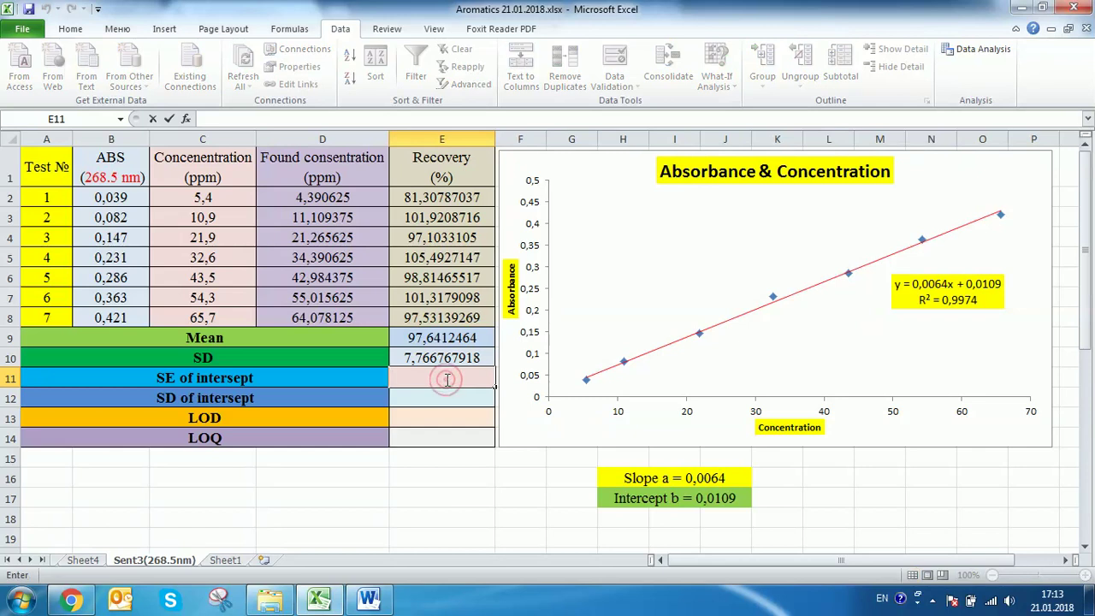
{"action": "key", "text": "ctrl+v"}
{"action": "left_click", "coordinate": [442, 458]}
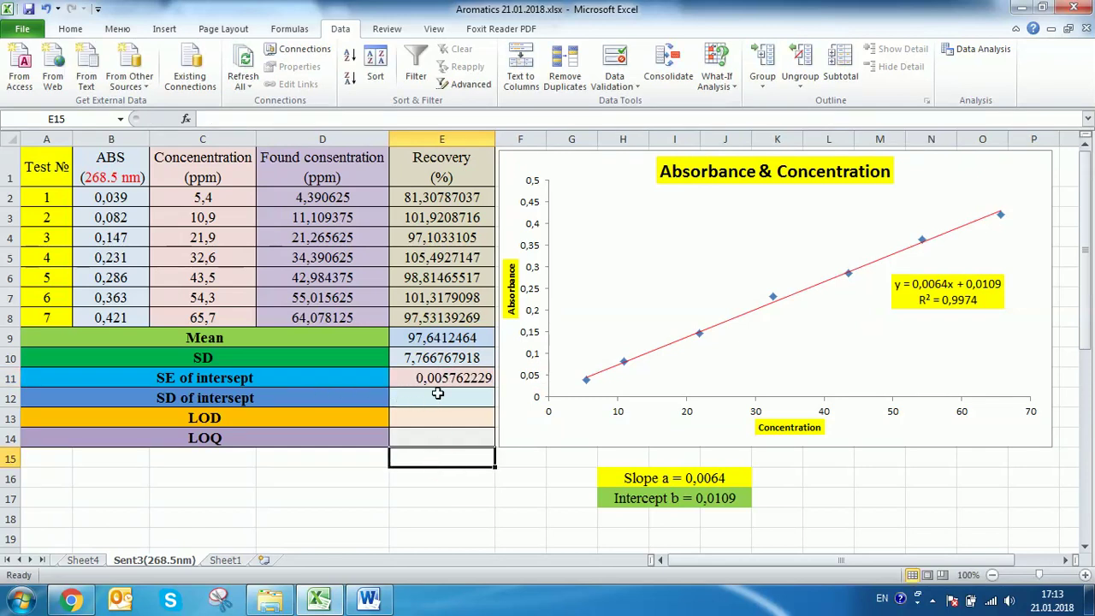
{"action": "left_click", "coordinate": [369, 599]}
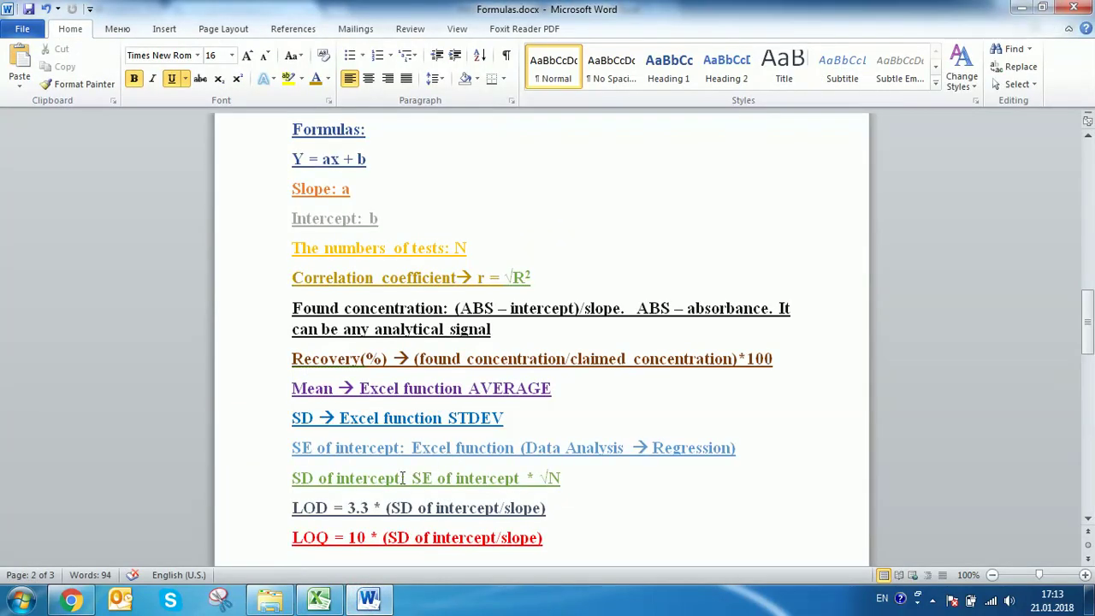
{"action": "left_click", "coordinate": [319, 599]}
Enter =E11*SQRT(7) in E12, giving SD of intercept 0,015245424.
{"action": "left_click", "coordinate": [418, 397]}
{"action": "type", "text": "="}
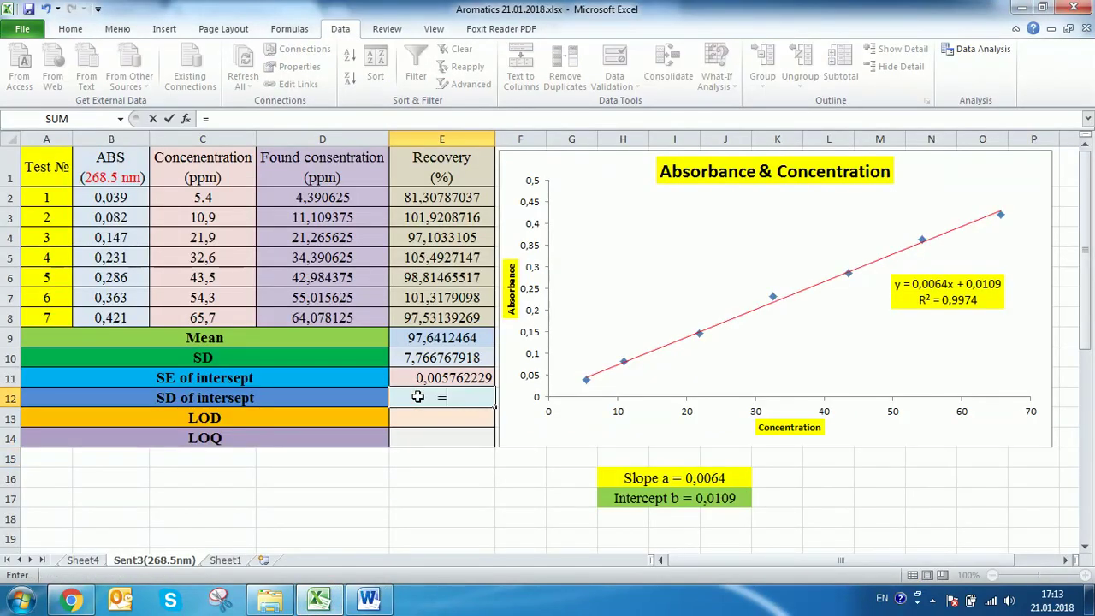
{"action": "left_click", "coordinate": [431, 376]}
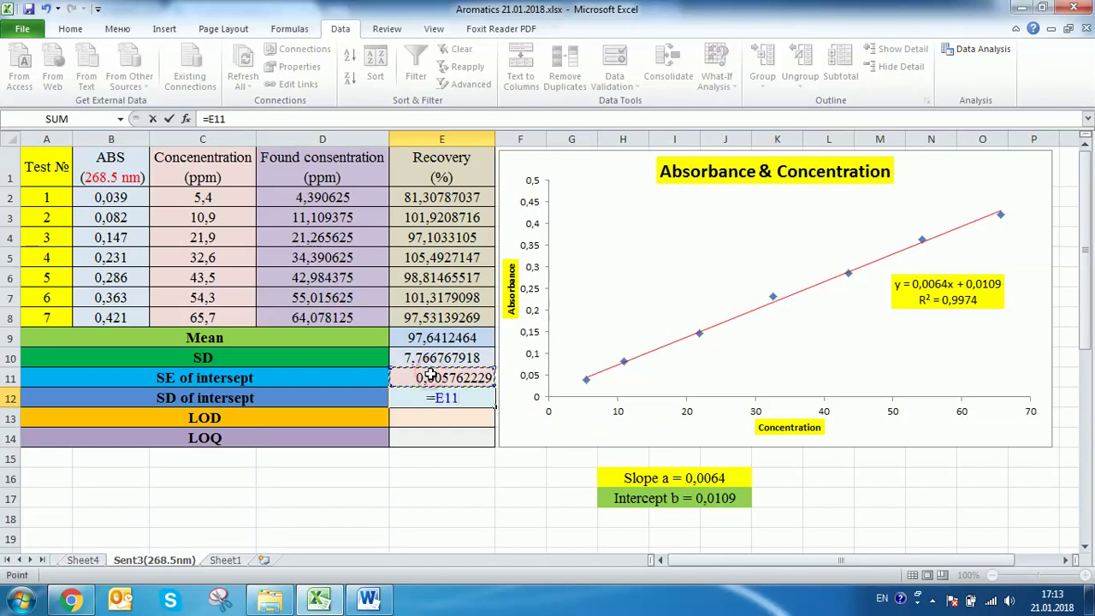
{"action": "type", "text": "*"}
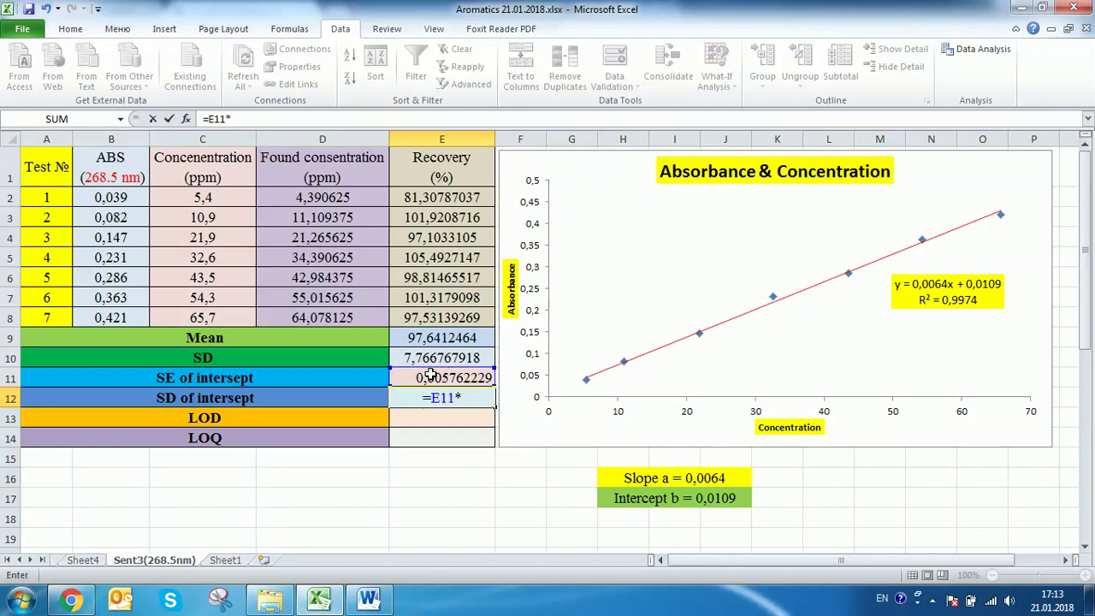
{"action": "type", "text": "SQRT"}
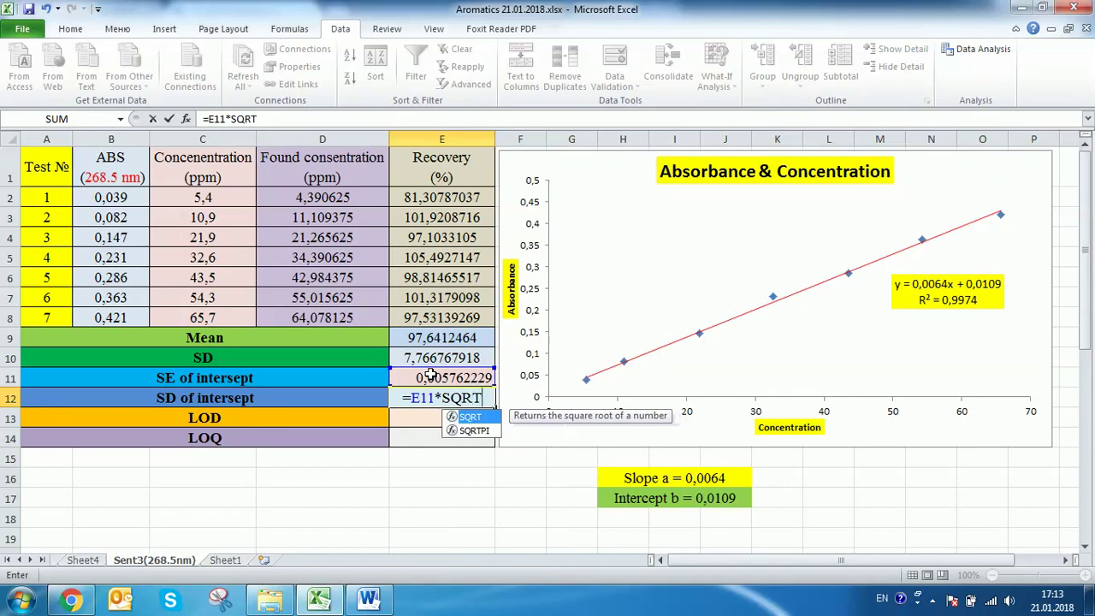
{"action": "type", "text": "("}
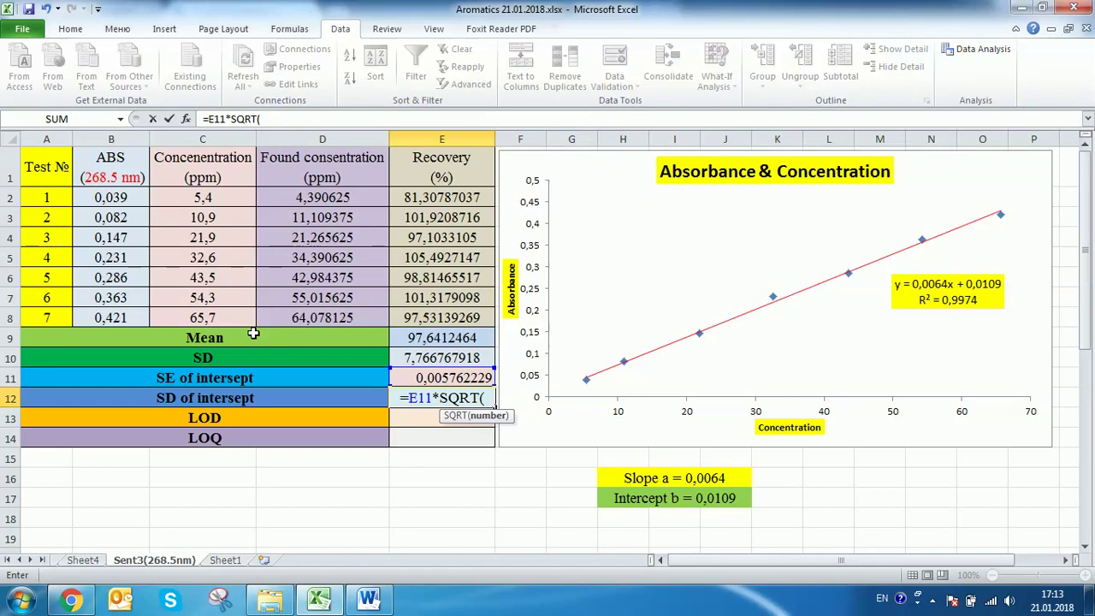
{"action": "type", "text": "7"}
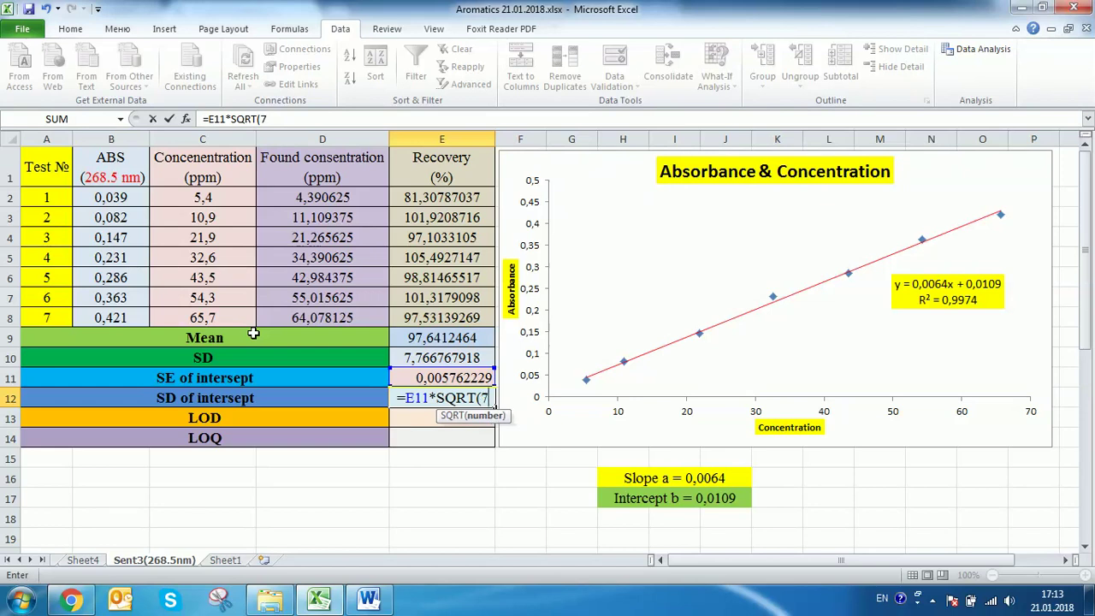
{"action": "type", "text": ")"}
{"action": "key", "text": "Return"}
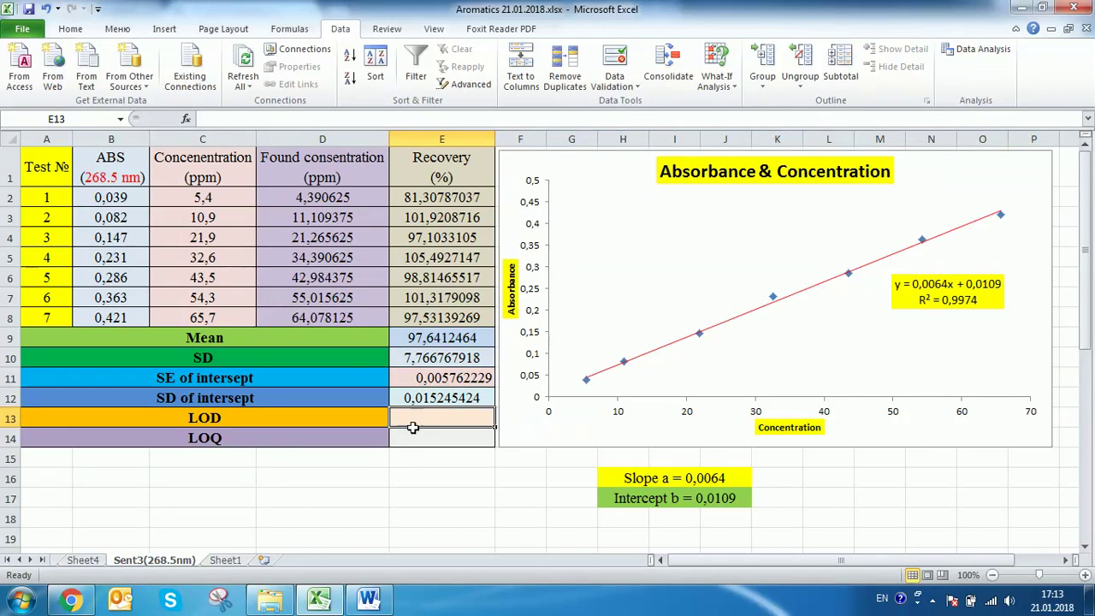
{"action": "left_click", "coordinate": [368, 599]}
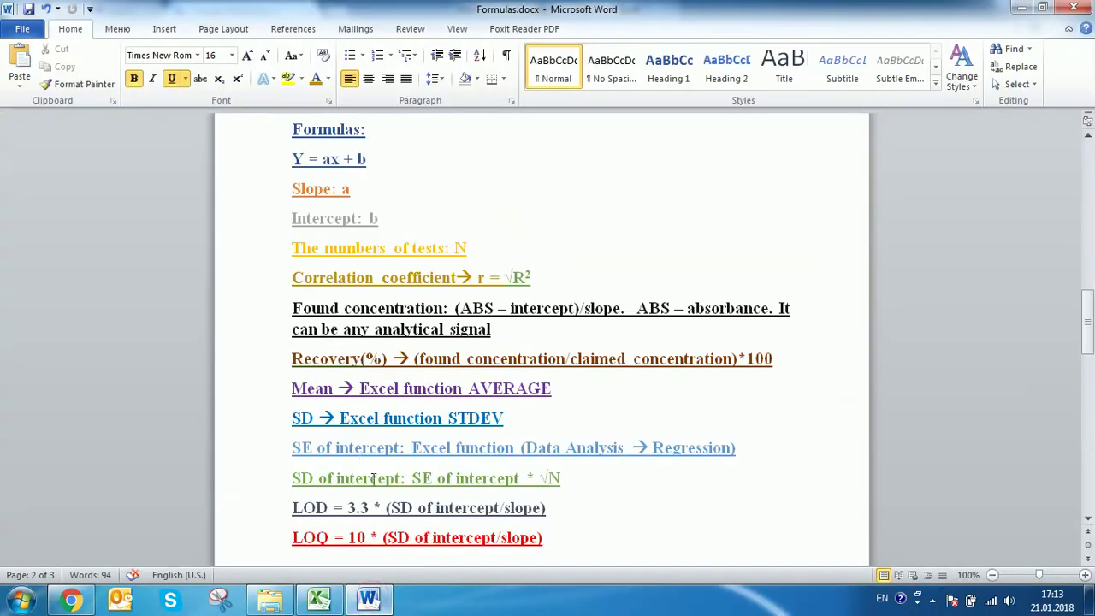
Enter the LOD formula =3,3*(E12/0,0064) in E13, giving 7,860921882.
{"action": "left_click", "coordinate": [319, 598]}
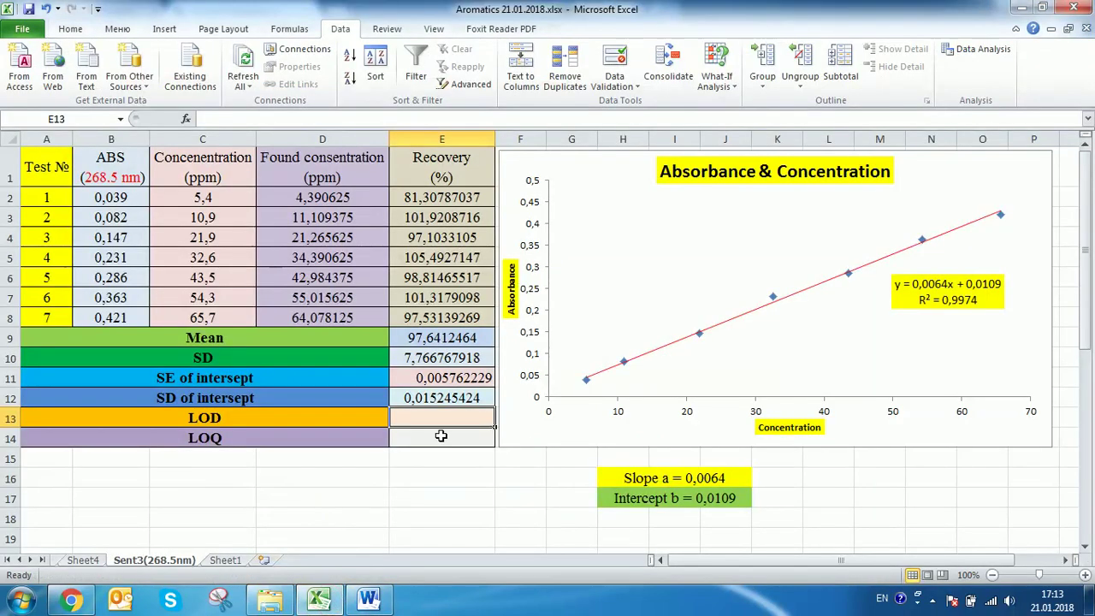
{"action": "type", "text": "=3,3"}
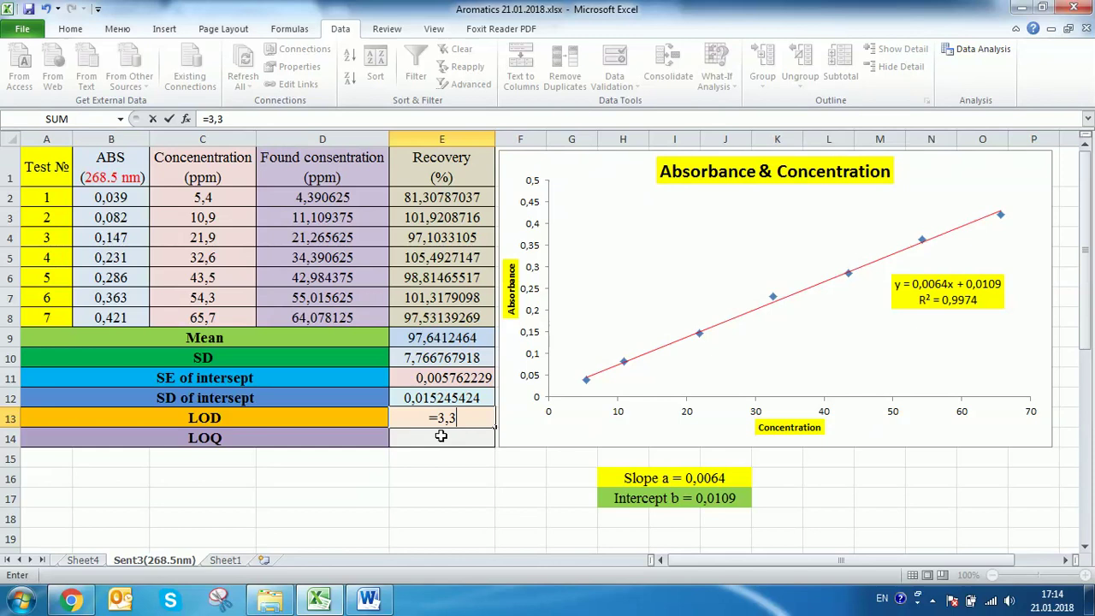
{"action": "type", "text": "*("}
{"action": "left_click", "coordinate": [451, 398]}
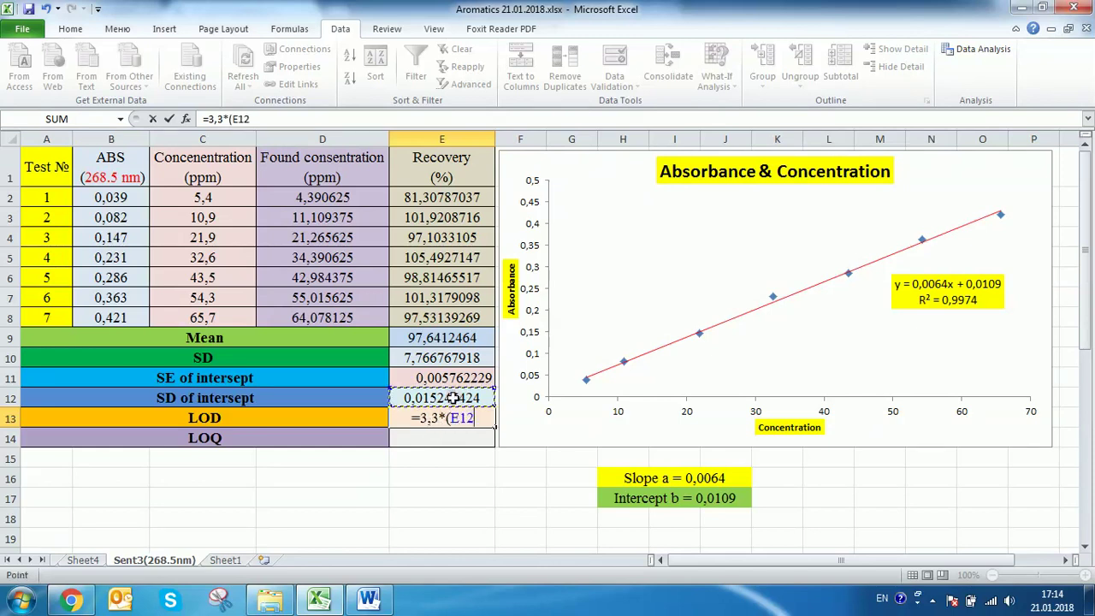
{"action": "type", "text": "/"}
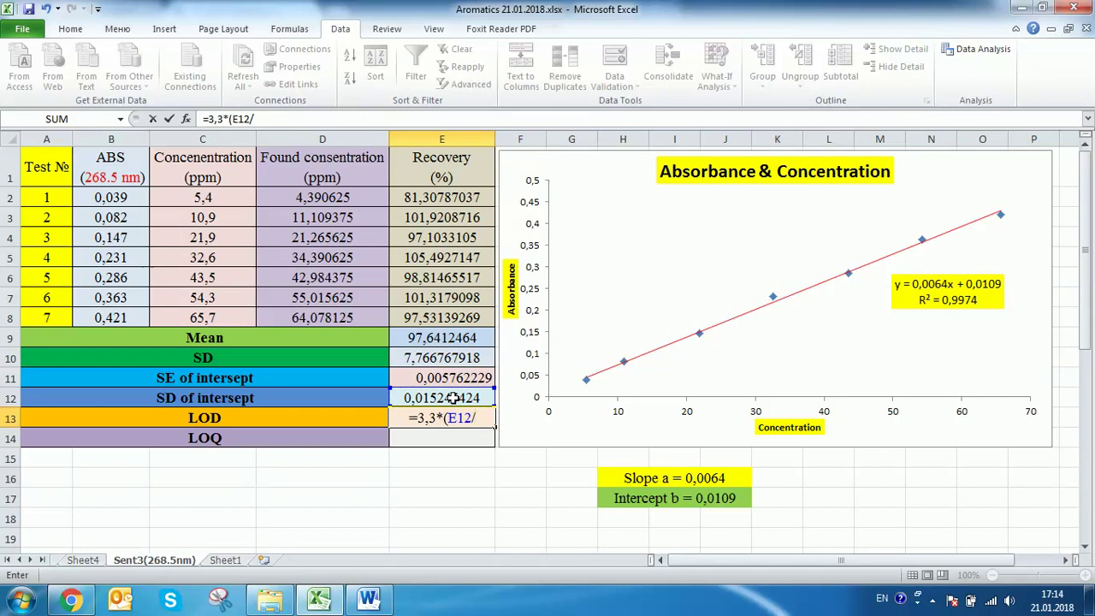
{"action": "left_click", "coordinate": [368, 601]}
{"action": "left_click", "coordinate": [368, 601]}
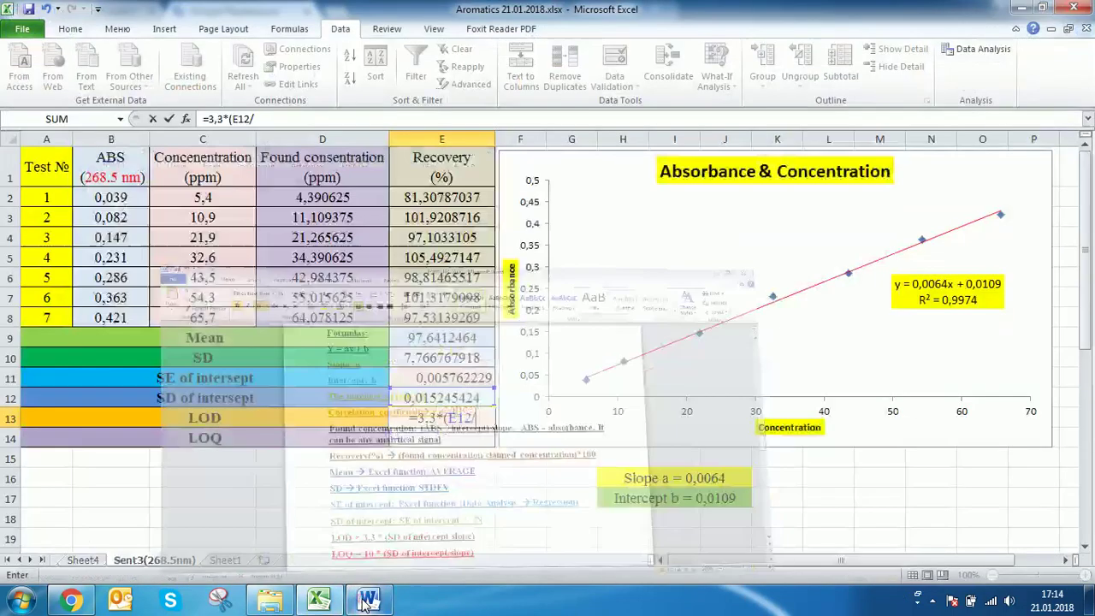
{"action": "type", "text": "0,0064"}
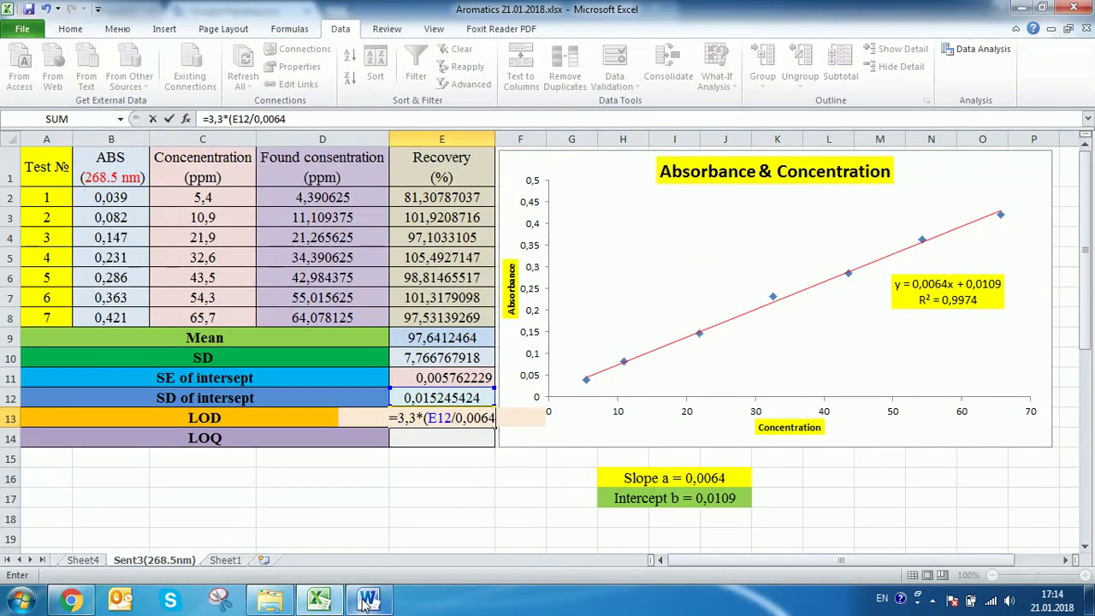
{"action": "type", "text": ")"}
{"action": "key", "text": "Return"}
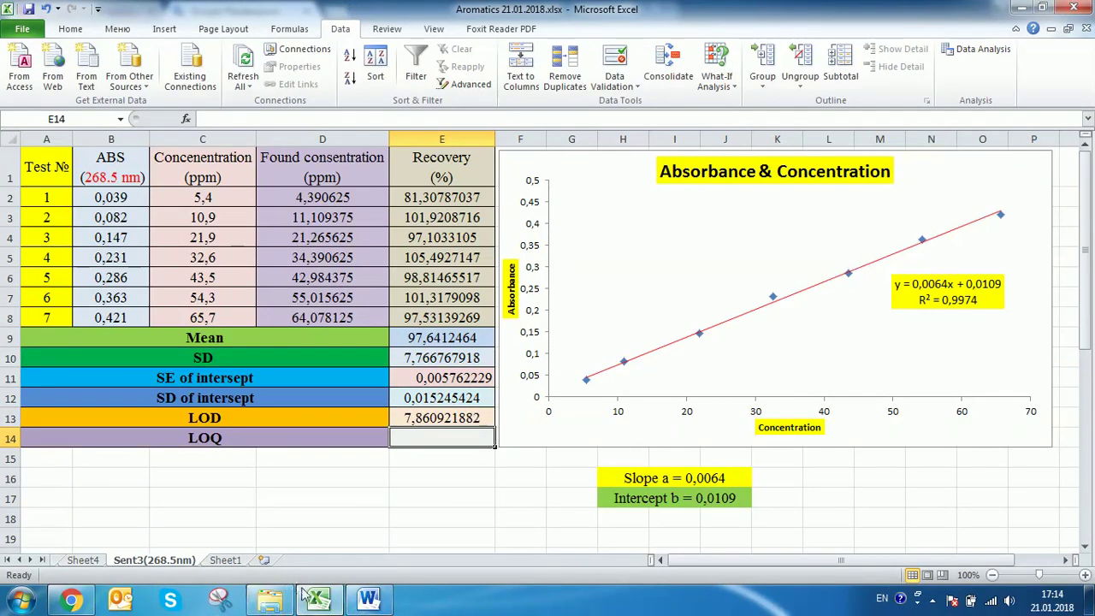
{"action": "left_click", "coordinate": [359, 603]}
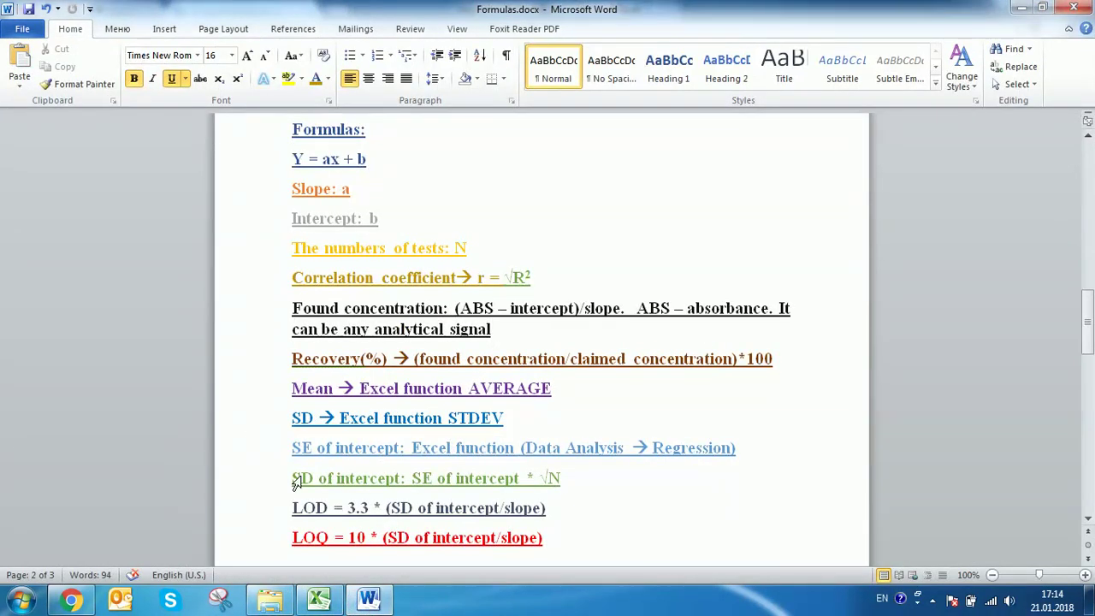
Enter the LOQ formula =10*(E12/0,0064) in E14, giving 23,8209754.
{"action": "left_click", "coordinate": [318, 602]}
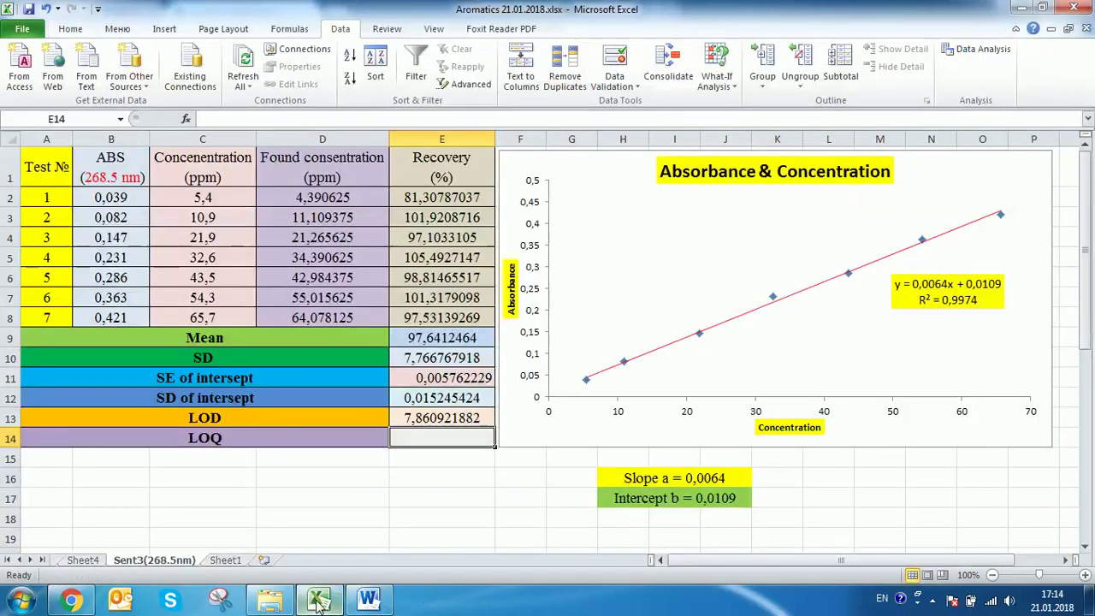
{"action": "type", "text": "="}
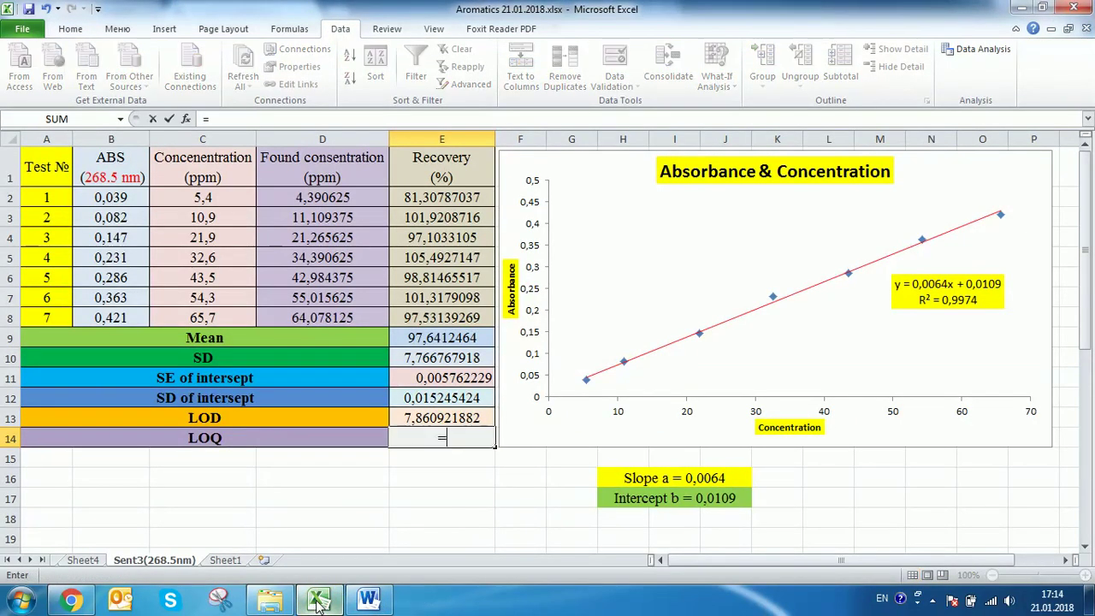
{"action": "type", "text": "10*"}
{"action": "type", "text": "("}
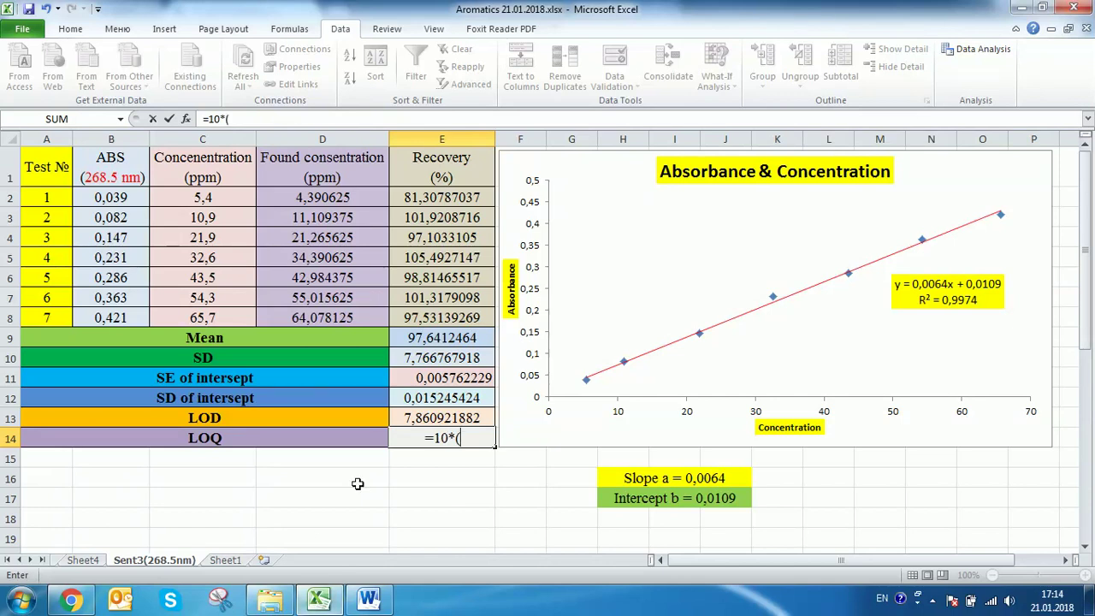
{"action": "left_click", "coordinate": [424, 398]}
{"action": "type", "text": "/0,0064)"}
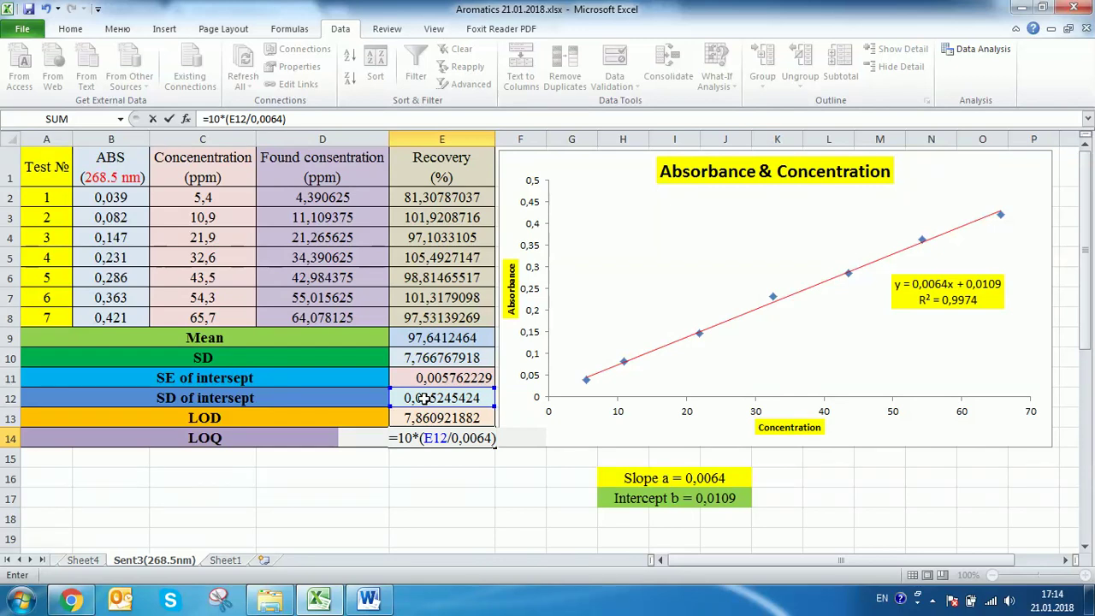
{"action": "key", "text": "Return"}
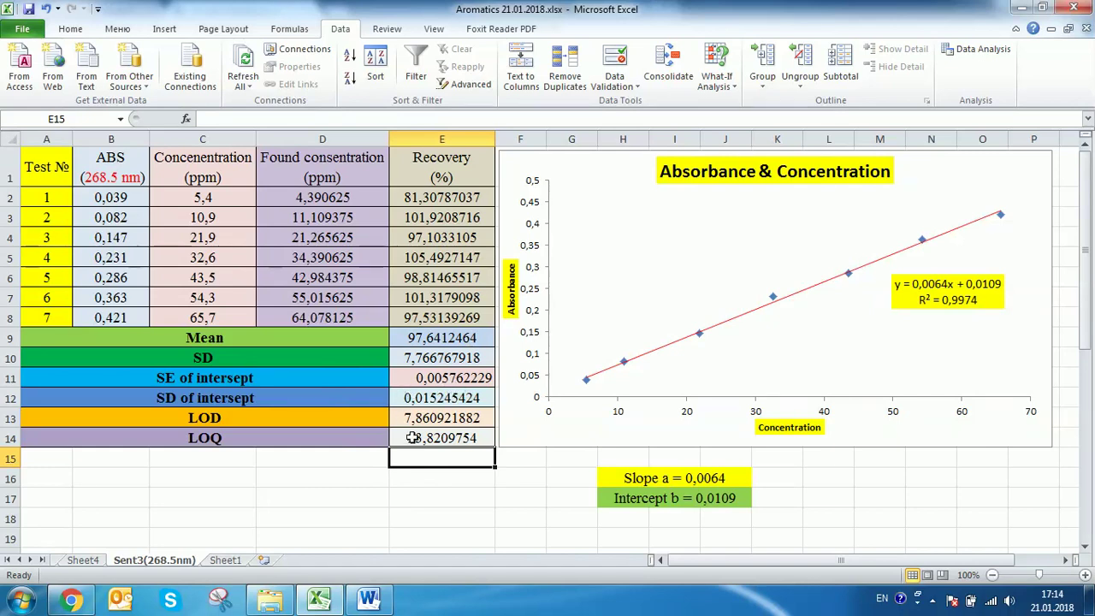
{"action": "left_click", "coordinate": [228, 560]}
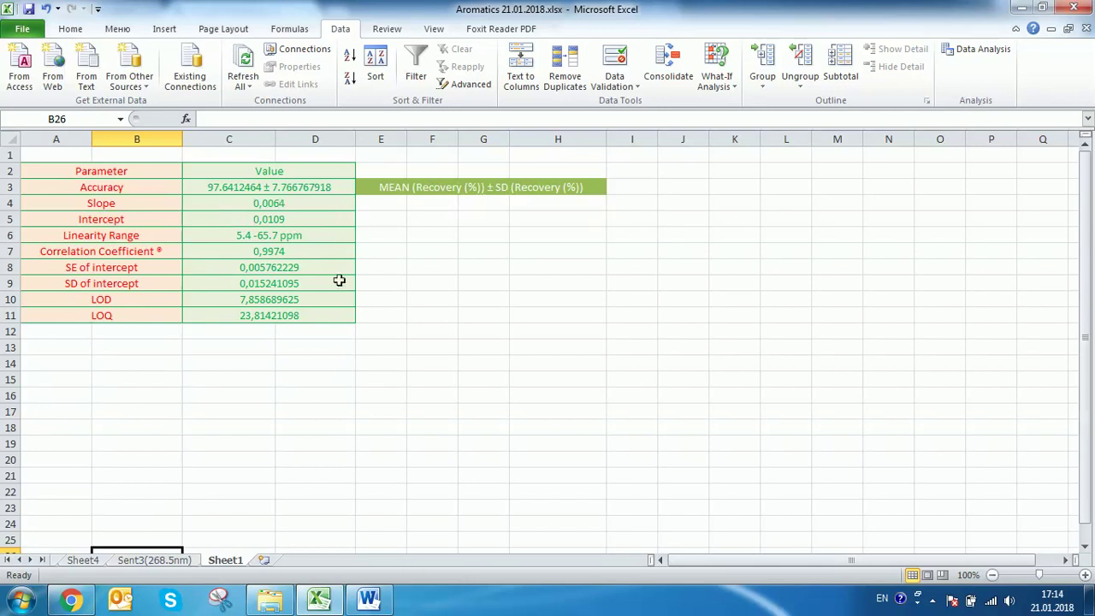
Compare Sheet1's summary with the Sent3(268.5nm) data, then select Correlation Coefficient 0,9974.
{"action": "left_click", "coordinate": [176, 560]}
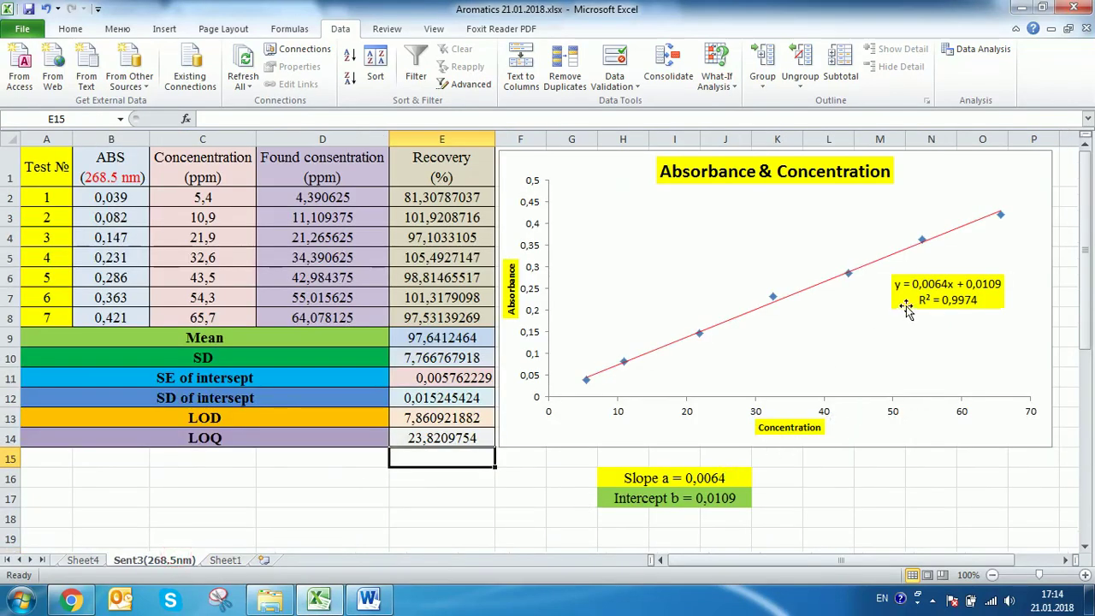
{"action": "left_click", "coordinate": [224, 560]}
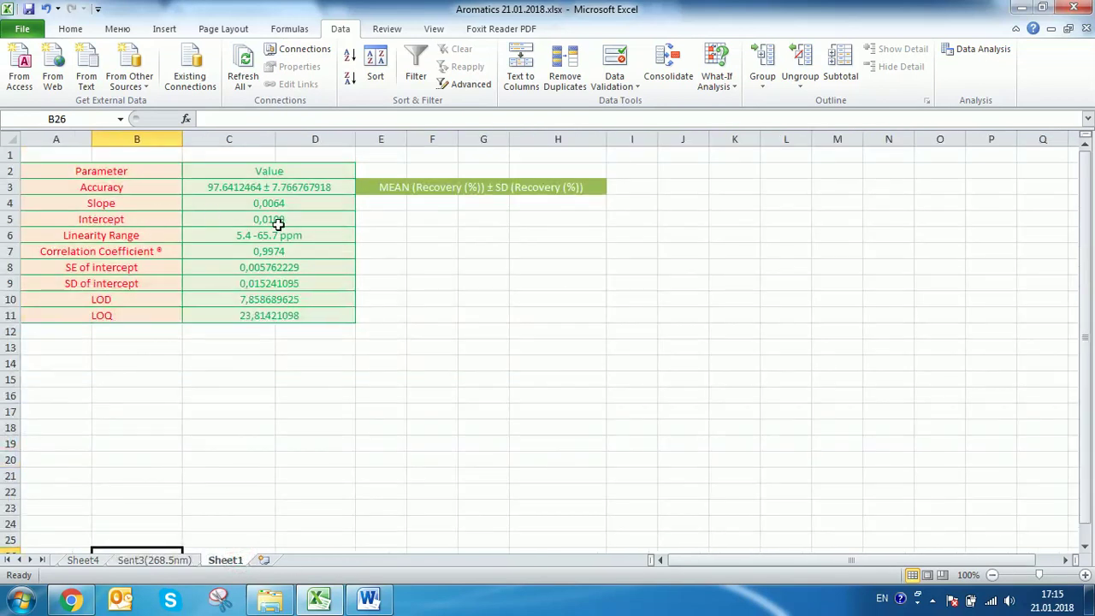
{"action": "left_click", "coordinate": [169, 561]}
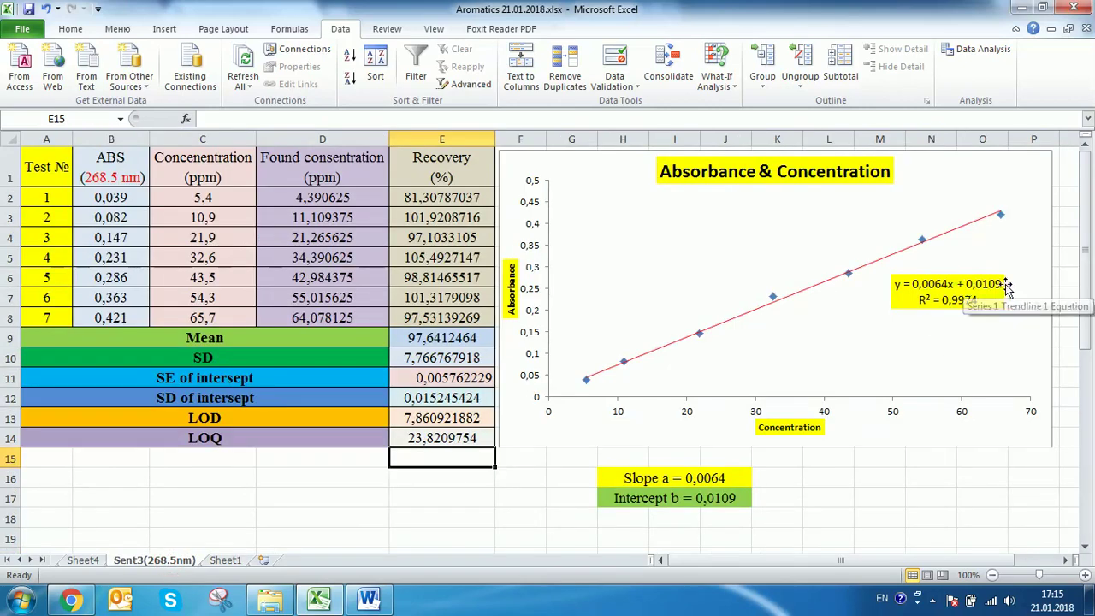
{"action": "left_click", "coordinate": [221, 562]}
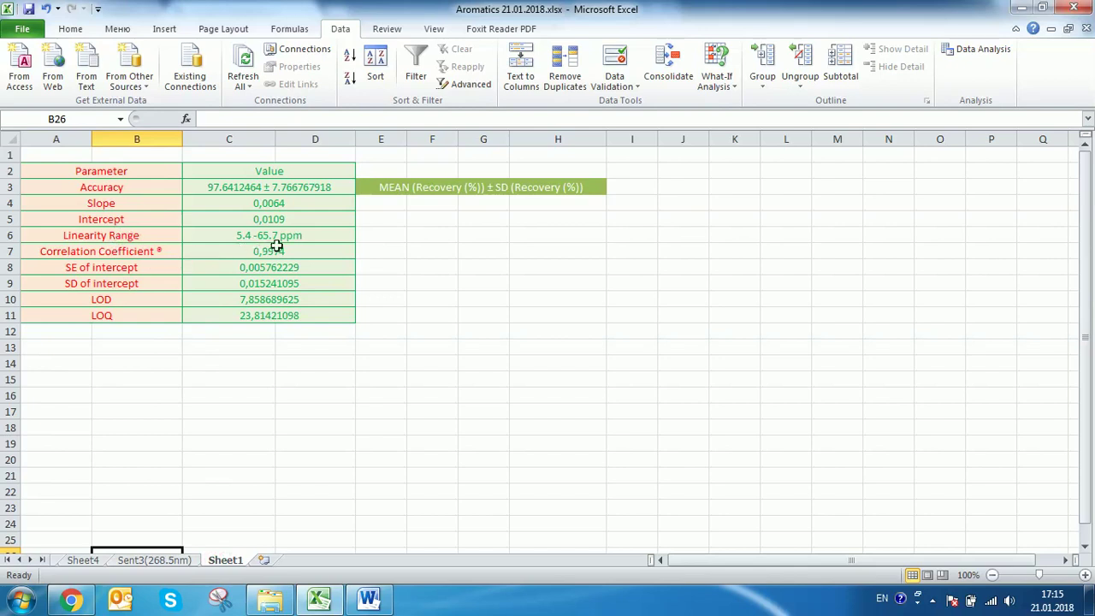
{"action": "left_click", "coordinate": [181, 563]}
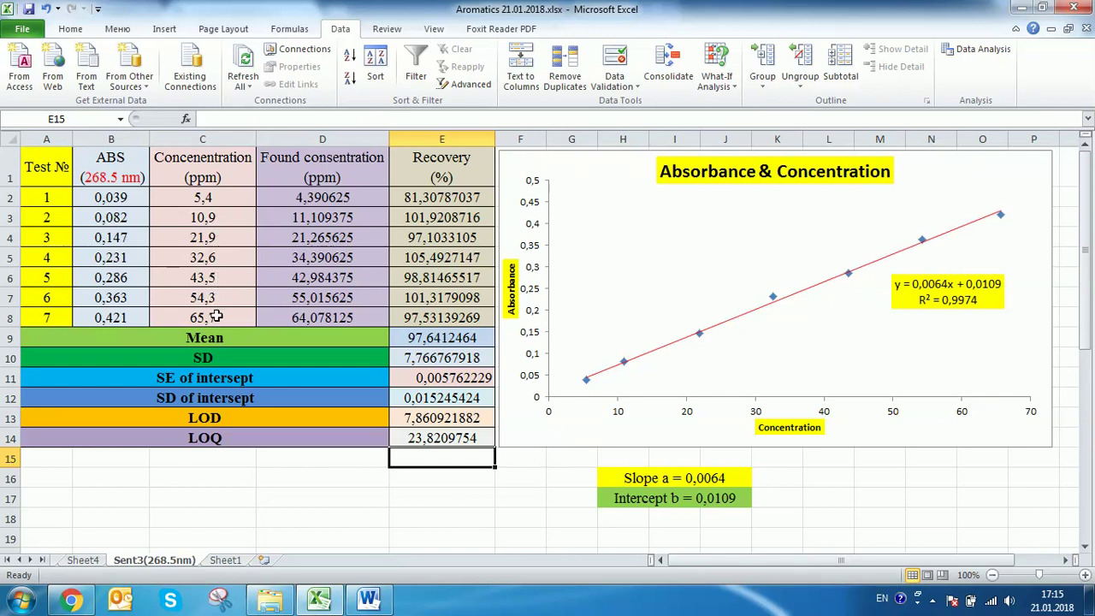
{"action": "left_click", "coordinate": [227, 562]}
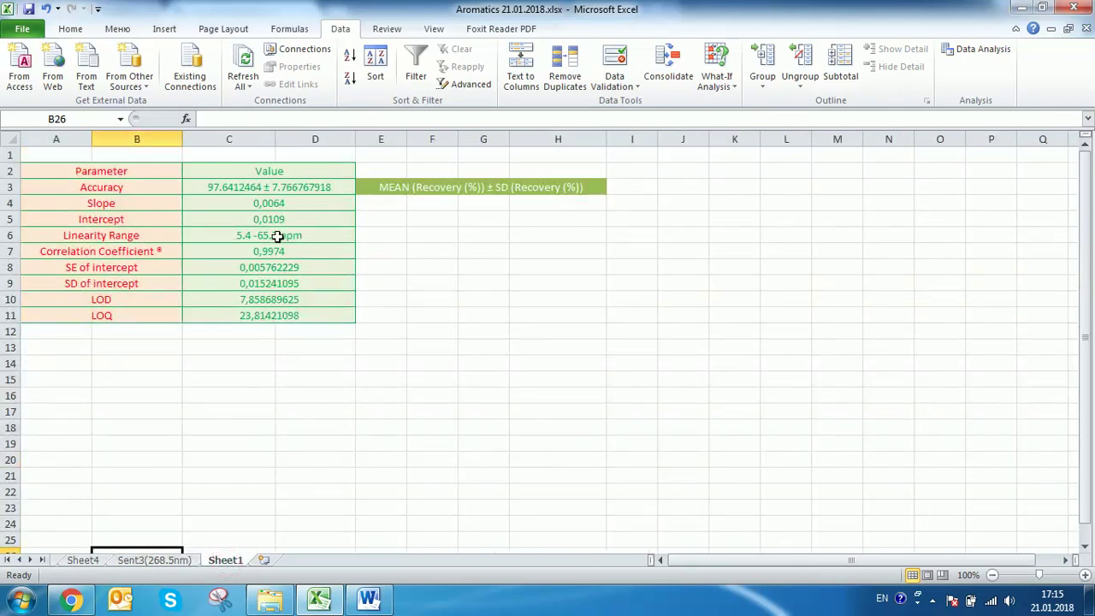
{"action": "left_click", "coordinate": [175, 563]}
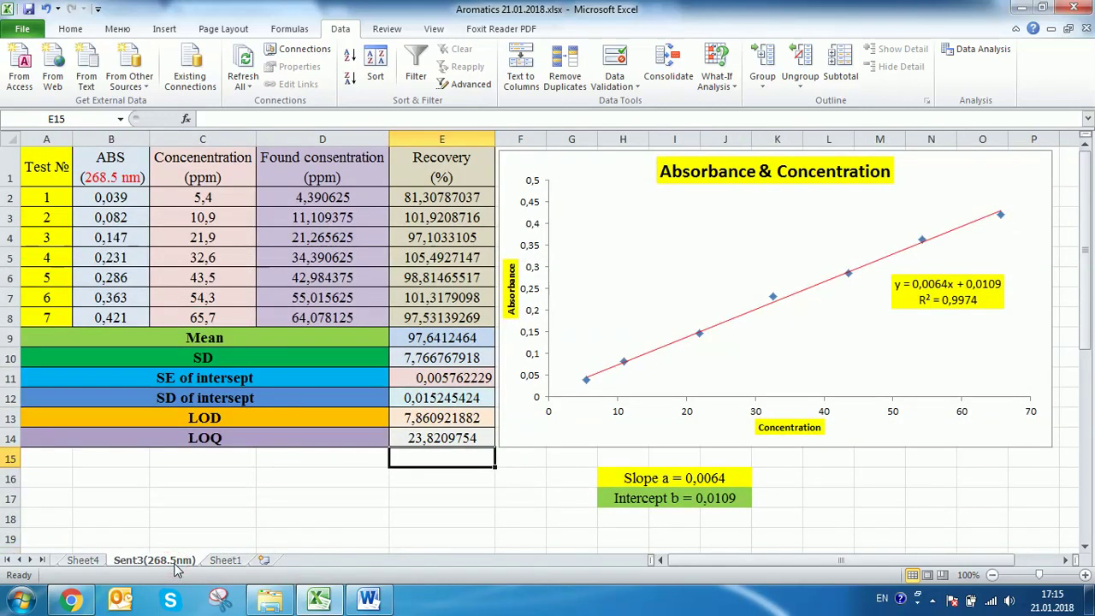
{"action": "left_click", "coordinate": [220, 560]}
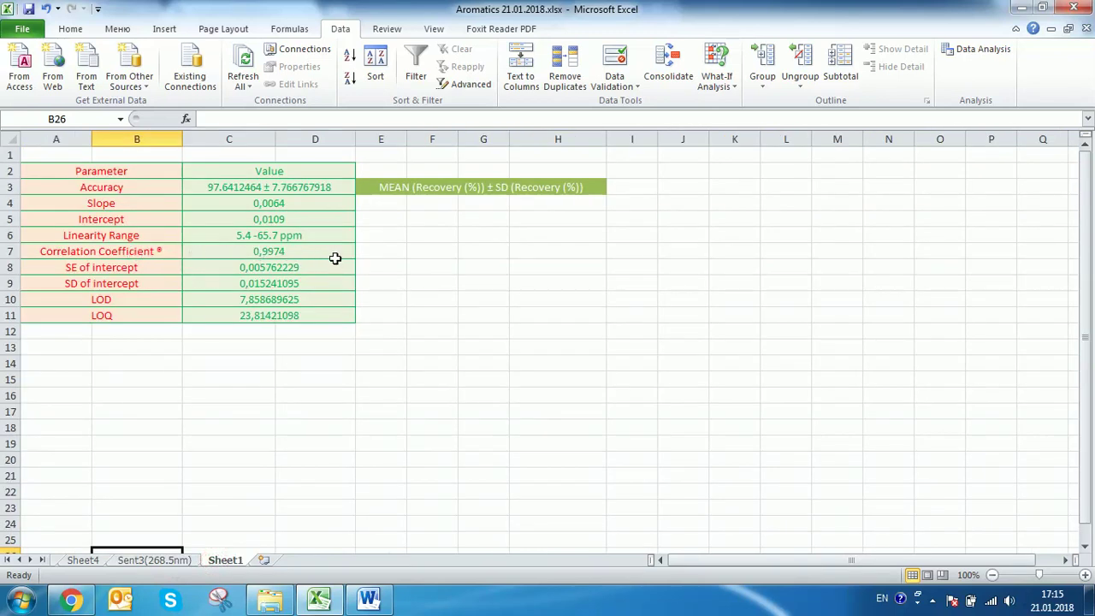
{"action": "left_click", "coordinate": [286, 255]}
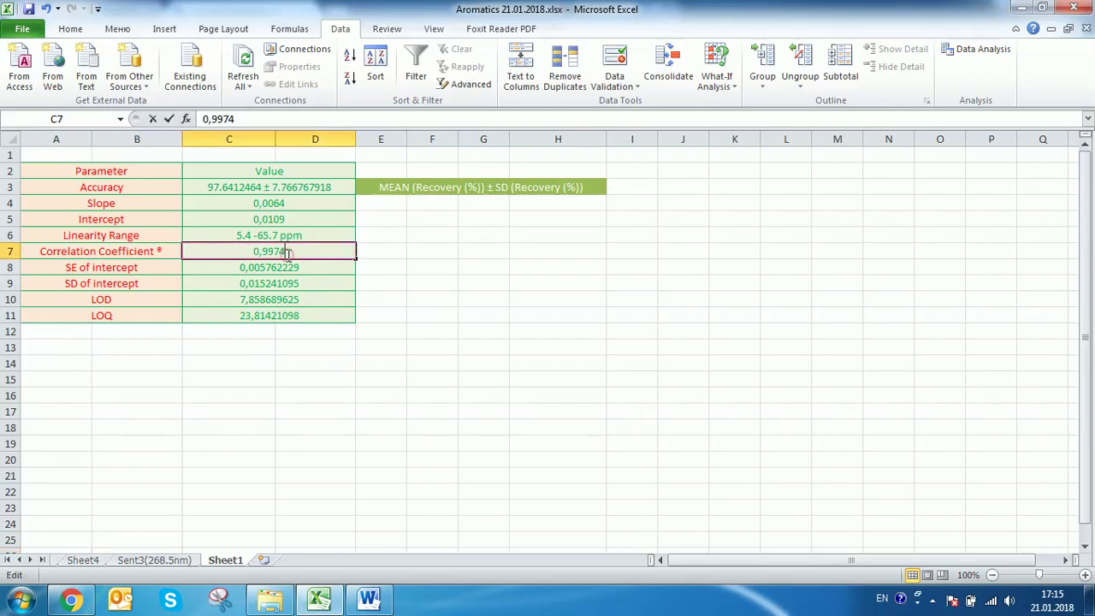
Clear the old 0,9974 from the Correlation Coefficient cell and check the correlation formula in Formulas.docx.
{"action": "double_click", "coordinate": [255, 253]}
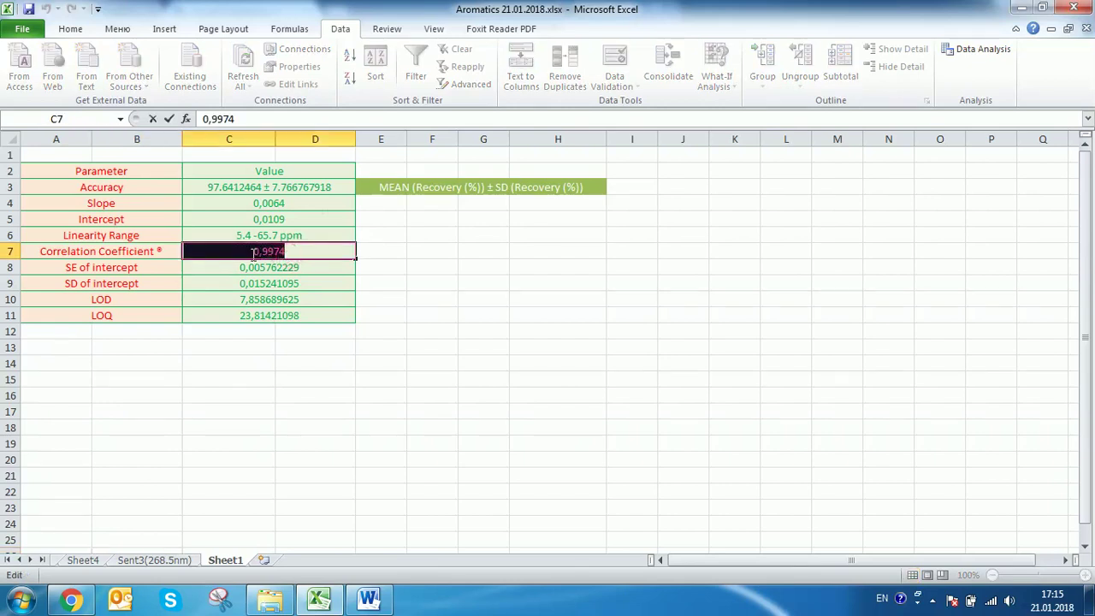
{"action": "key", "text": "BackSpace"}
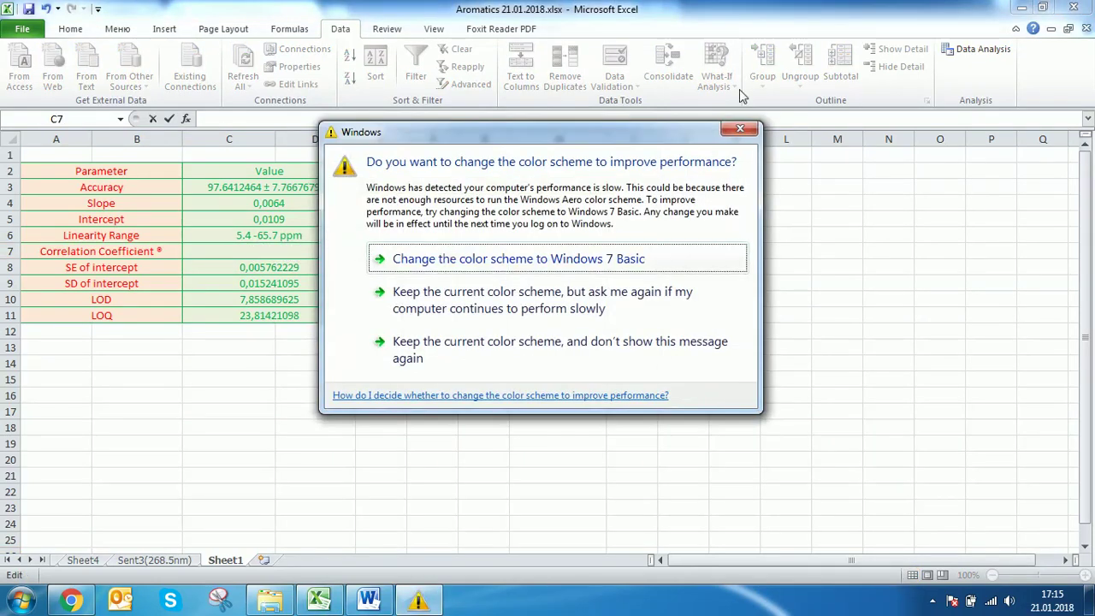
{"action": "left_click", "coordinate": [740, 129]}
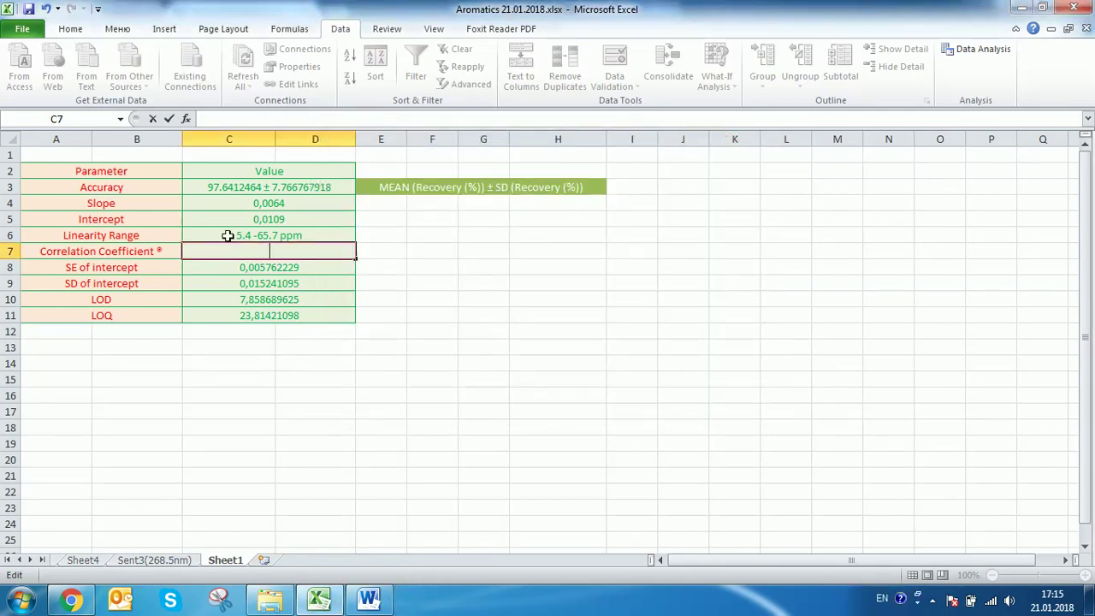
{"action": "left_click", "coordinate": [368, 599]}
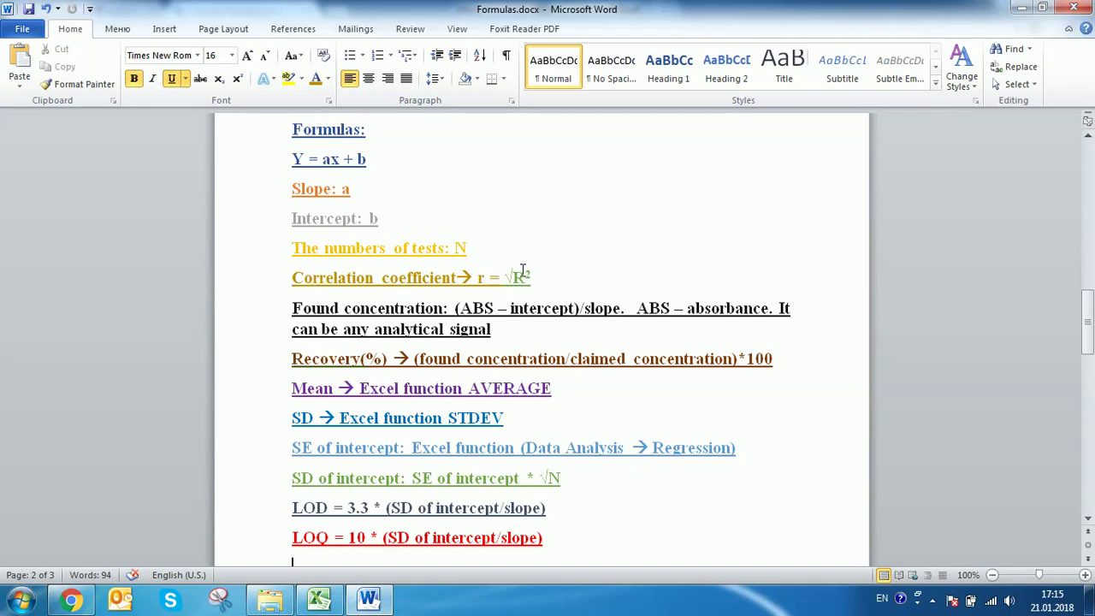
{"action": "left_click", "coordinate": [328, 605]}
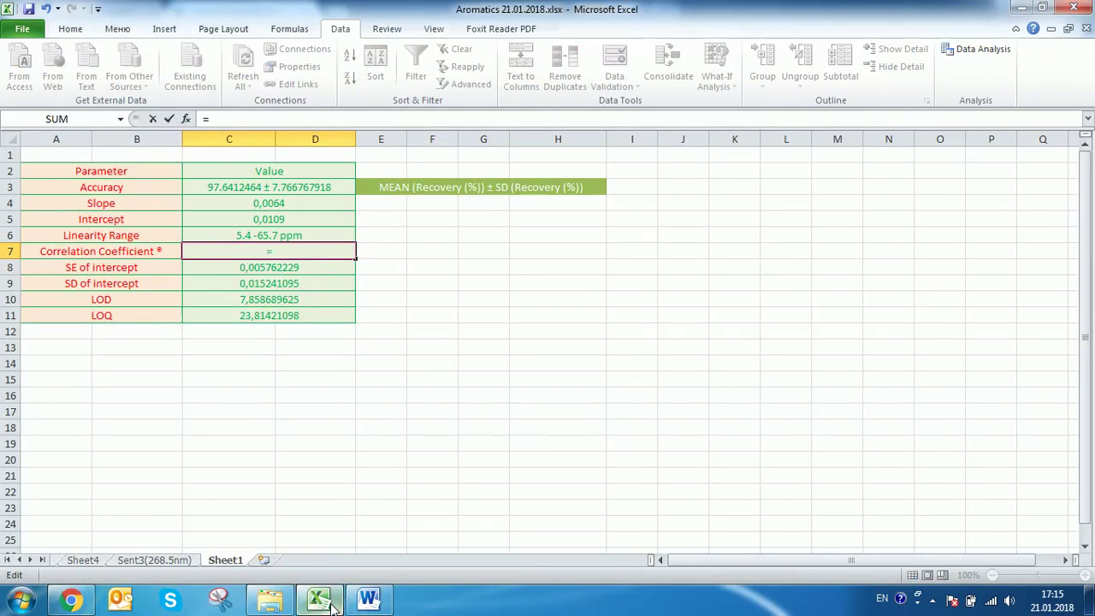
Enter =SQRT(0,9974) as the Correlation Coefficient so it reads 0,998699154.
{"action": "type", "text": "SQRT"}
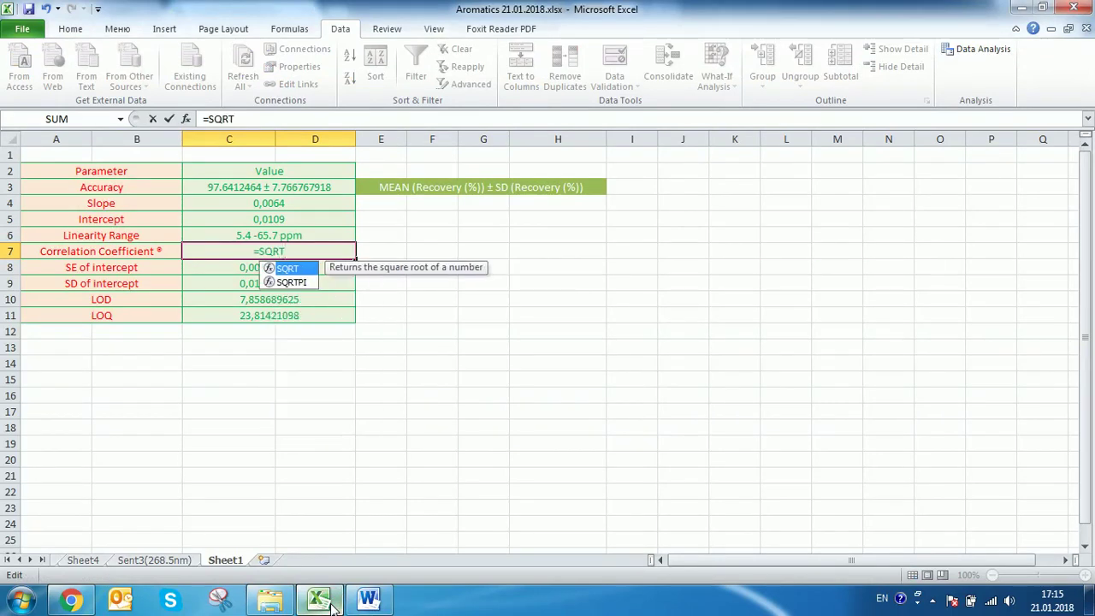
{"action": "type", "text": "("}
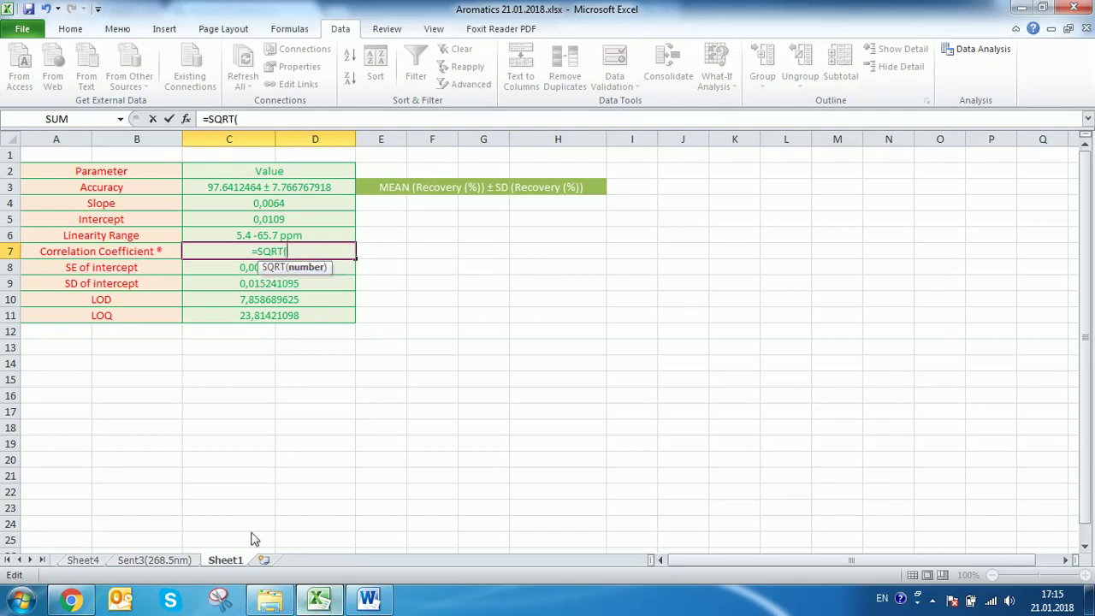
{"action": "left_click", "coordinate": [162, 560]}
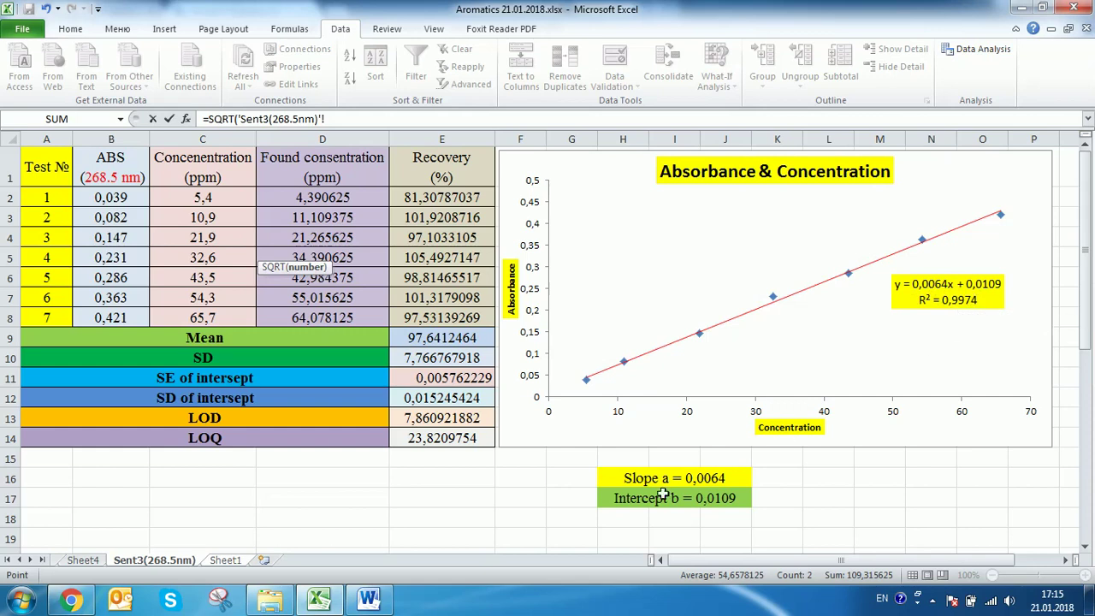
{"action": "left_click", "coordinate": [226, 562]}
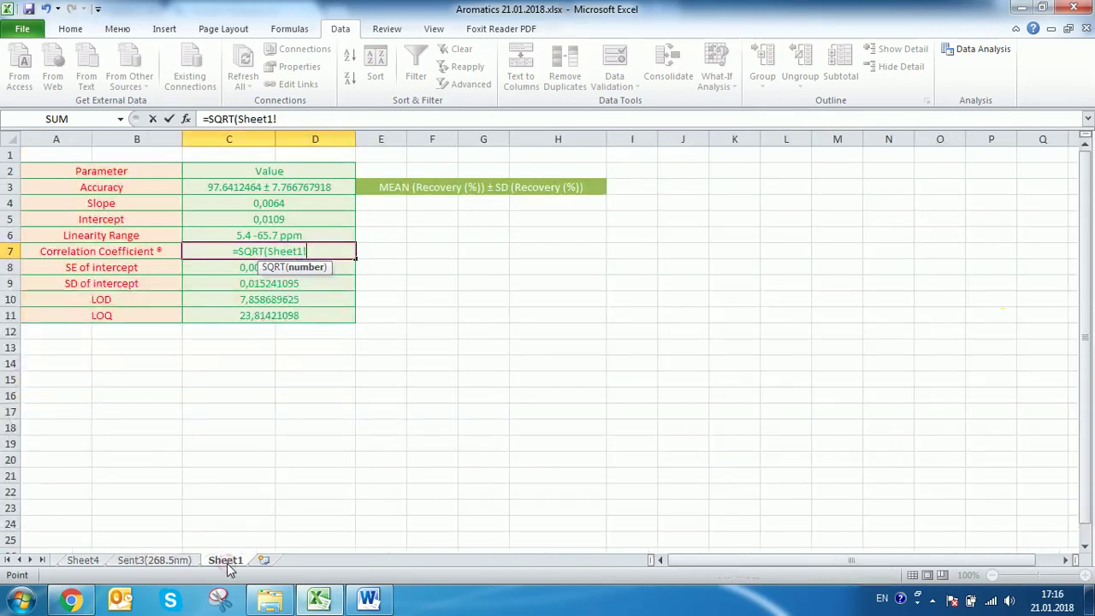
{"action": "key", "text": "BackSpace"}
{"action": "key", "text": "BackSpace"}
{"action": "key", "text": "BackSpace"}
{"action": "key", "text": "BackSpace"}
{"action": "key", "text": "BackSpace"}
{"action": "key", "text": "BackSpace"}
{"action": "key", "text": "BackSpace"}
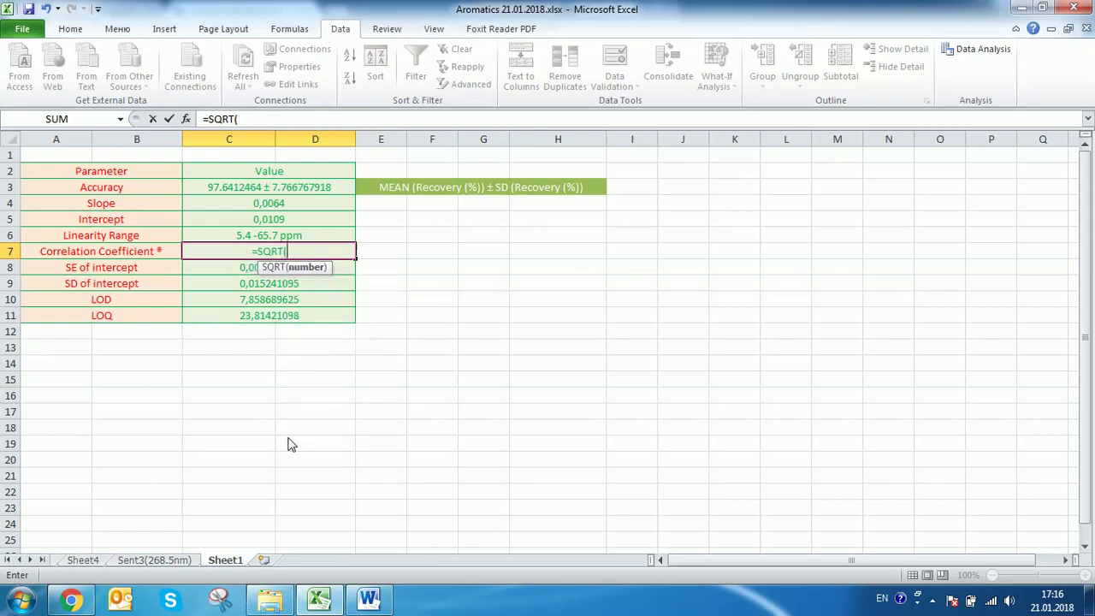
{"action": "type", "text": "0,"}
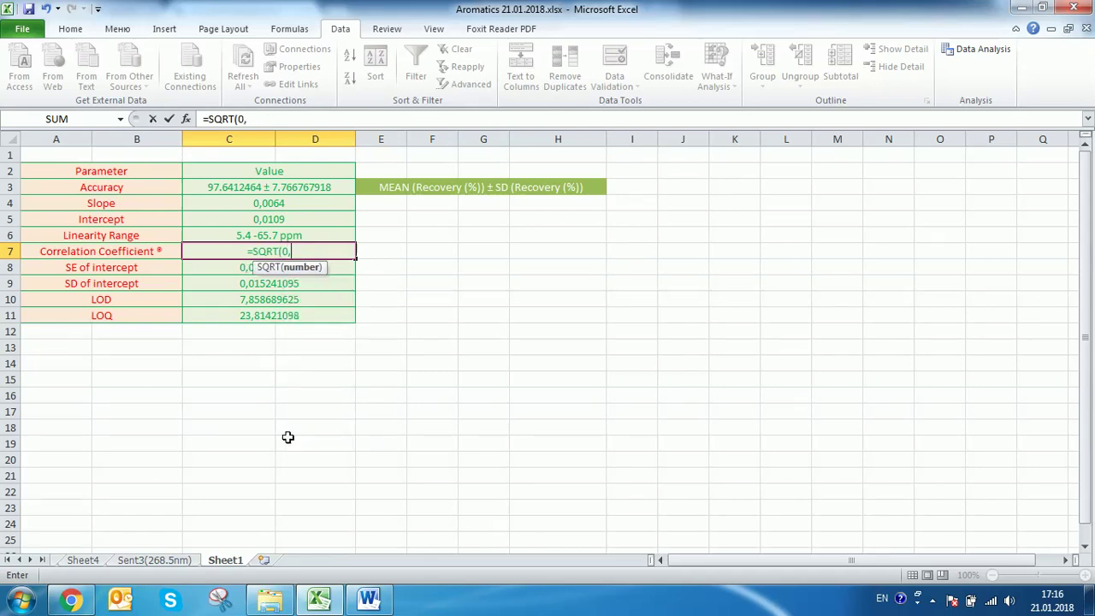
{"action": "type", "text": "99"}
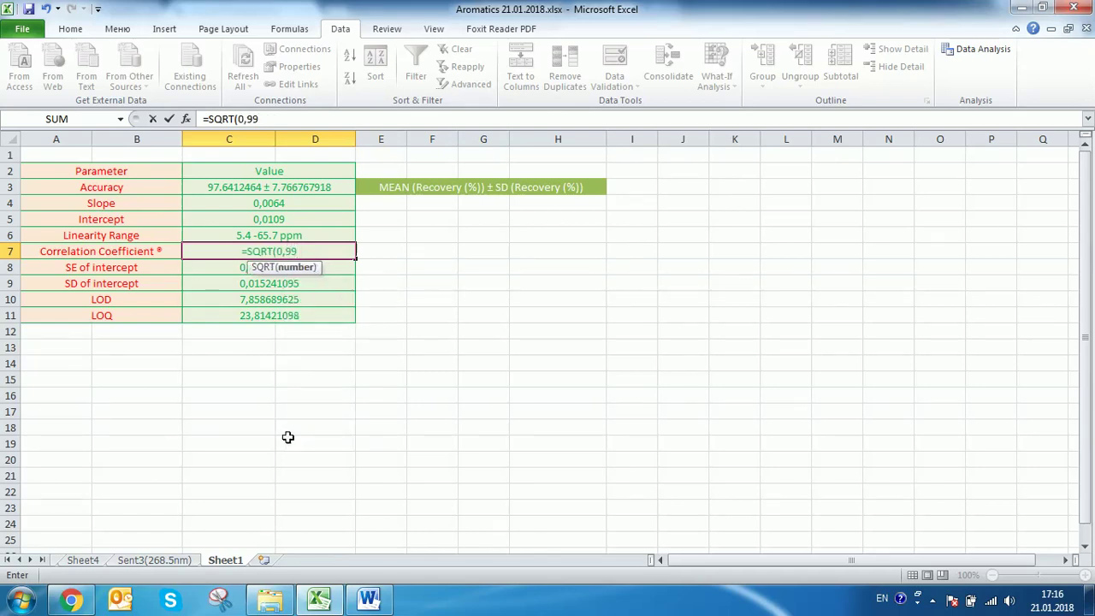
{"action": "type", "text": "74"}
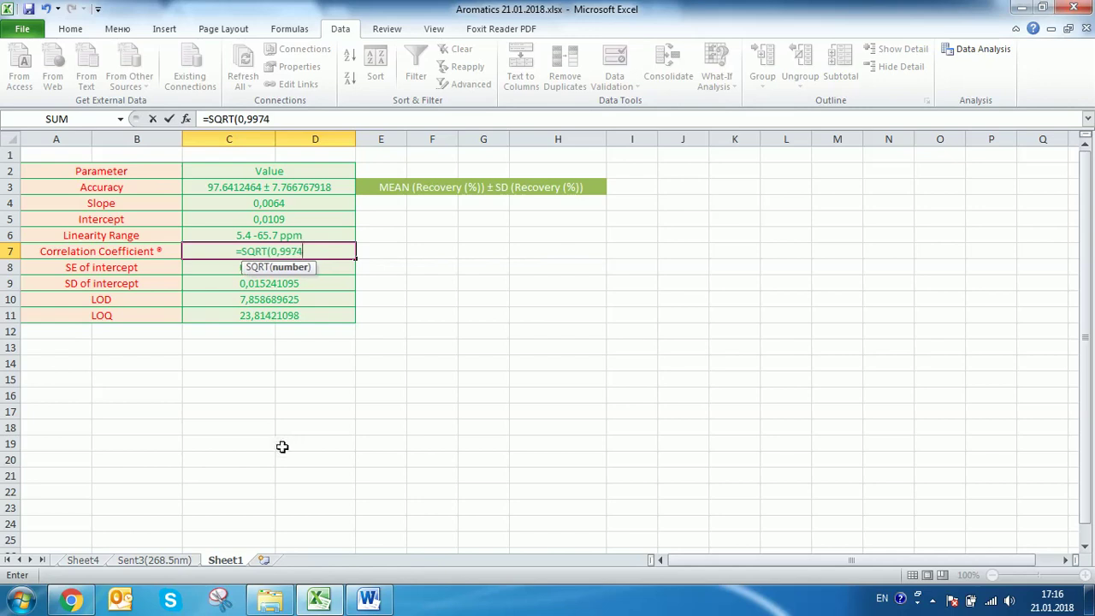
{"action": "type", "text": ")"}
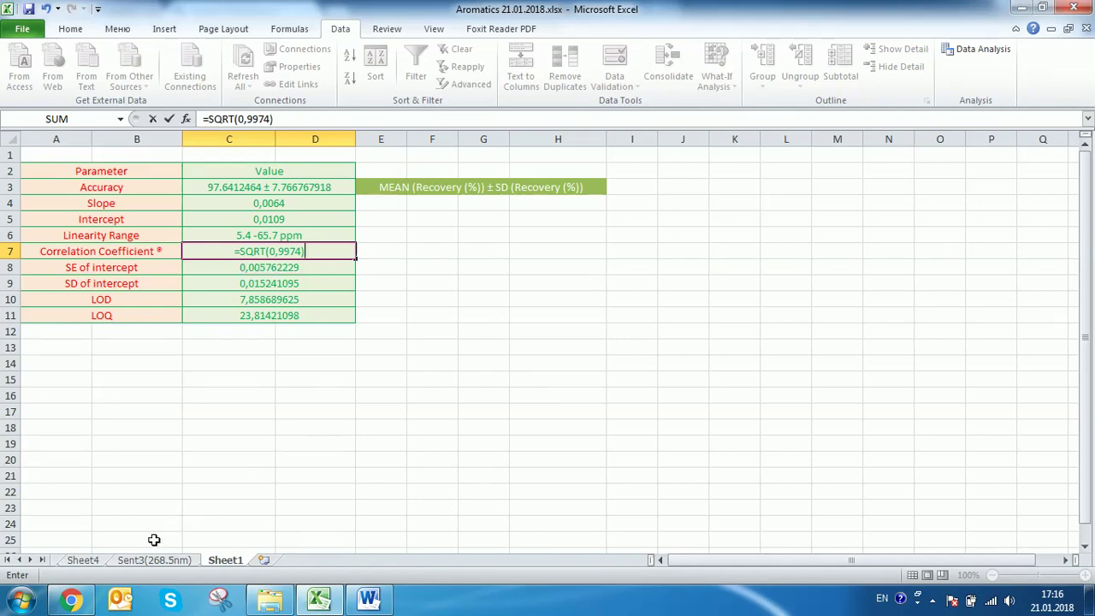
{"action": "left_click", "coordinate": [150, 560]}
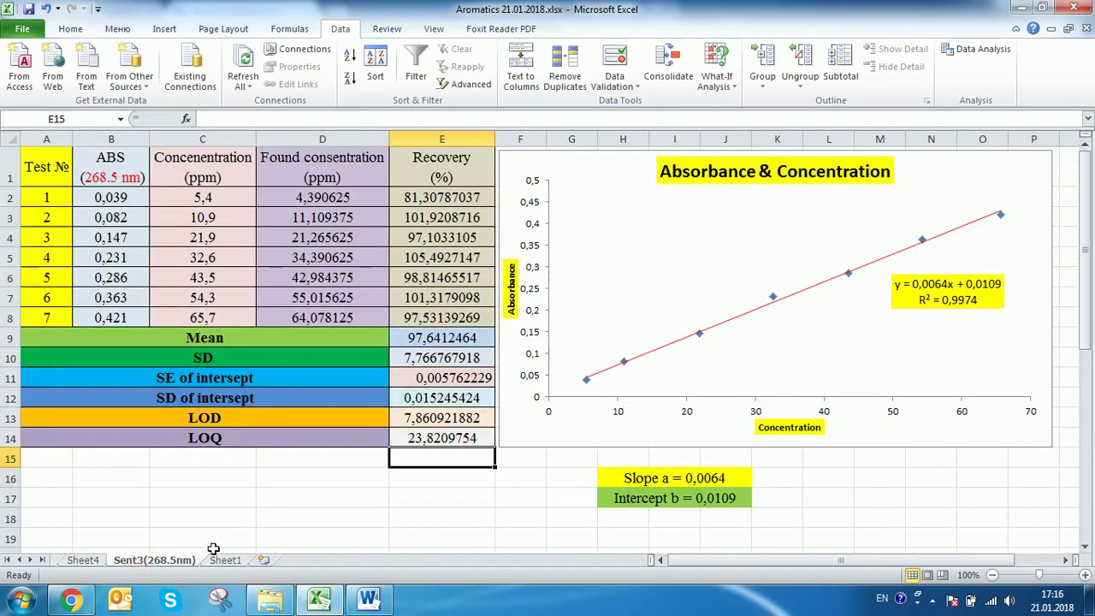
{"action": "left_click", "coordinate": [221, 560]}
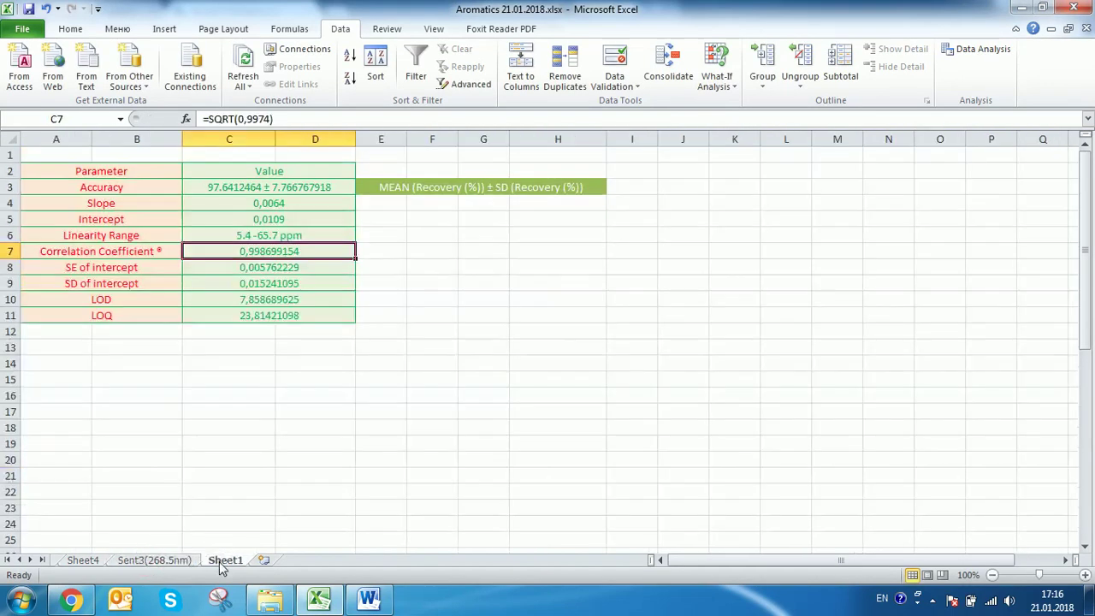
{"action": "double_click", "coordinate": [298, 251]}
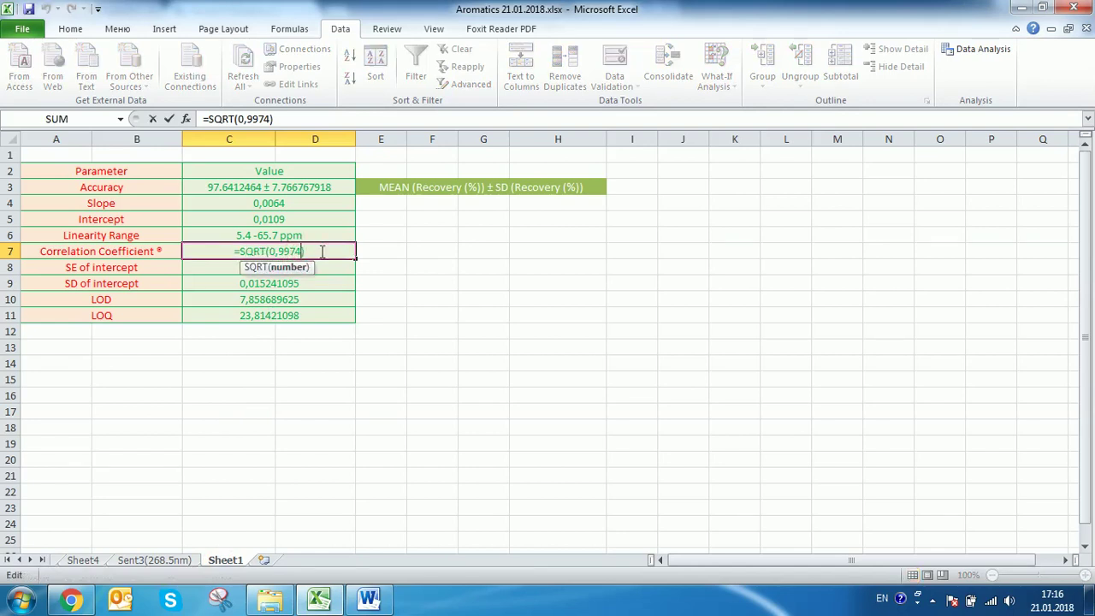
{"action": "key", "text": "Return"}
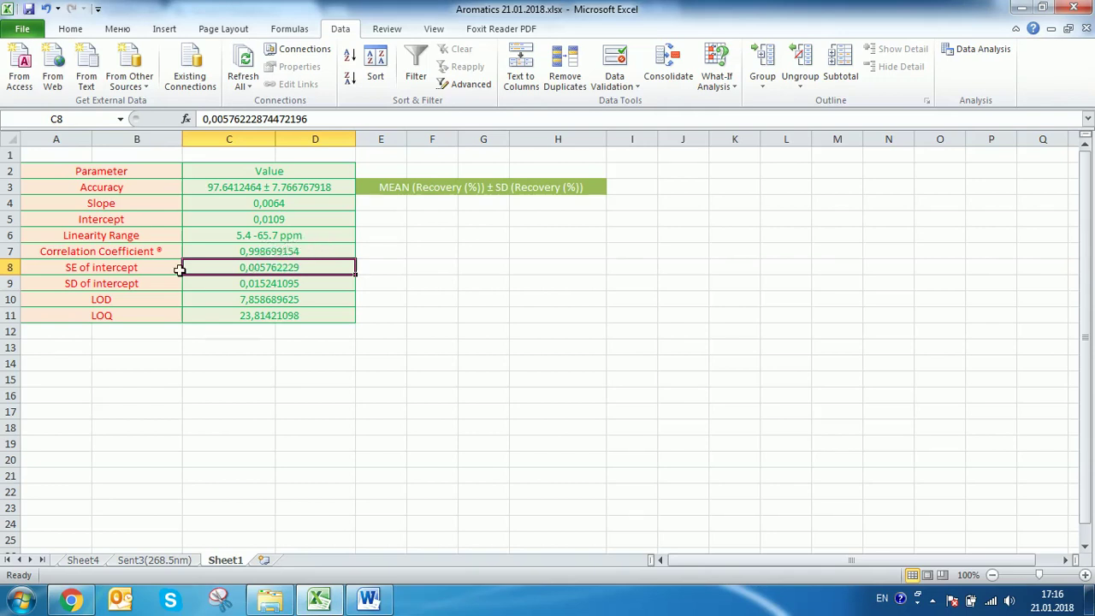
Compare the Sheet1 summary table against the results on Sent3(268.5nm).
{"action": "left_click", "coordinate": [155, 560]}
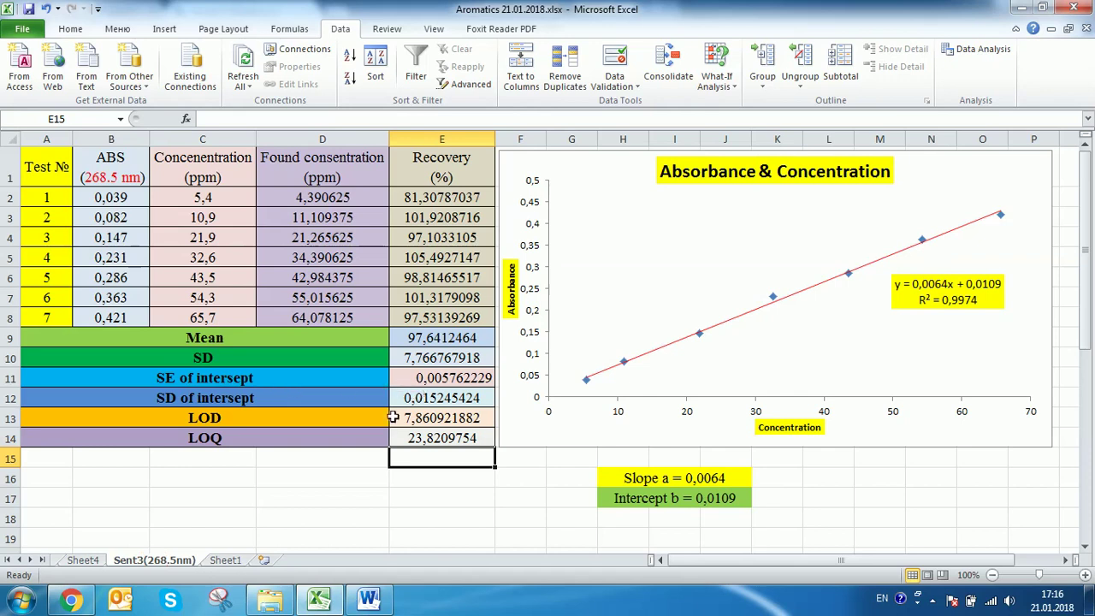
{"action": "left_click", "coordinate": [227, 560]}
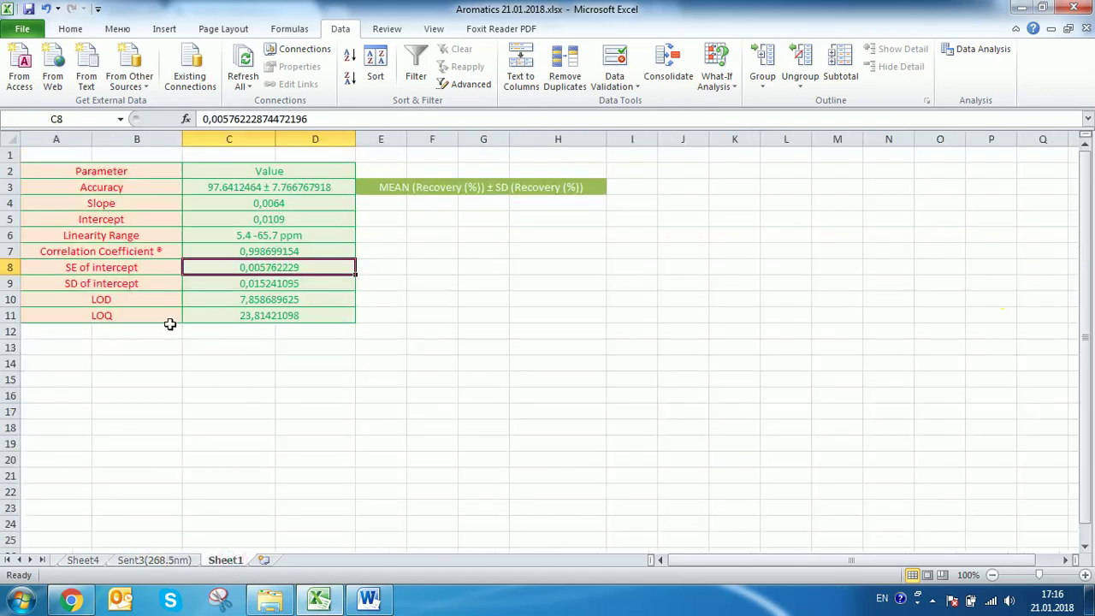
{"action": "left_click", "coordinate": [154, 561]}
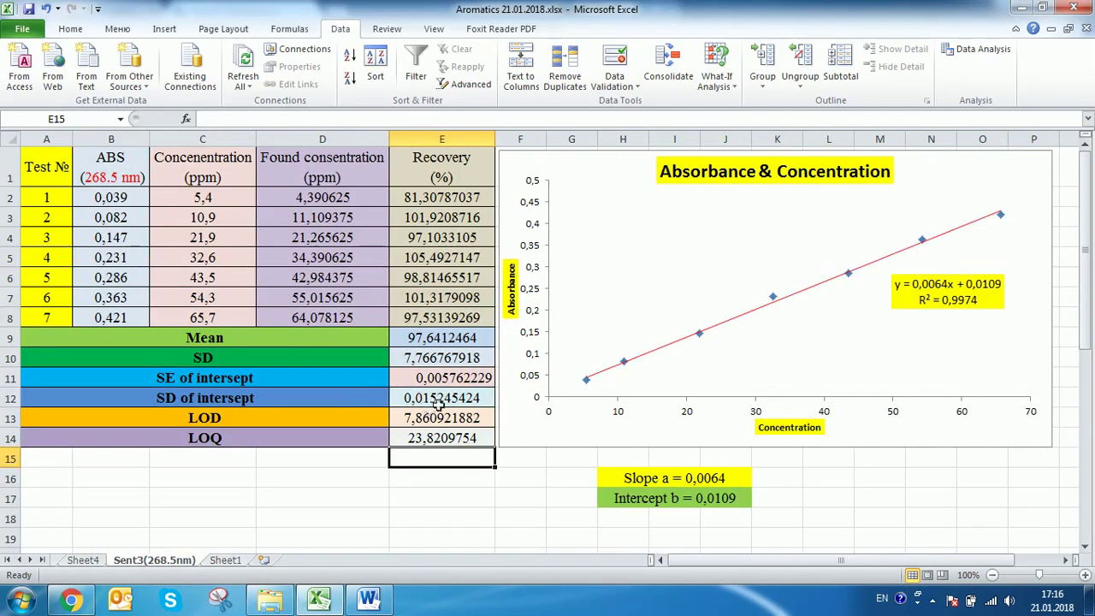
{"action": "left_click", "coordinate": [240, 561]}
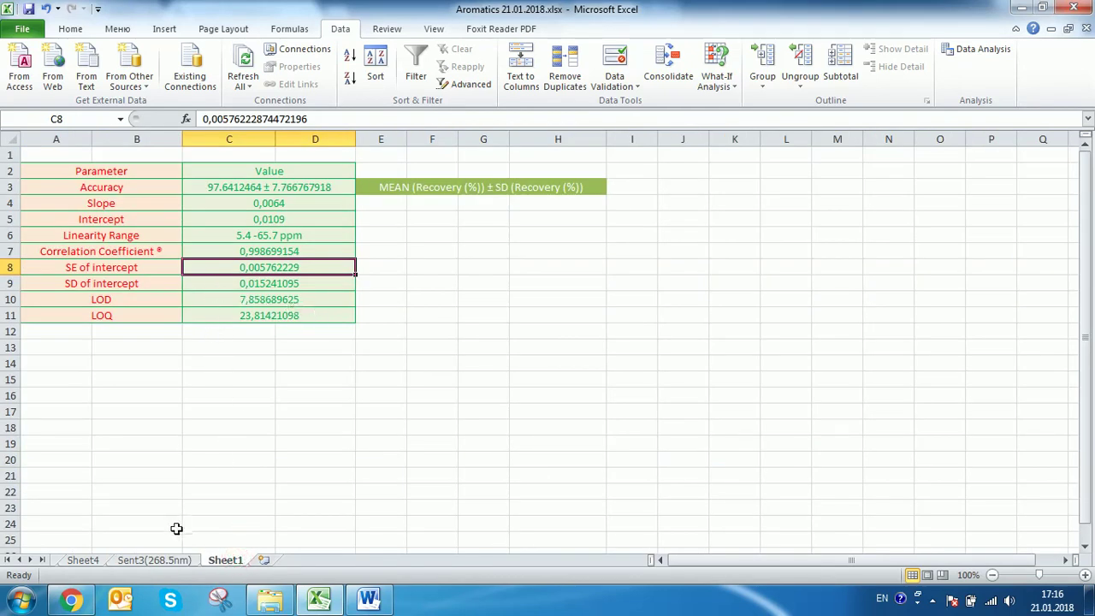
{"action": "left_click", "coordinate": [162, 563]}
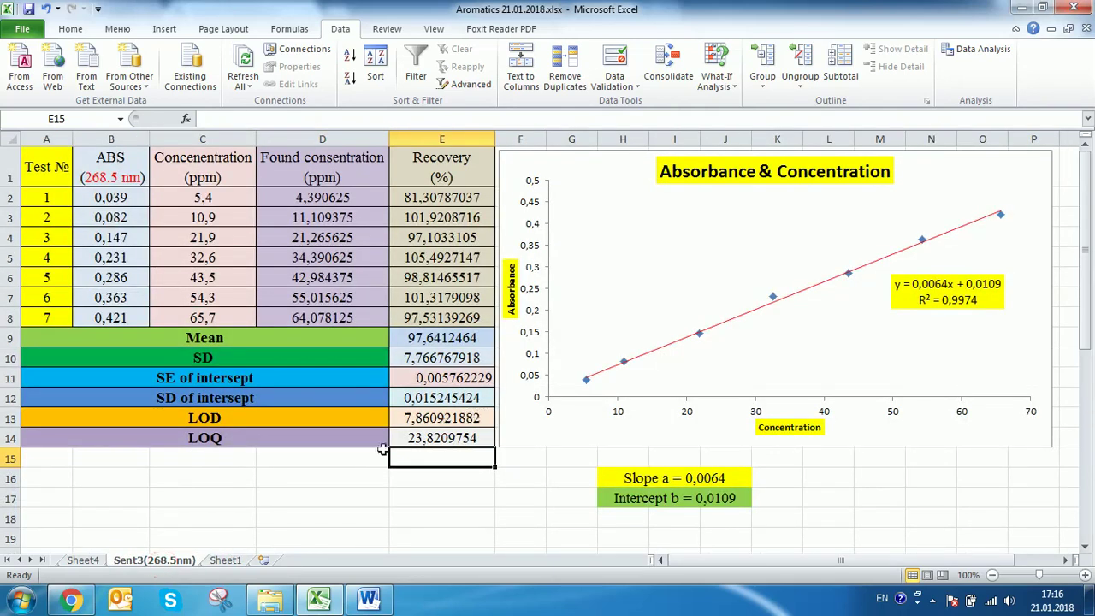
{"action": "left_click", "coordinate": [227, 561]}
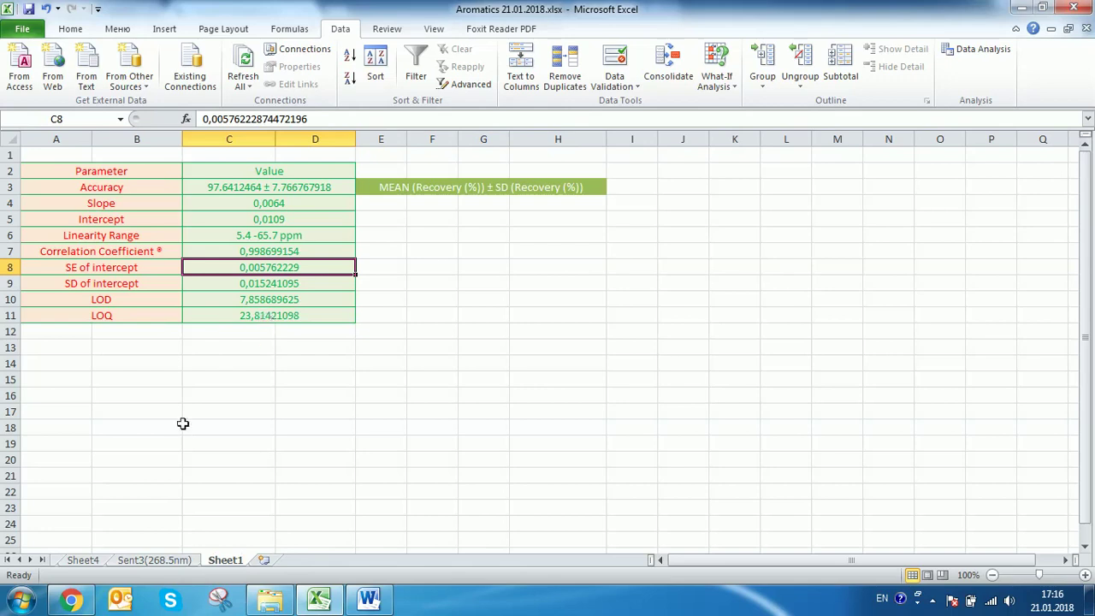
{"action": "left_click", "coordinate": [152, 561]}
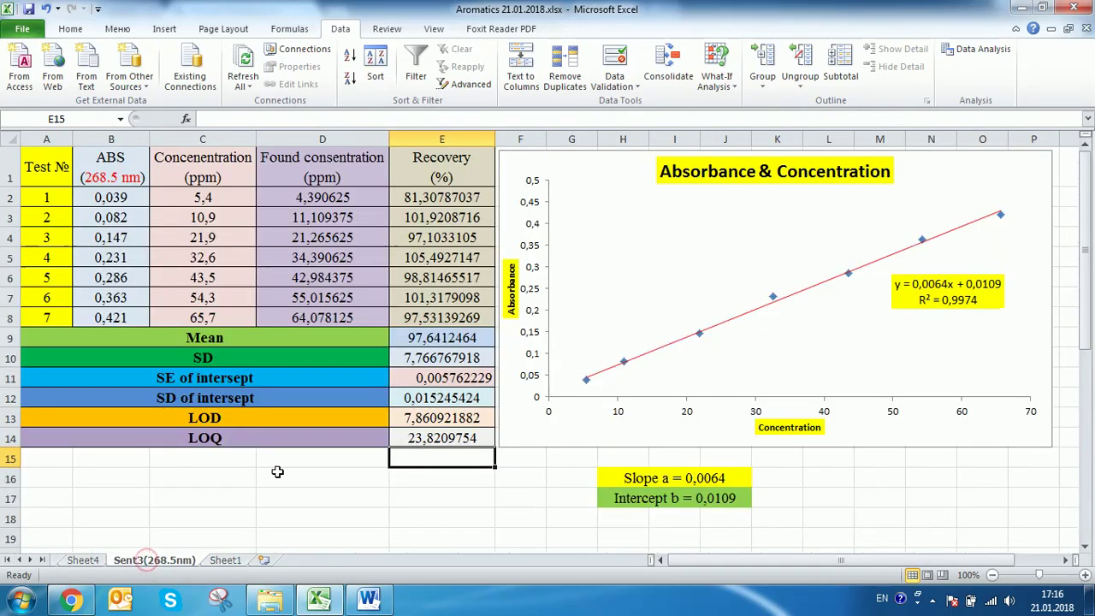
{"action": "left_click", "coordinate": [229, 561]}
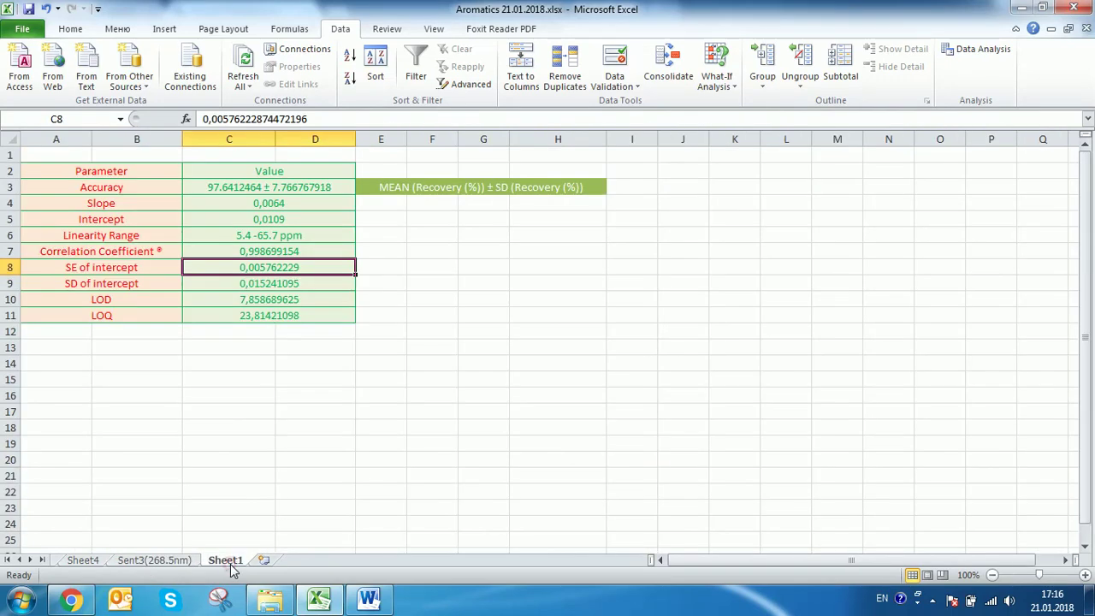
{"action": "left_click", "coordinate": [188, 561]}
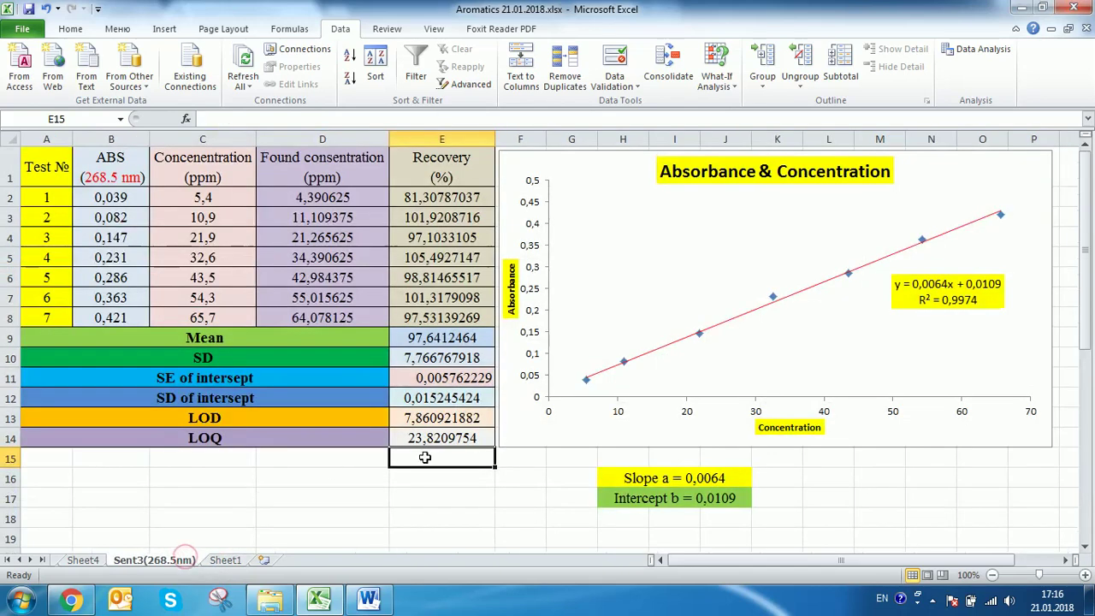
Verify the LOD formula =3,3*(E12/0,0064) in E13 and copy its result 7,860921882.
{"action": "double_click", "coordinate": [448, 418]}
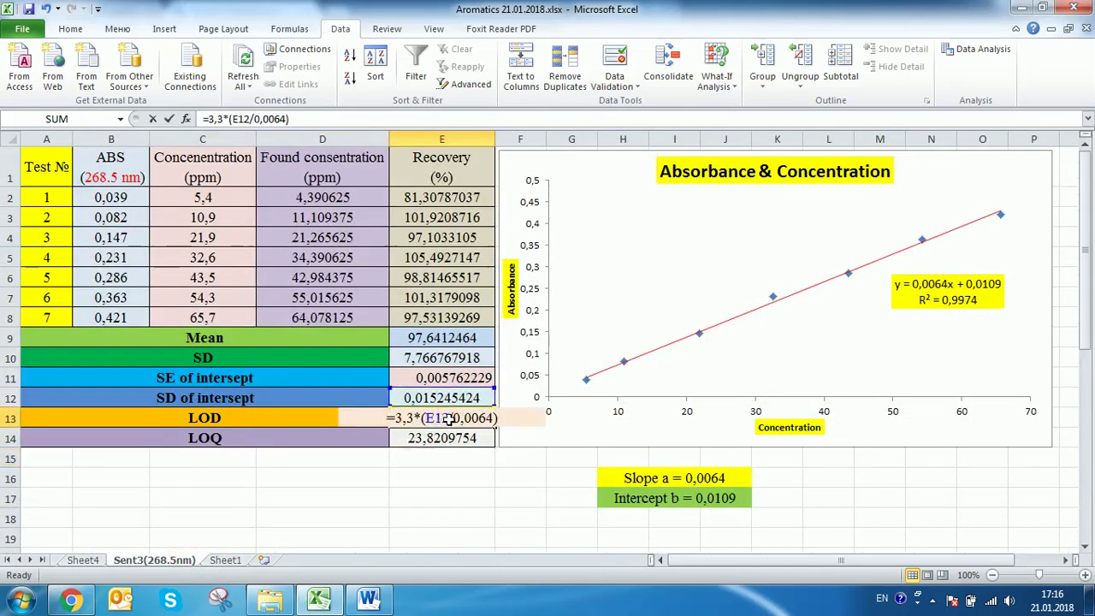
{"action": "left_click", "coordinate": [462, 470]}
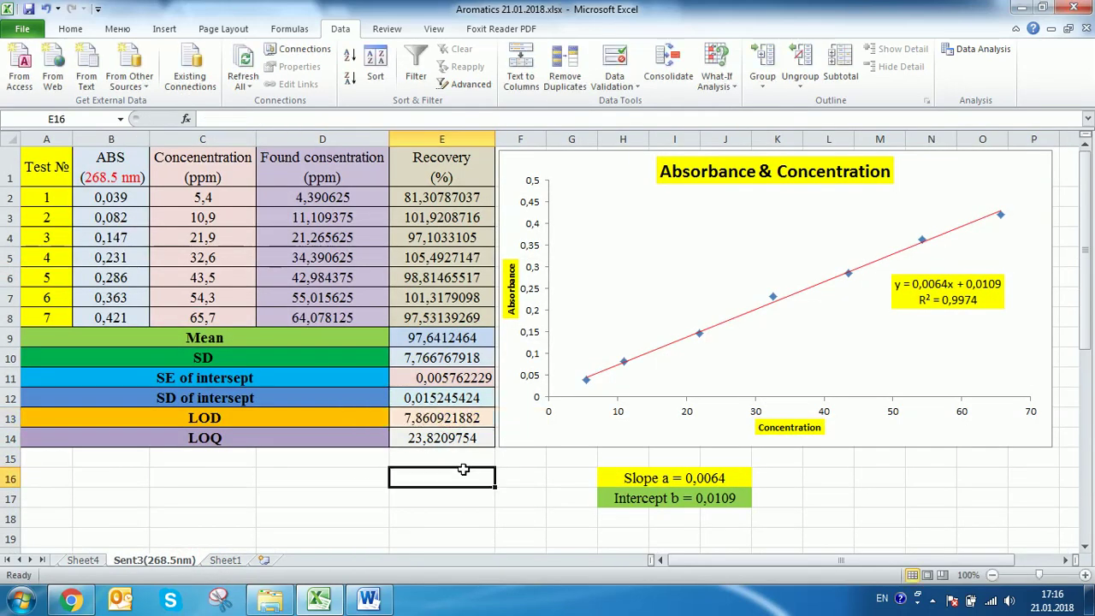
{"action": "left_click", "coordinate": [469, 417]}
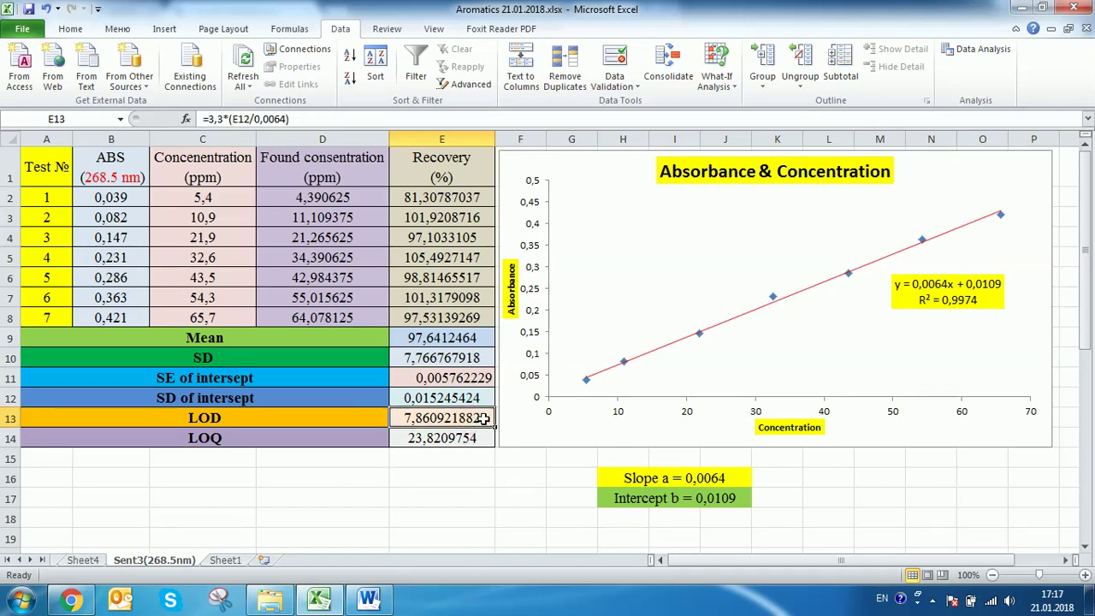
{"action": "key", "text": "ctrl+c"}
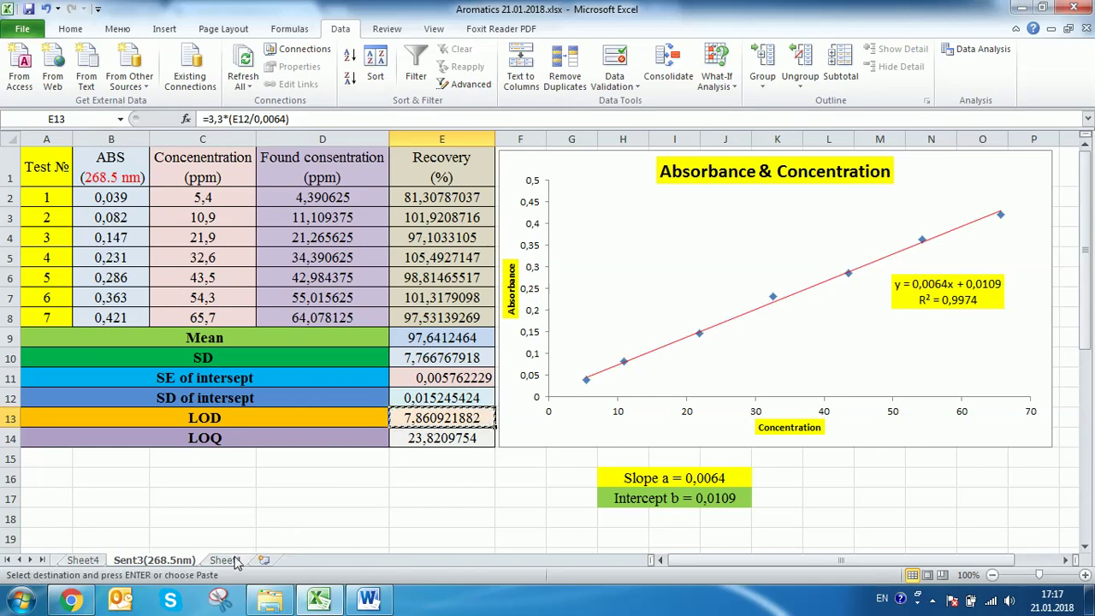
Paste LOD 7,860921882 and LOQ 23,8209754 from Sent3(268.5nm) into Sheet1's summary table.
{"action": "left_click", "coordinate": [229, 559]}
{"action": "left_click", "coordinate": [291, 300]}
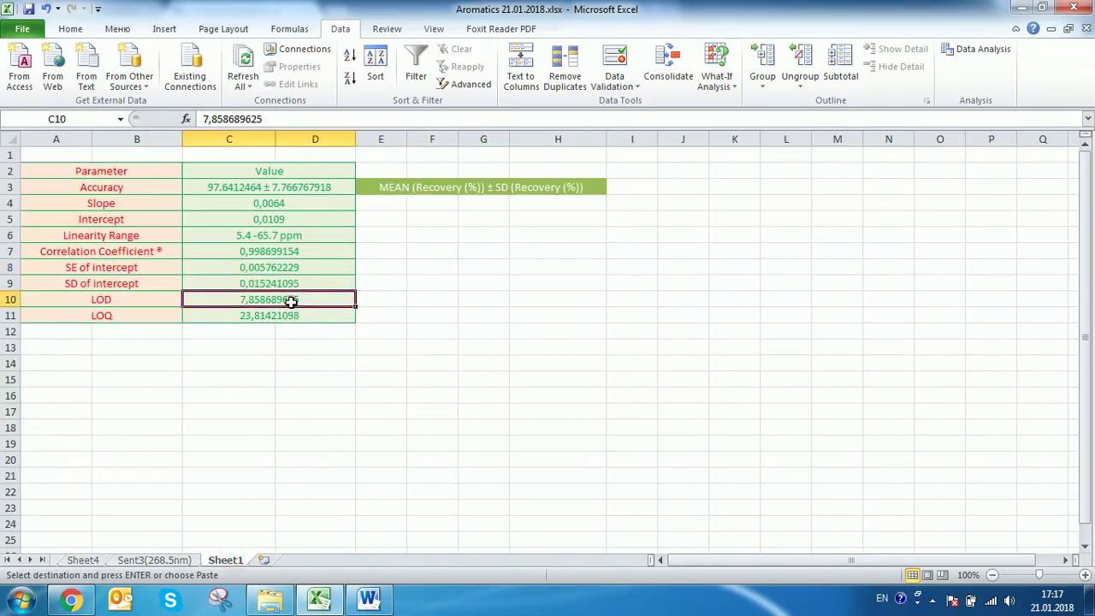
{"action": "key", "text": "ctrl+v"}
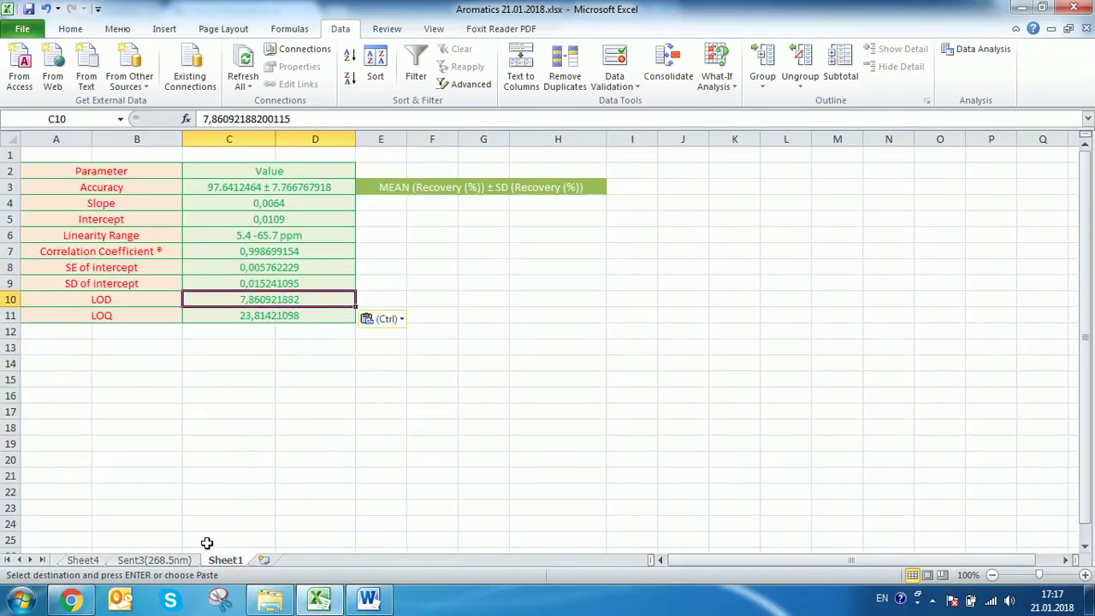
{"action": "left_click", "coordinate": [154, 559]}
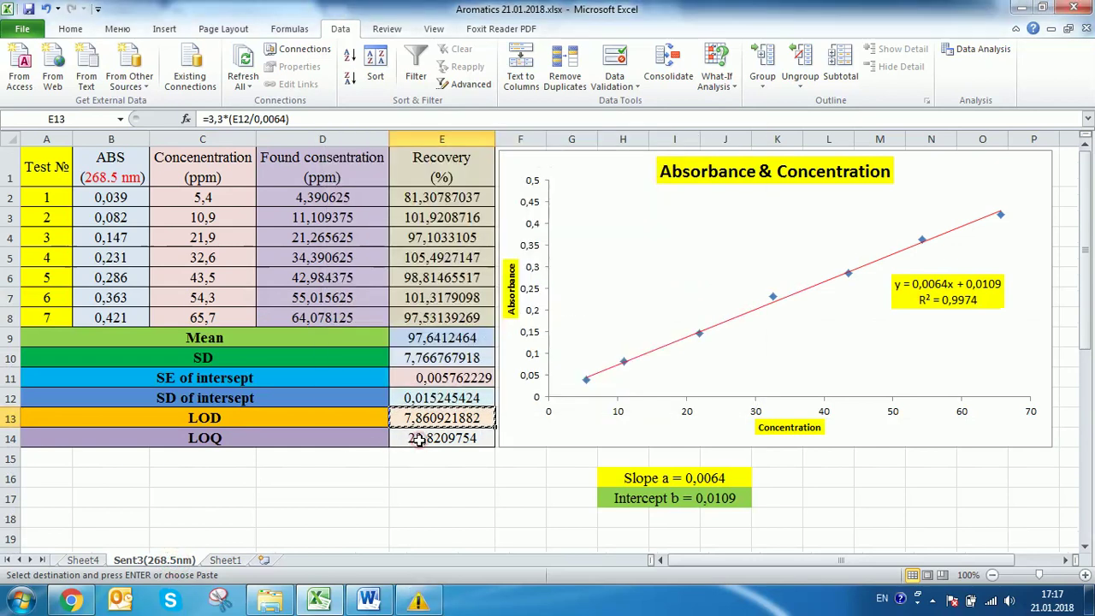
{"action": "left_click", "coordinate": [418, 439]}
{"action": "key", "text": "ctrl+c"}
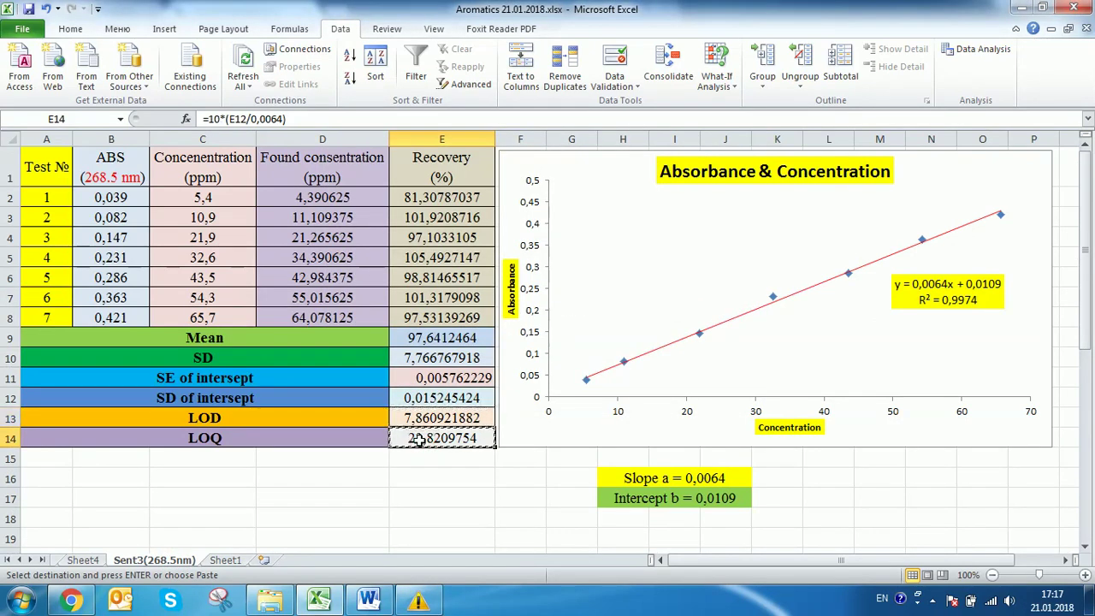
{"action": "left_click", "coordinate": [229, 557]}
{"action": "left_click", "coordinate": [303, 319]}
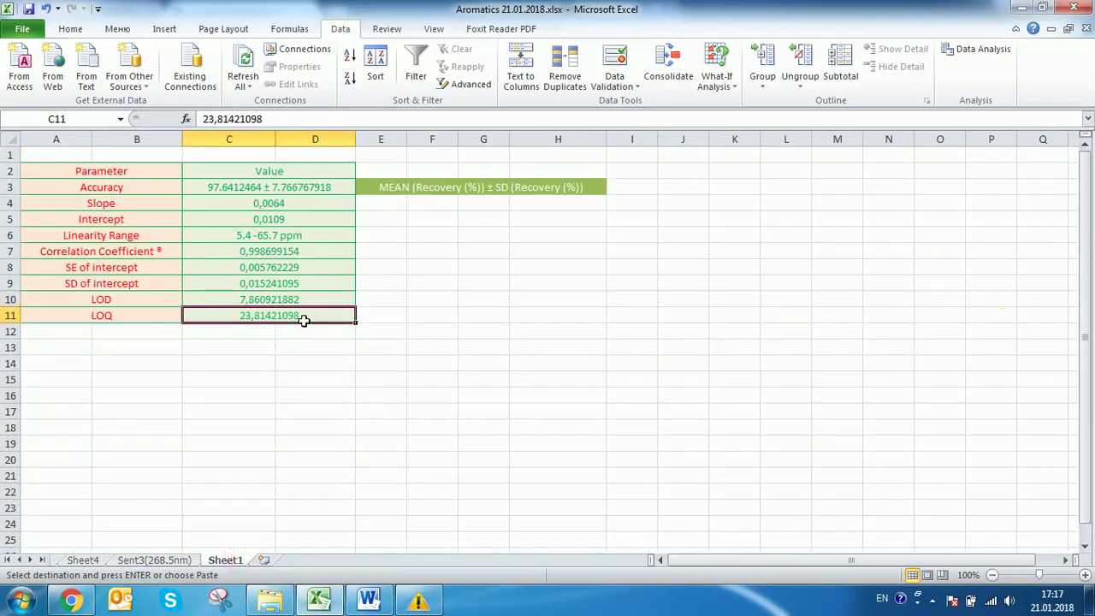
{"action": "key", "text": "ctrl+v"}
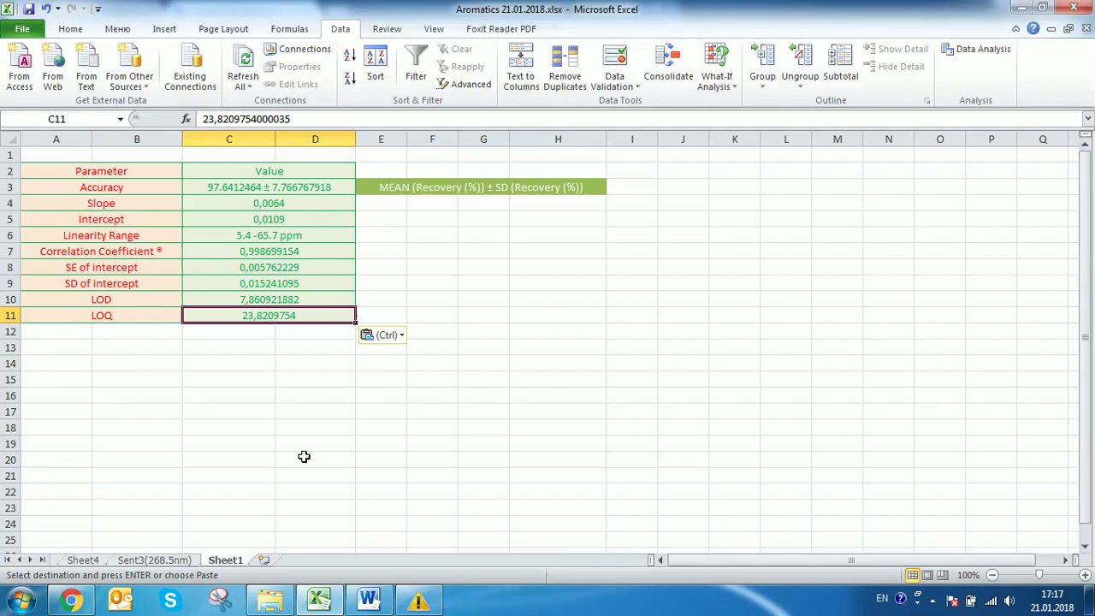
Copy the SE of intercept result from Sent3(268.5nm).
{"action": "left_click", "coordinate": [154, 559]}
{"action": "left_click", "coordinate": [421, 378]}
{"action": "key", "text": "ctrl+c"}
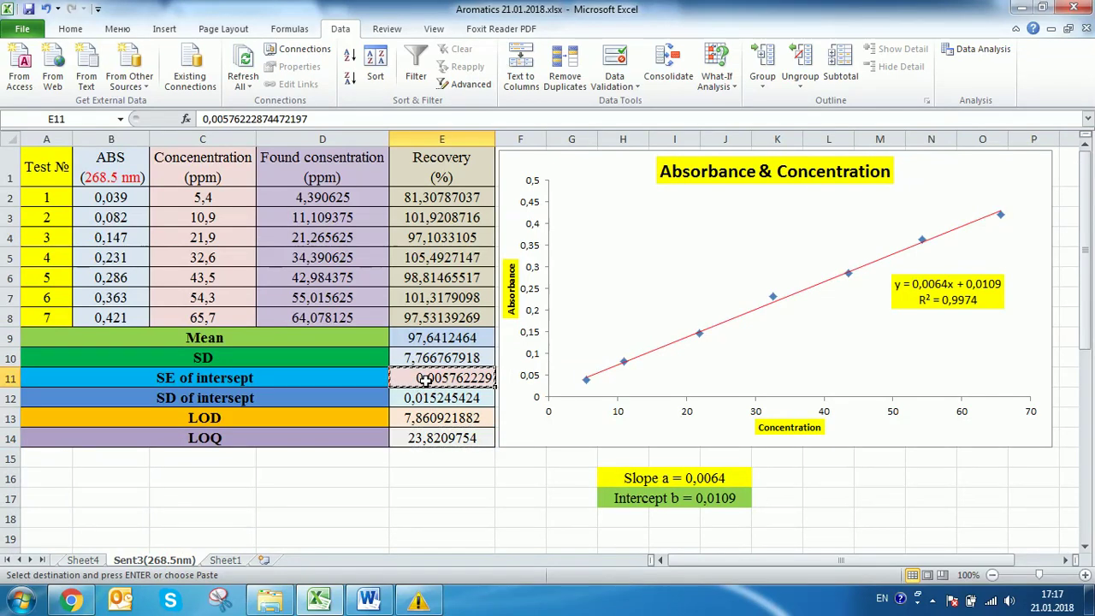
Paste SE of intercept 0,005762229 and SD of intercept 0,015245424 into Sheet1's summary table.
{"action": "left_click", "coordinate": [225, 560]}
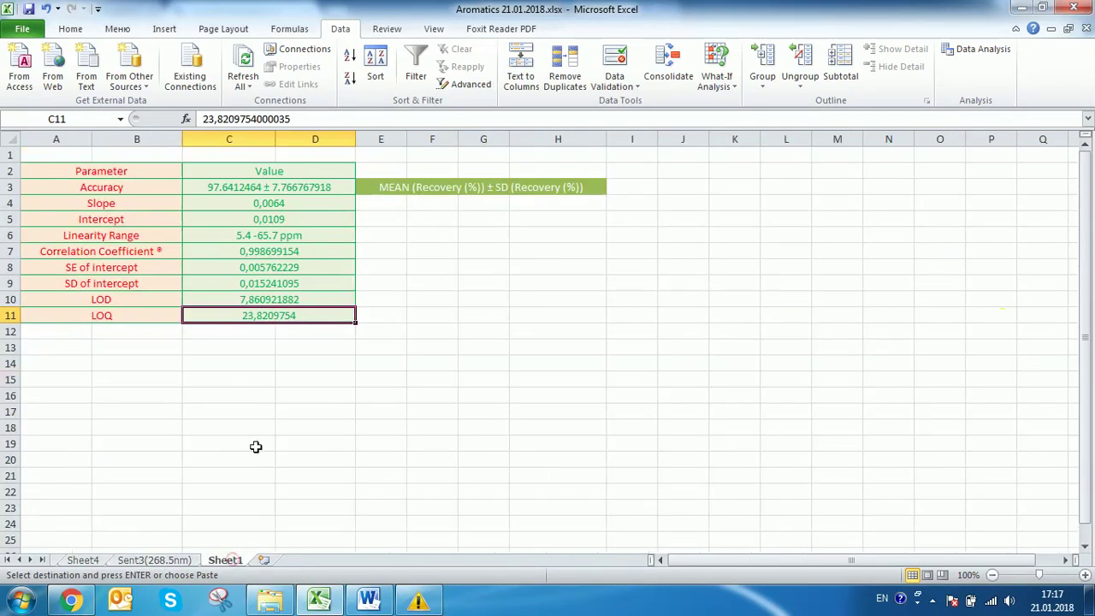
{"action": "left_click", "coordinate": [285, 267]}
{"action": "key", "text": "ctrl+v"}
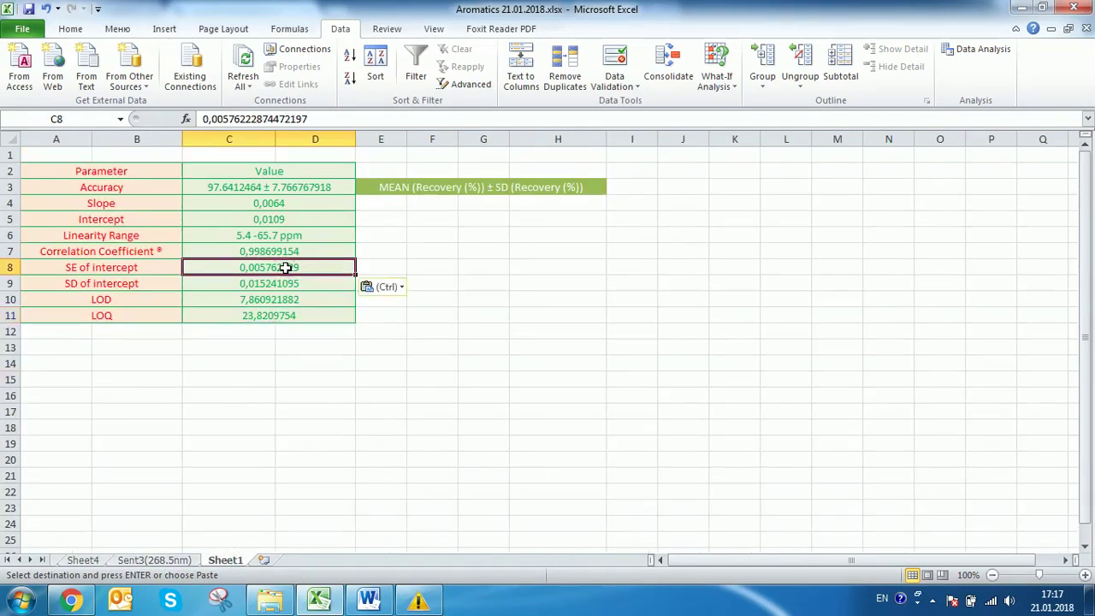
{"action": "left_click", "coordinate": [155, 559]}
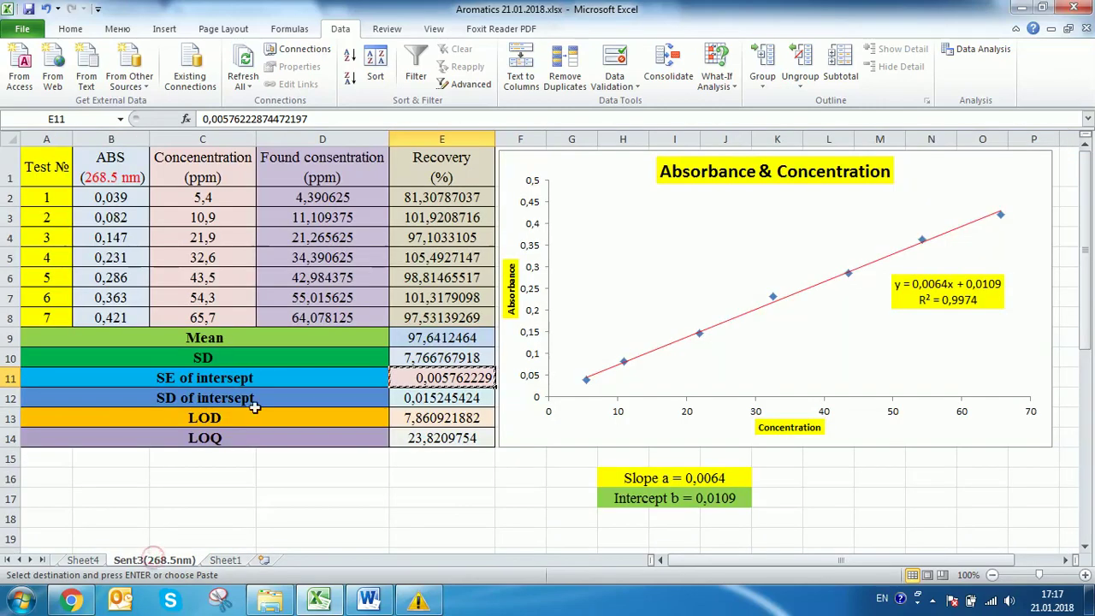
{"action": "left_click", "coordinate": [403, 399]}
{"action": "key", "text": "ctrl+c"}
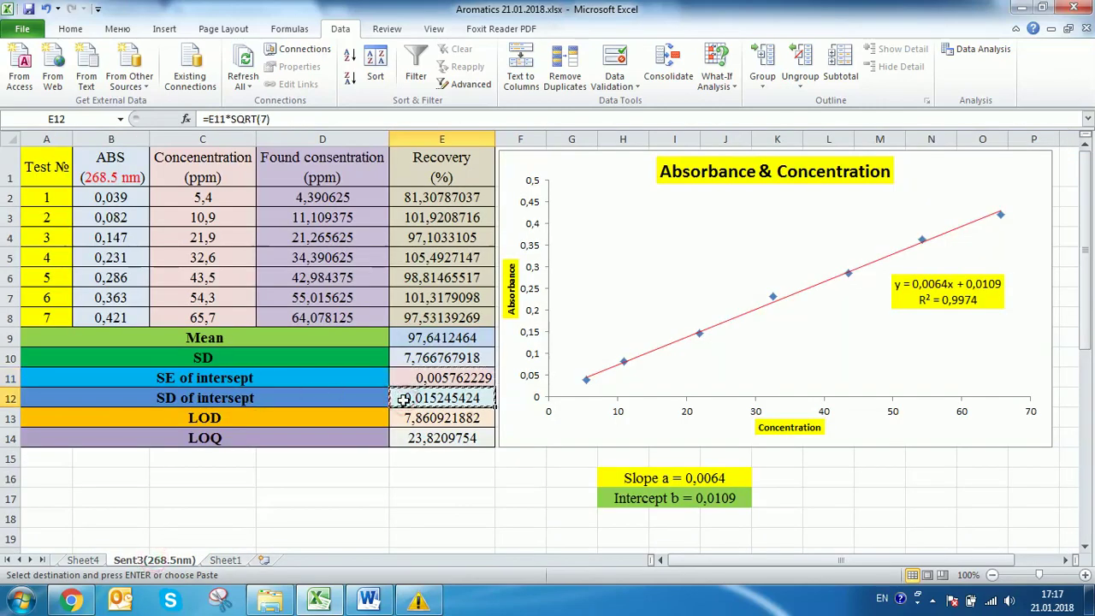
{"action": "left_click", "coordinate": [225, 559]}
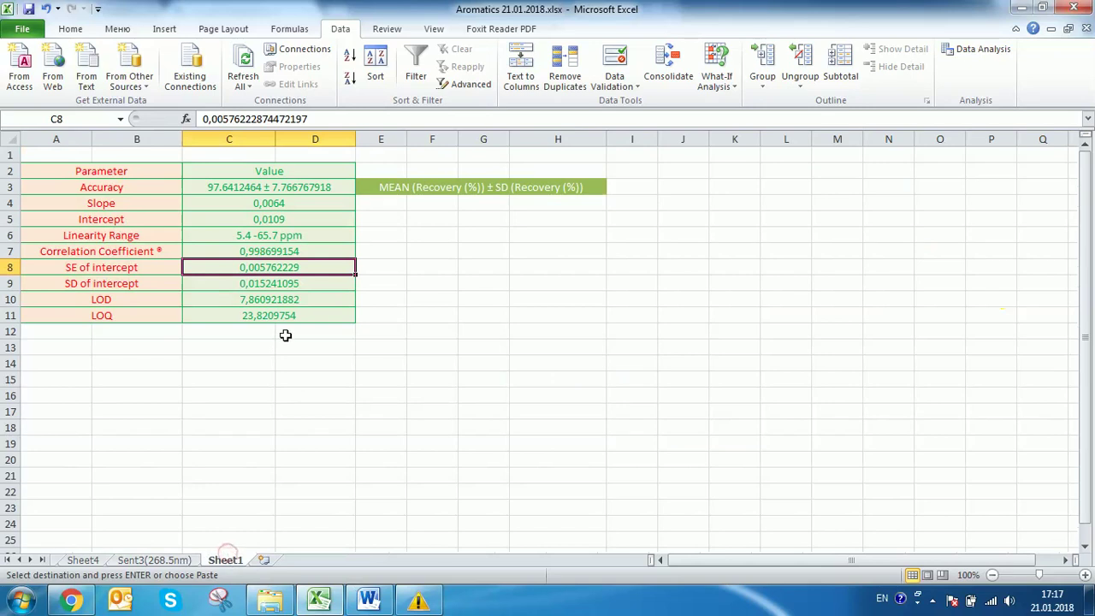
{"action": "left_click", "coordinate": [278, 285]}
{"action": "key", "text": "ctrl+v"}
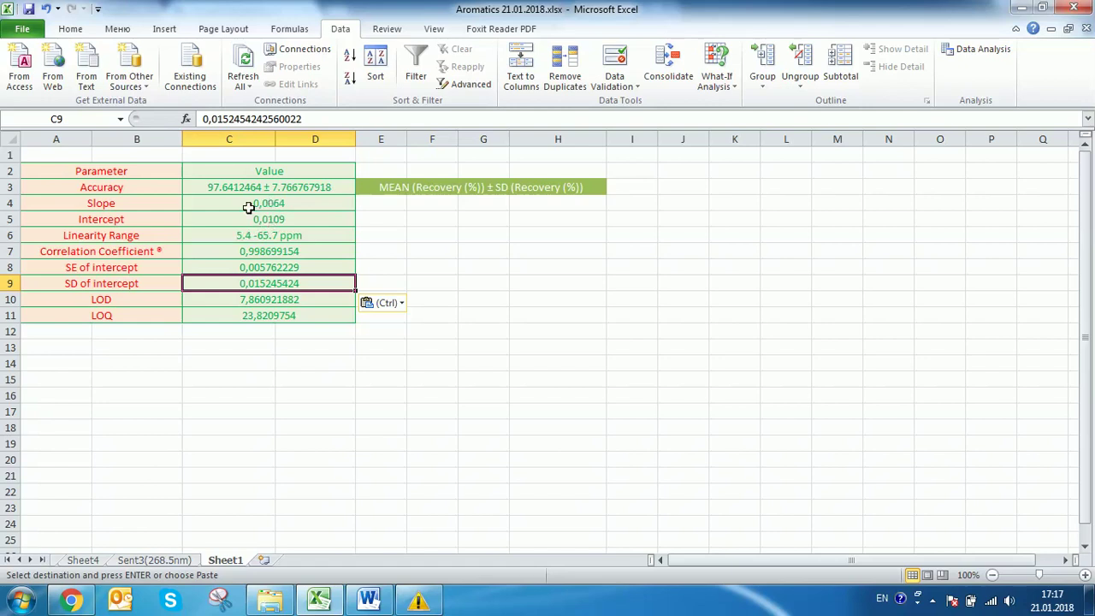
Review the Sent3(268.5nm) and Sheet4 regression results, then bring up Formulas.docx.
{"action": "left_click", "coordinate": [152, 561]}
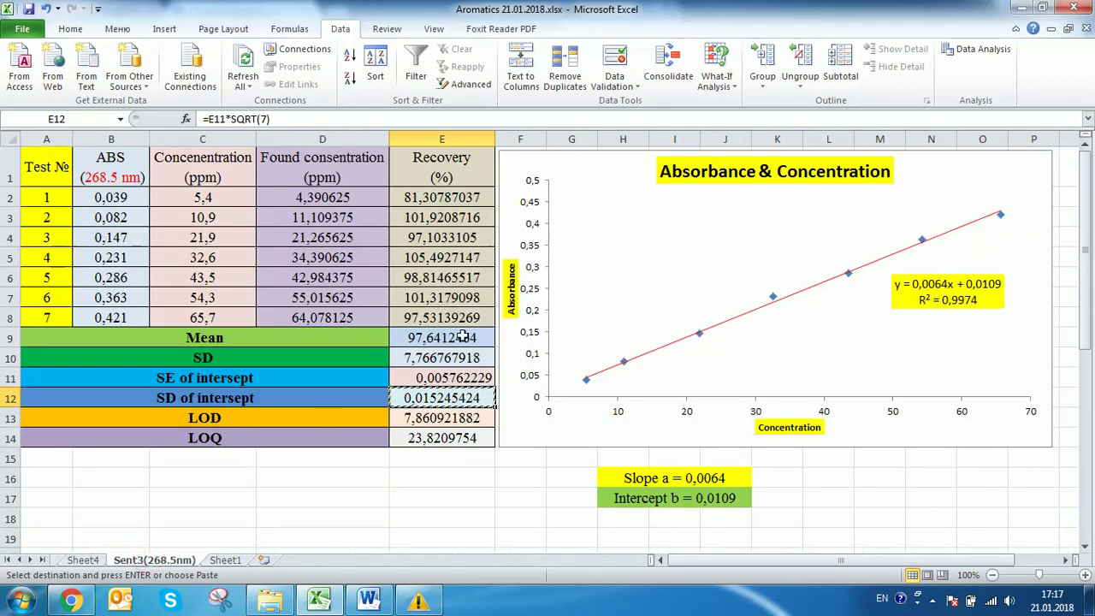
{"action": "left_click", "coordinate": [225, 560]}
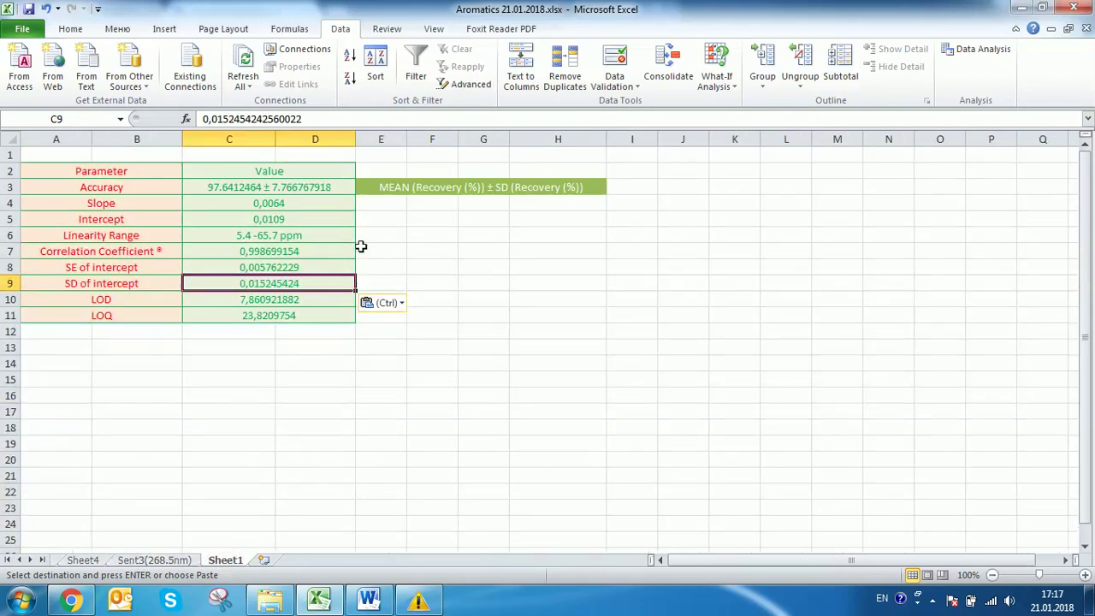
{"action": "left_click", "coordinate": [95, 560]}
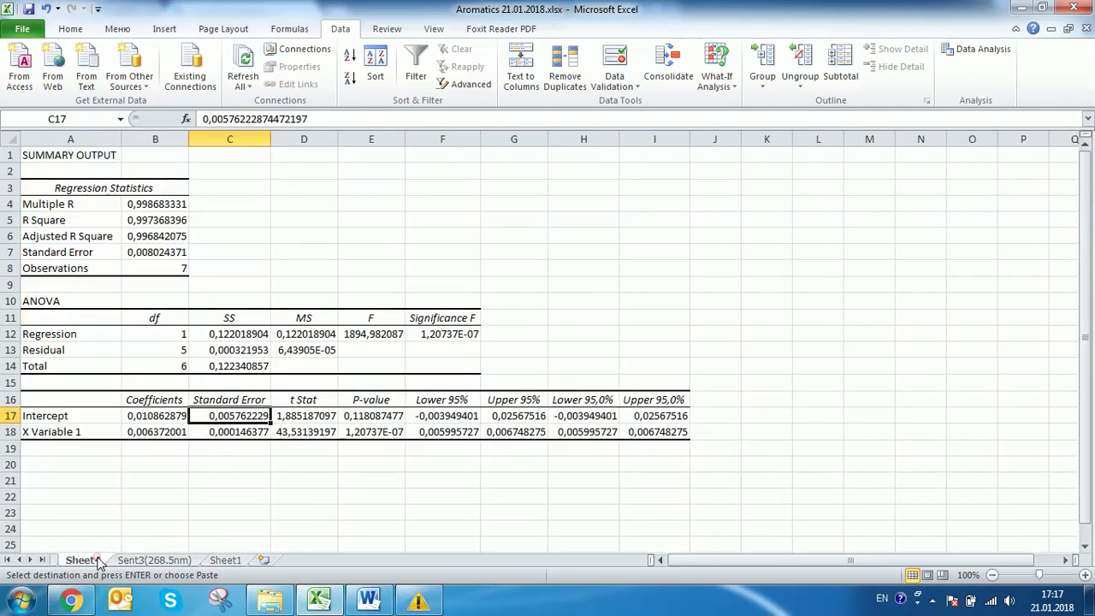
{"action": "left_click", "coordinate": [124, 560]}
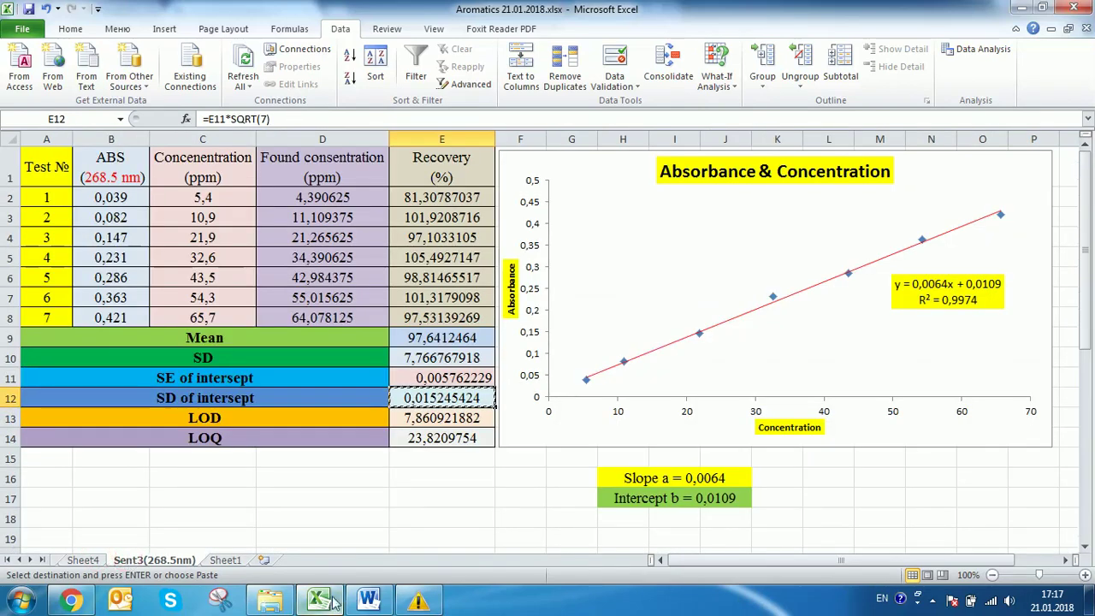
{"action": "left_click", "coordinate": [369, 600]}
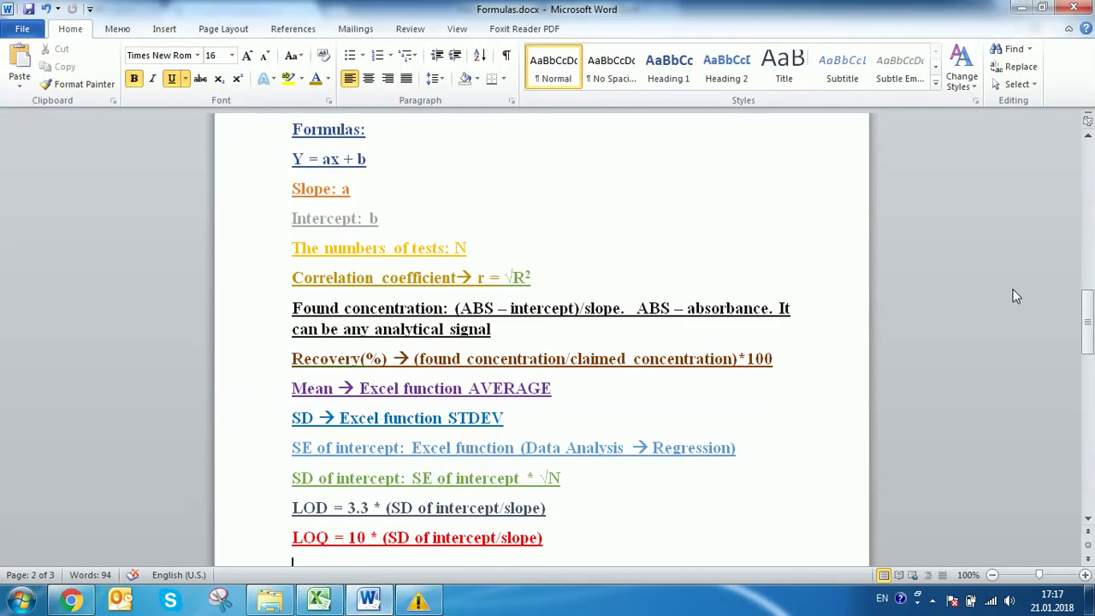
{"action": "left_click_drag", "start_coordinate": [1088, 329], "coordinate": [1088, 431]}
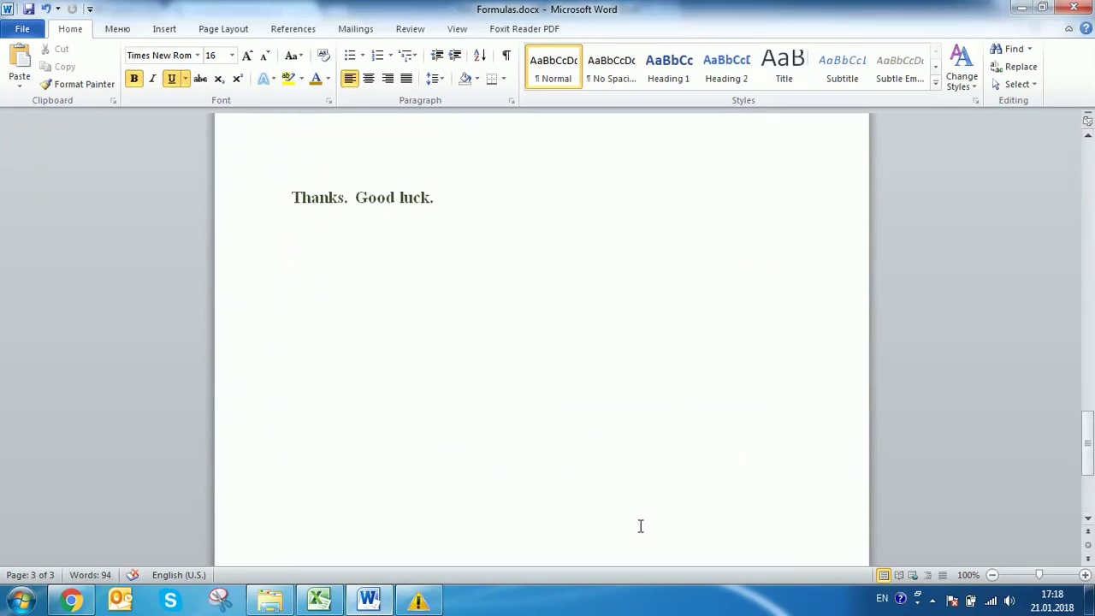
{"action": "left_click", "coordinate": [314, 602]}
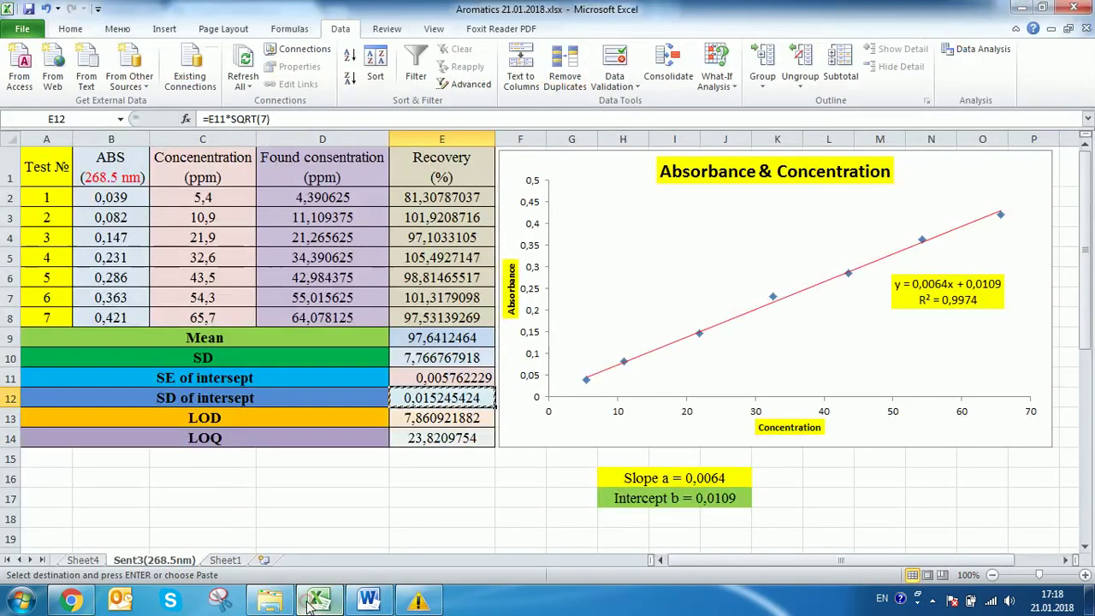